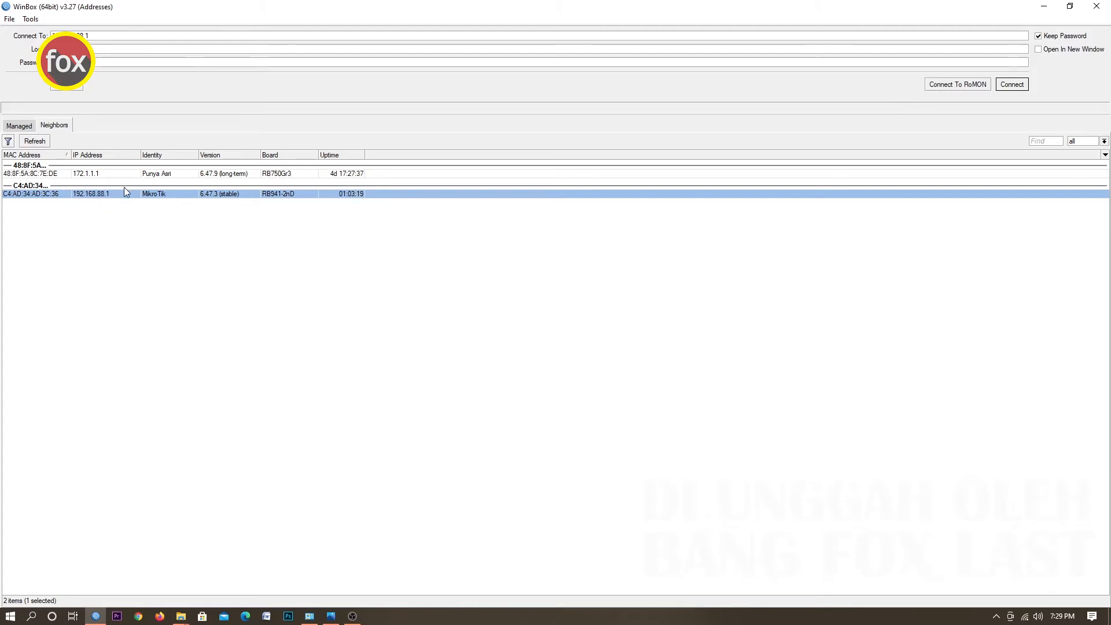
Connect to the MikroTik router at 192.168.88.1 from the neighbor list and remove its default configuration.
left_click(37, 194)
double_click(118, 37)
left_click(1013, 84)
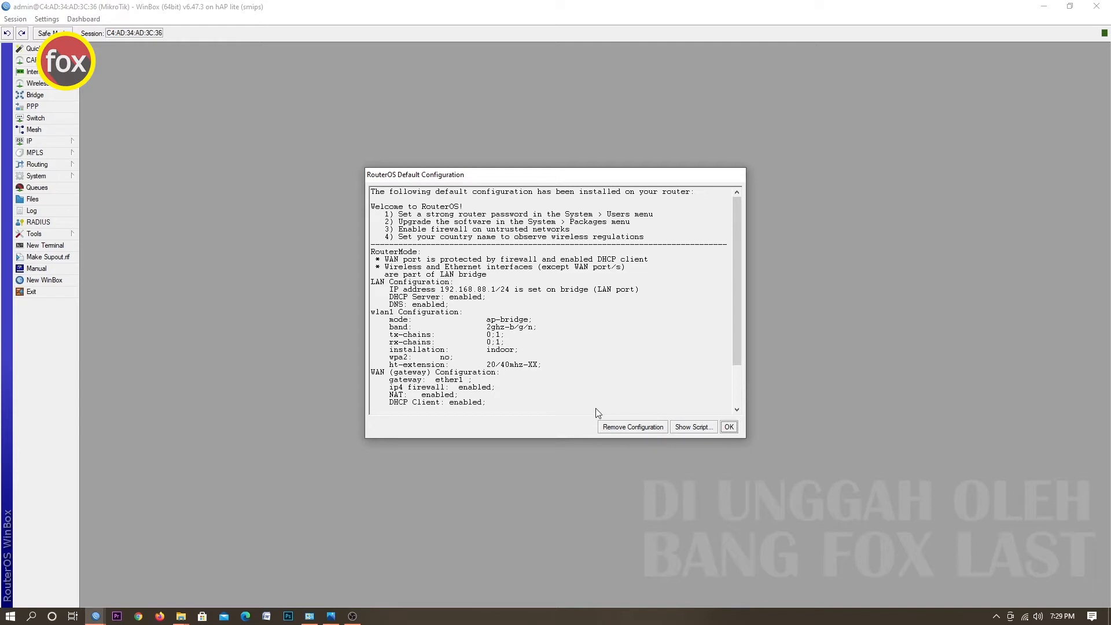
left_click(630, 429)
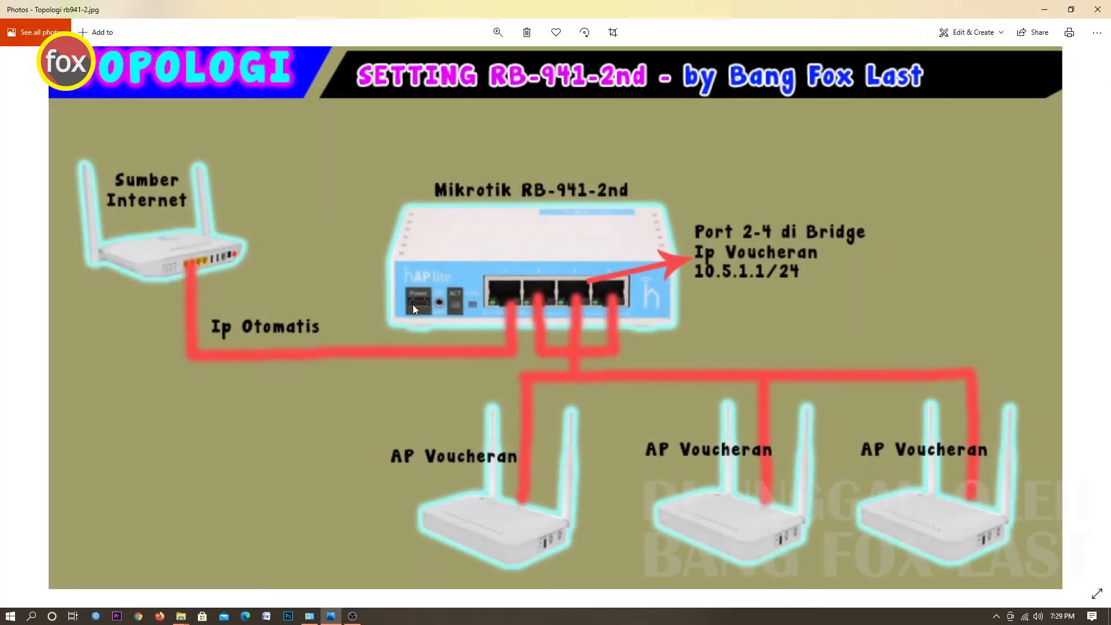
left_click(1044, 9)
right_click(436, 269)
left_click(494, 379)
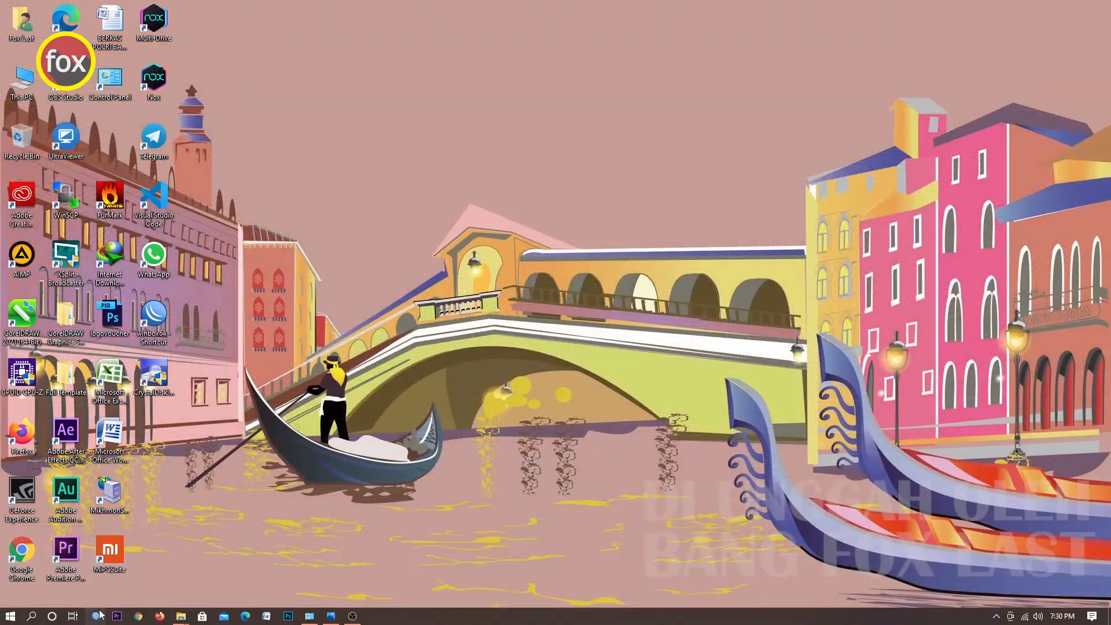
left_click(97, 616)
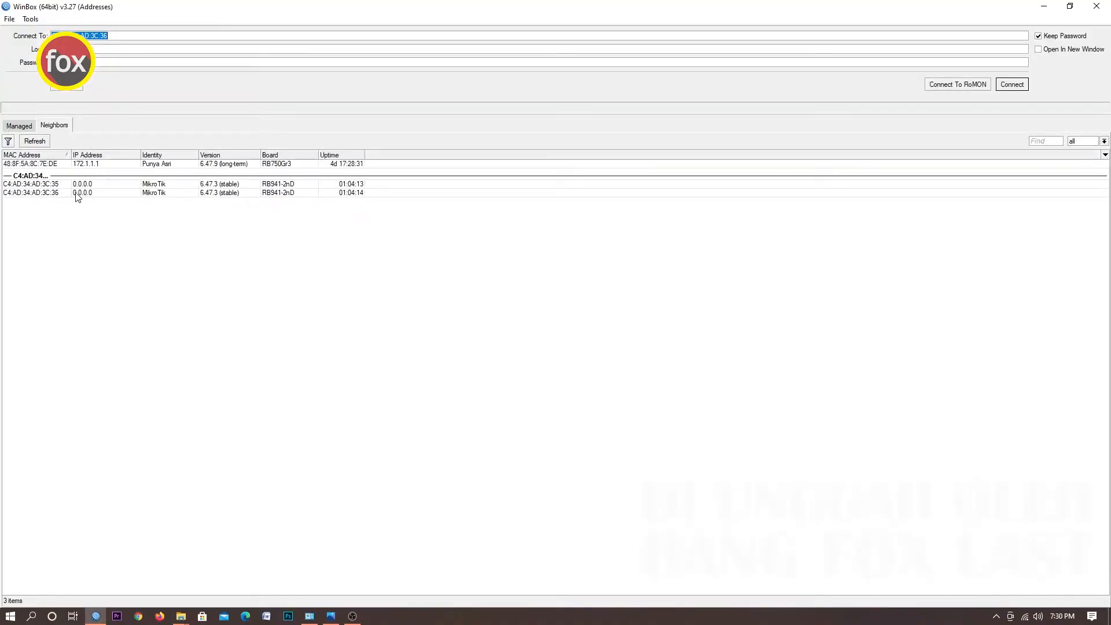
Reconnect to the reset router by its MAC address C4:AD:34:AD:3C:36.
left_click(53, 194)
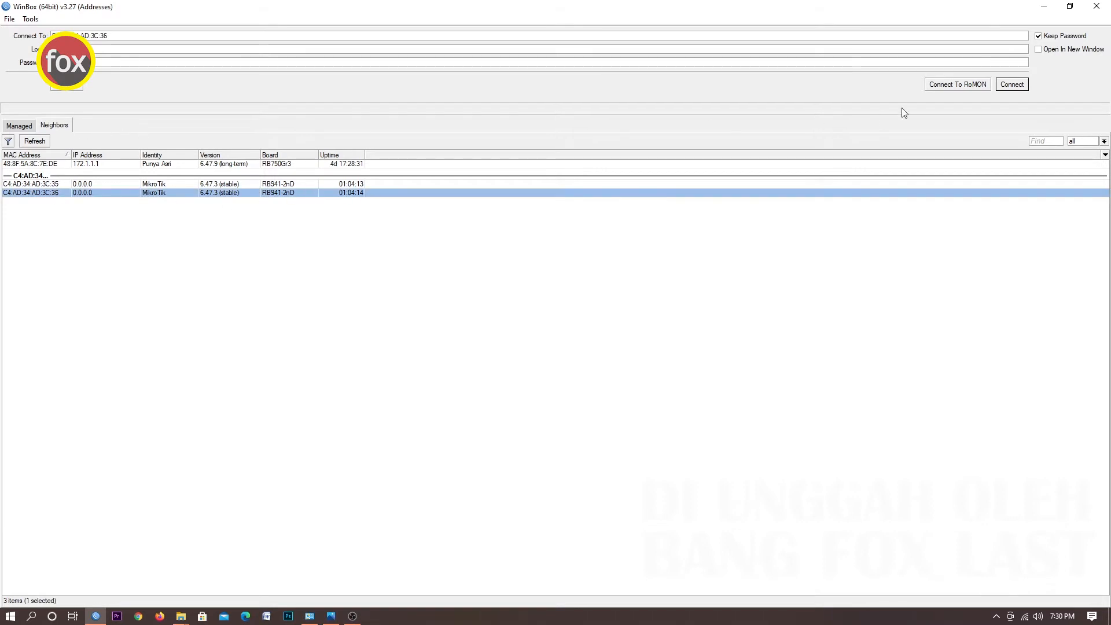
left_click(1001, 85)
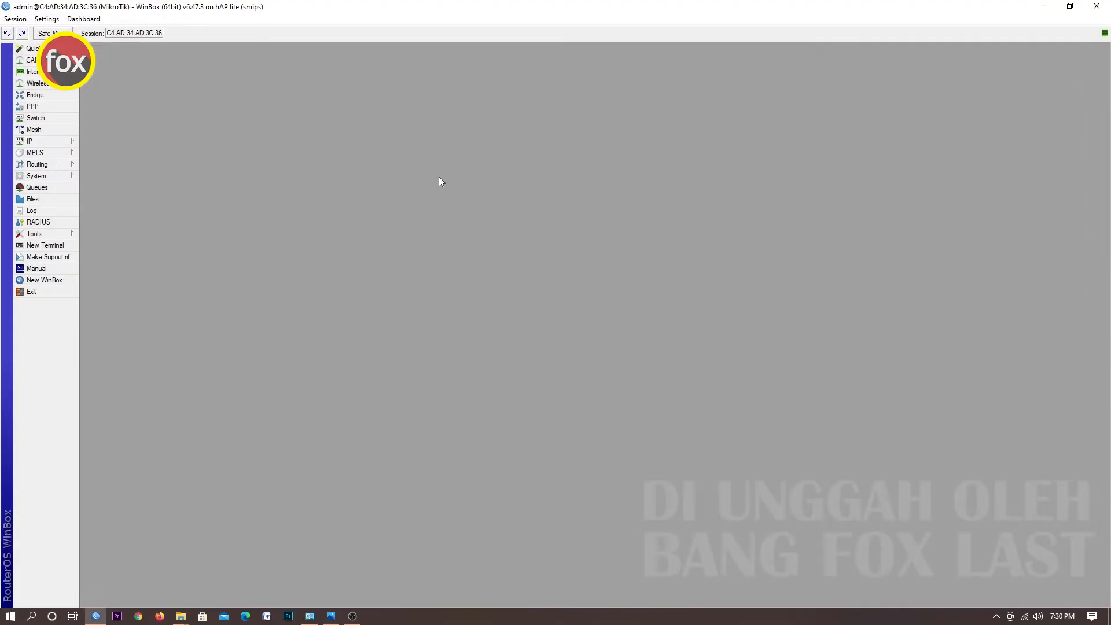
Review the RB941-2nd network topology diagram.
left_click(43, 140)
left_click(301, 124)
left_click(330, 616)
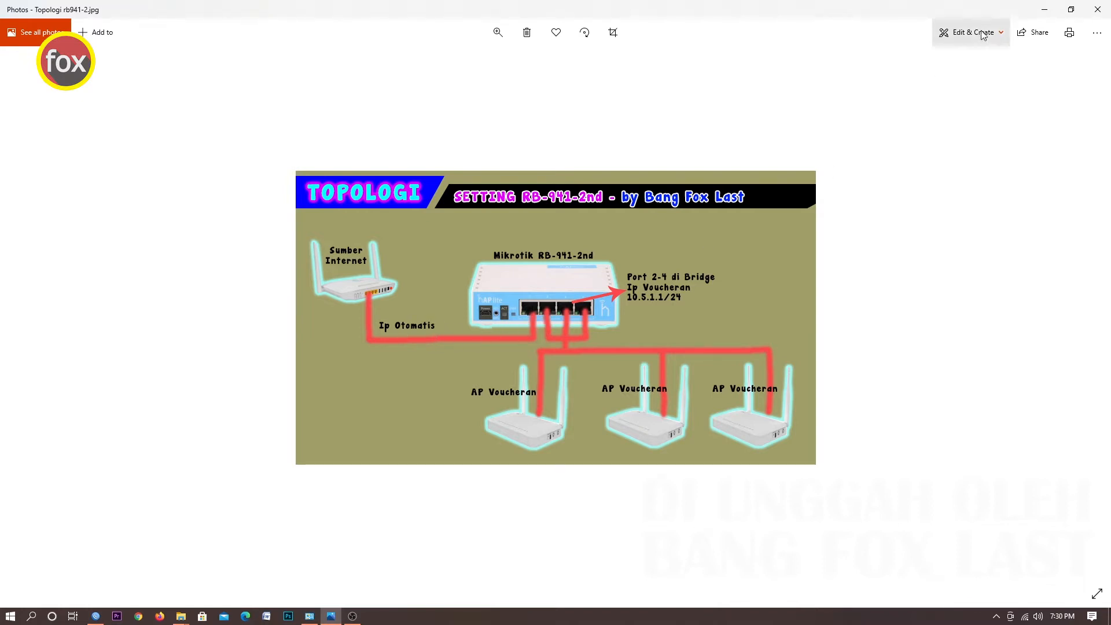
left_click(1044, 9)
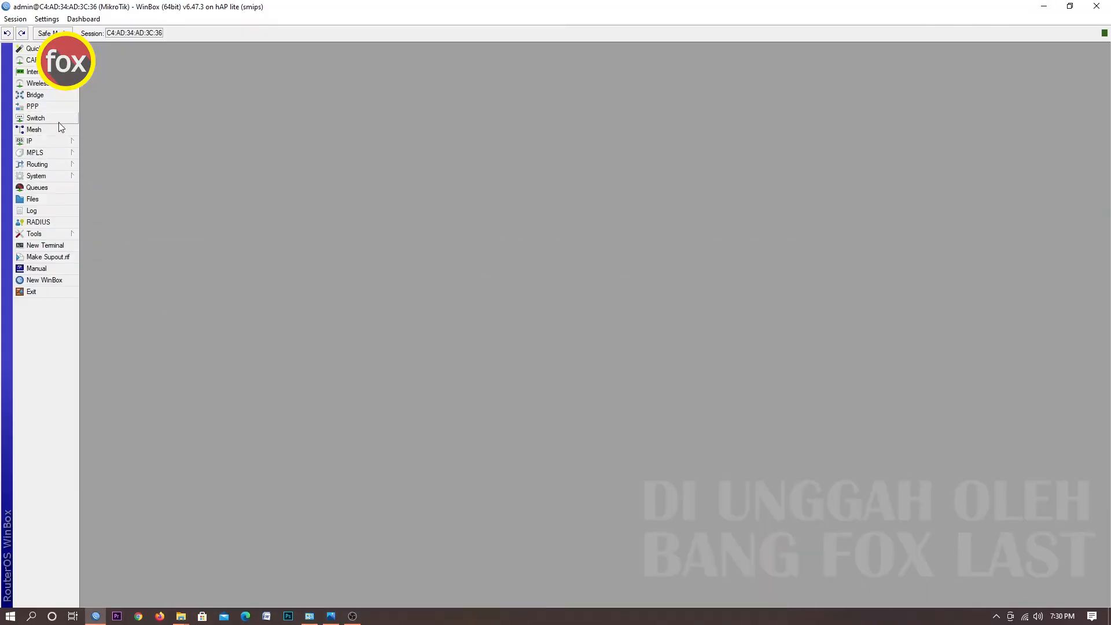
Add a DHCP client on interface ether1 with peer DNS, peer NTP and default route enabled.
left_click(55, 141)
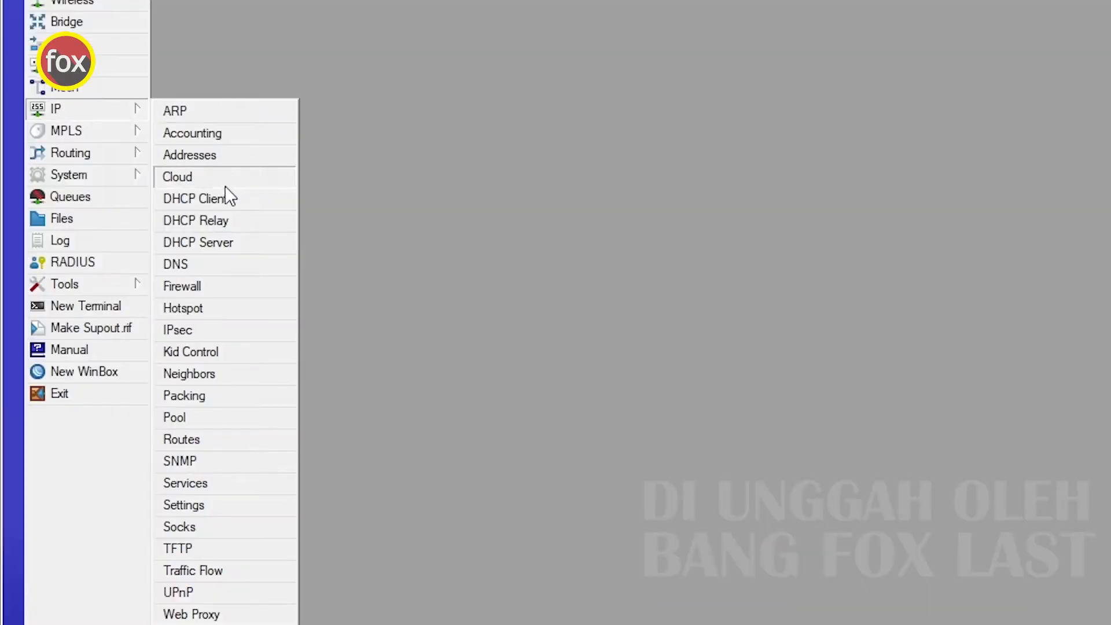
left_click(223, 201)
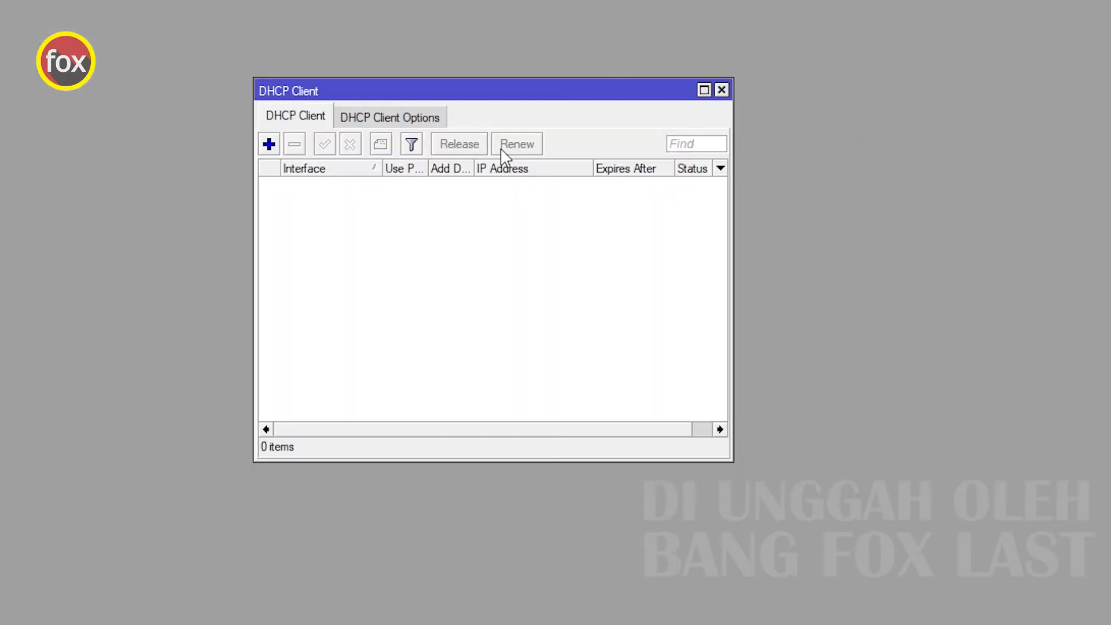
left_click(269, 145)
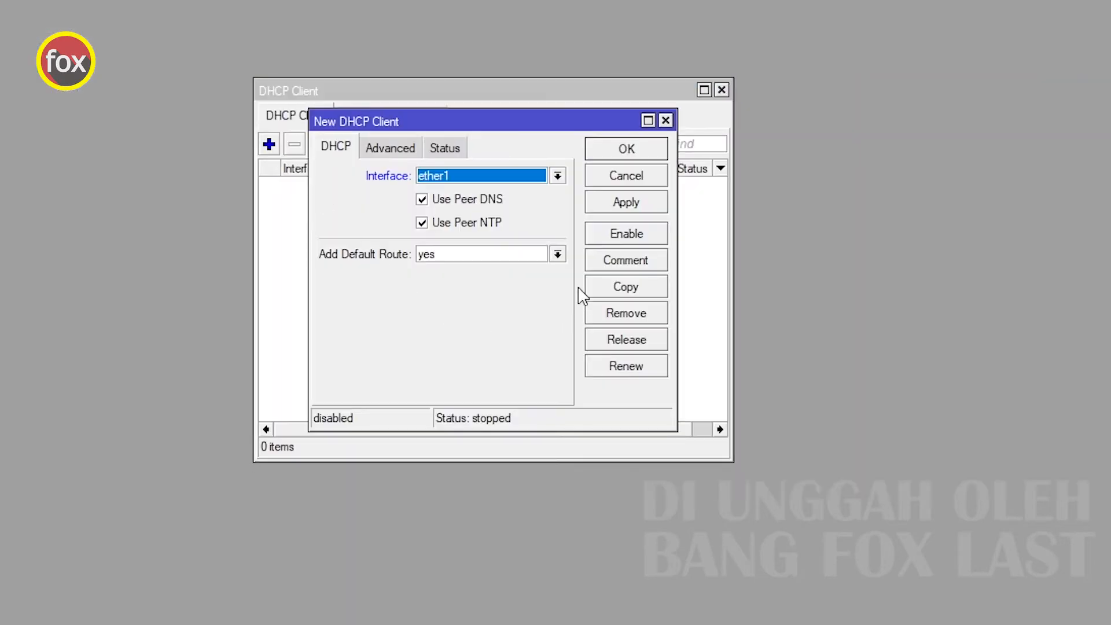
left_click(558, 176)
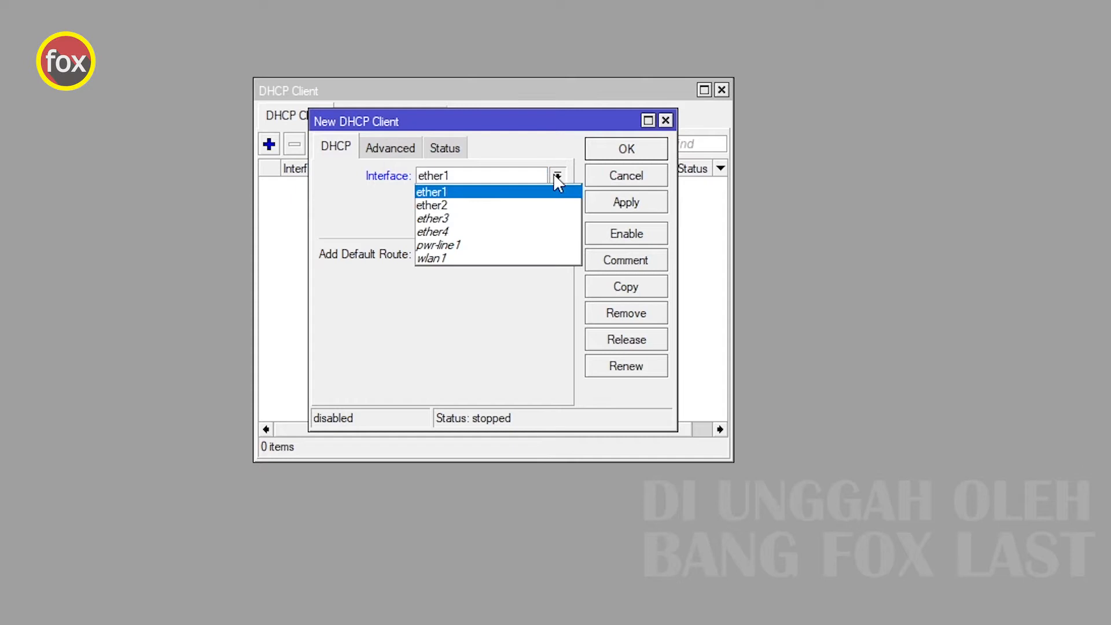
left_click(486, 193)
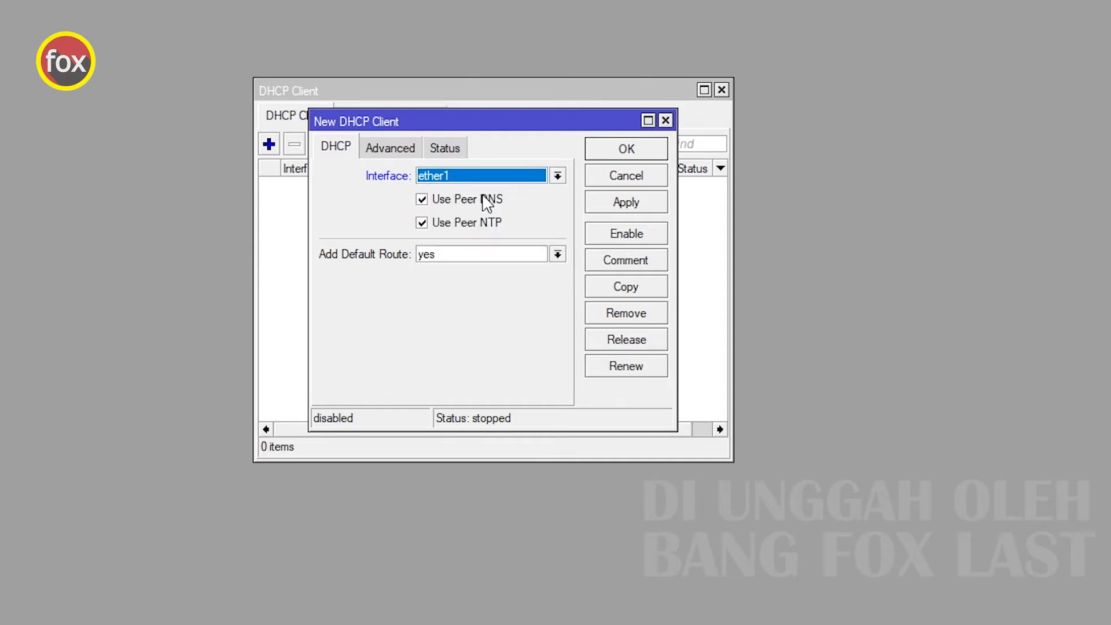
left_click(625, 203)
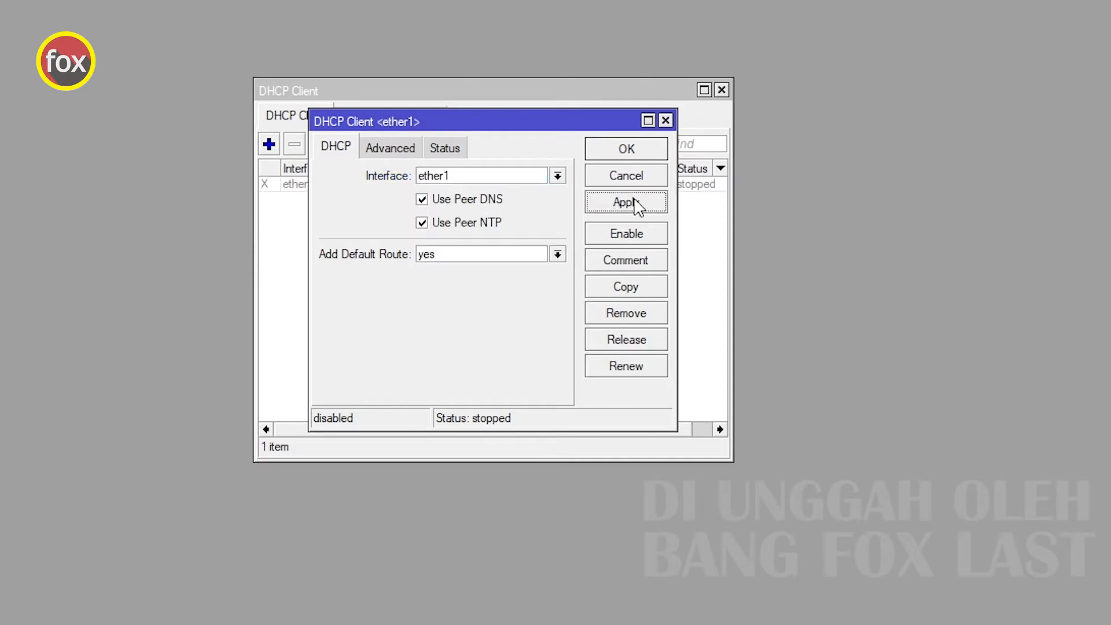
left_click(640, 151)
Enable the ether1 DHCP client.
left_click(423, 188)
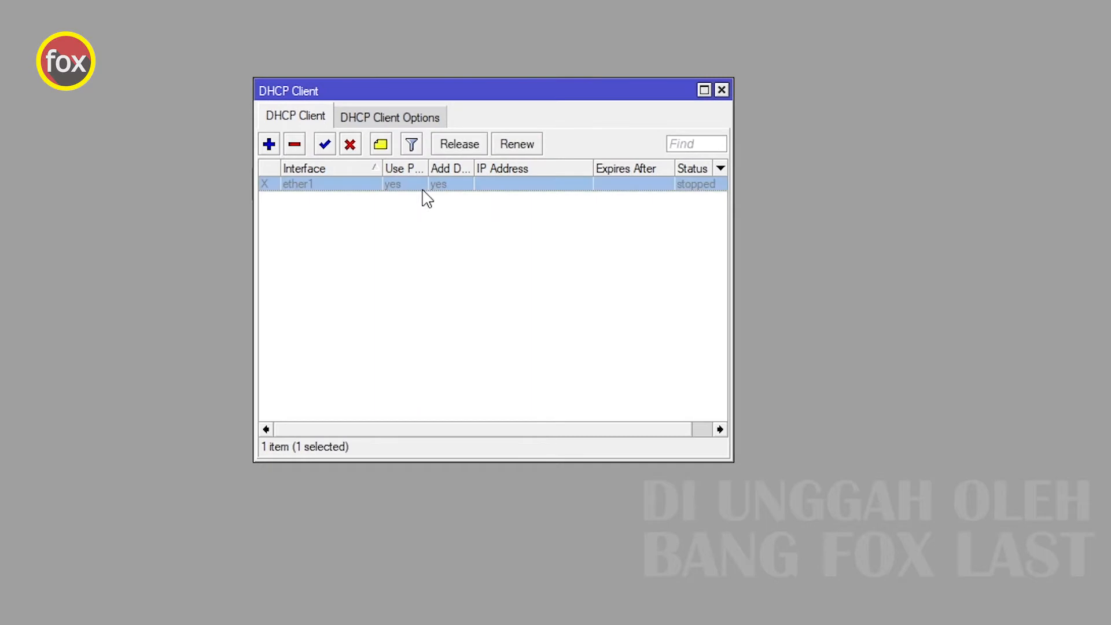
left_click(341, 213)
left_click(311, 188)
left_click(326, 148)
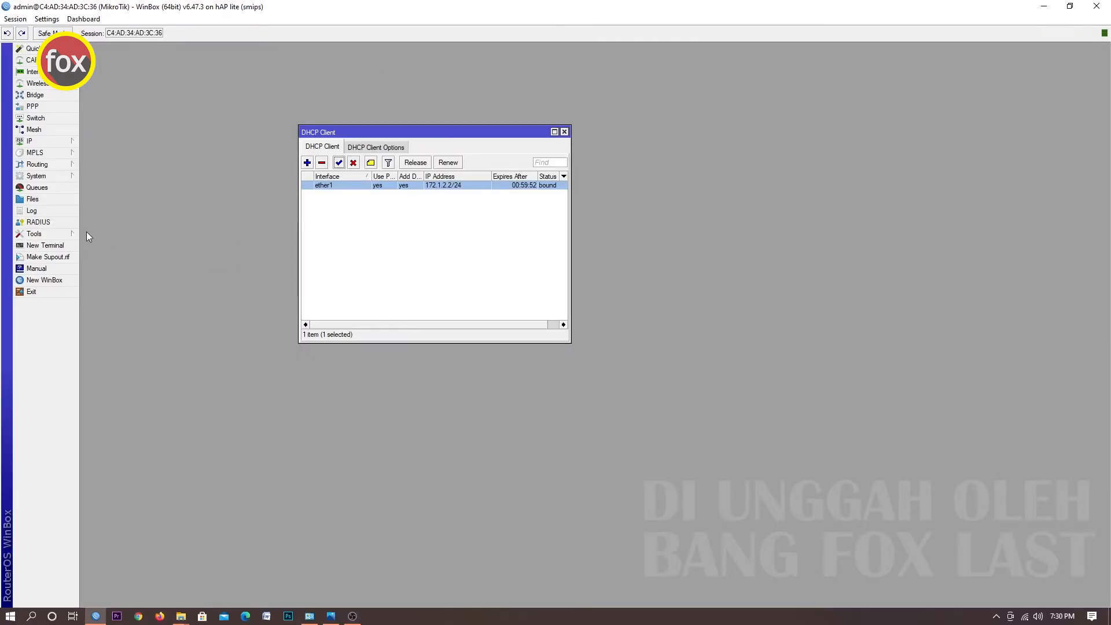
Test internet connectivity by pinging google.com from a new terminal.
left_click(46, 246)
type("pi")
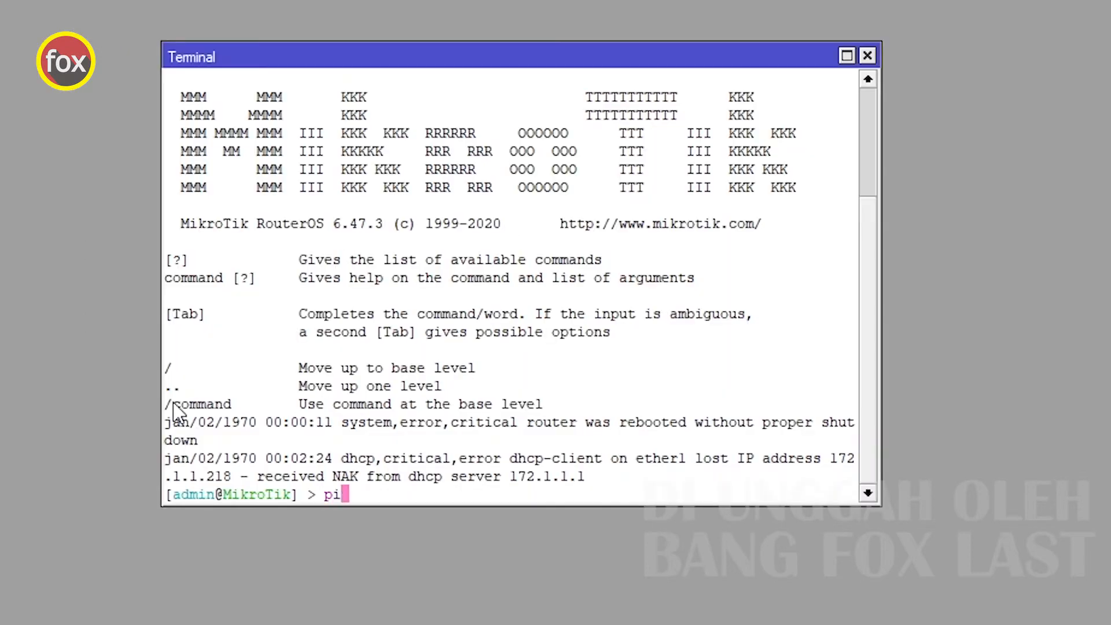
type("ng google.com")
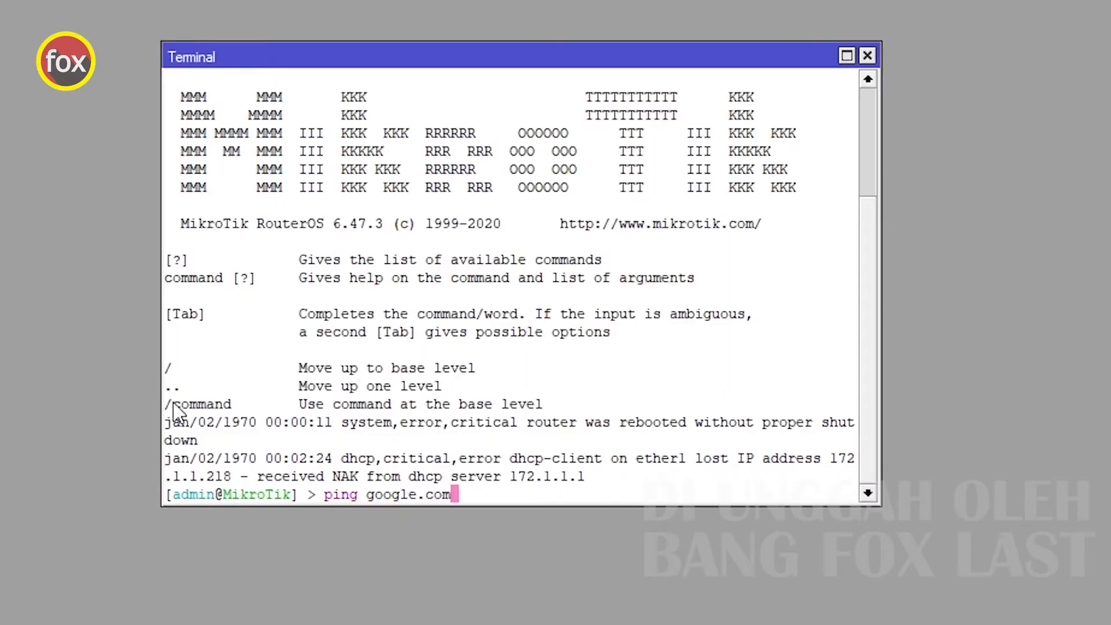
key("Return")
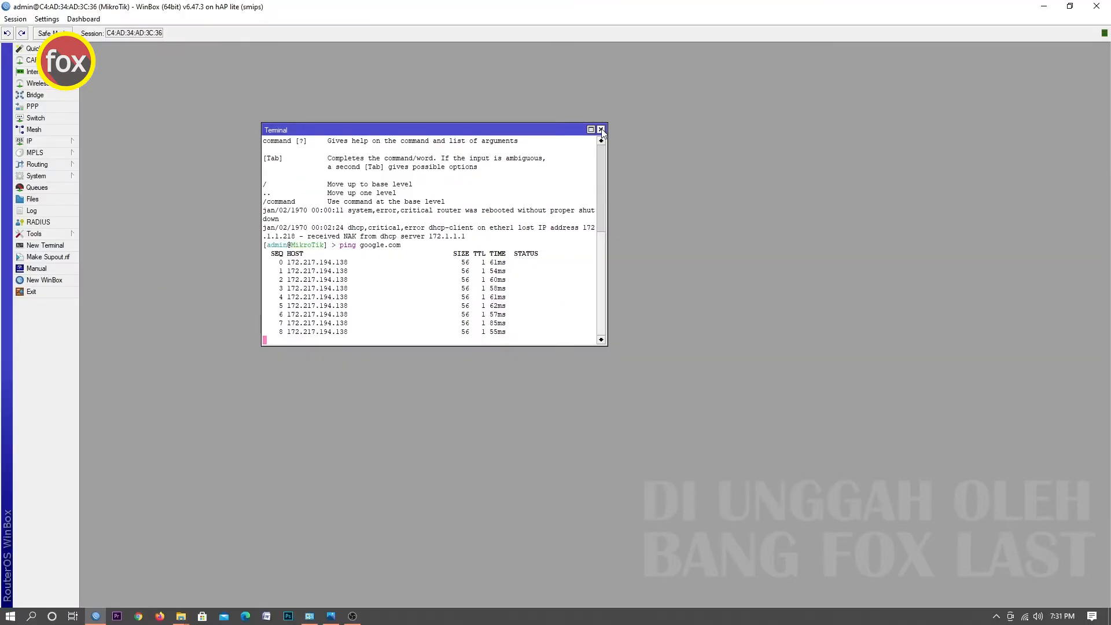
left_click(867, 55)
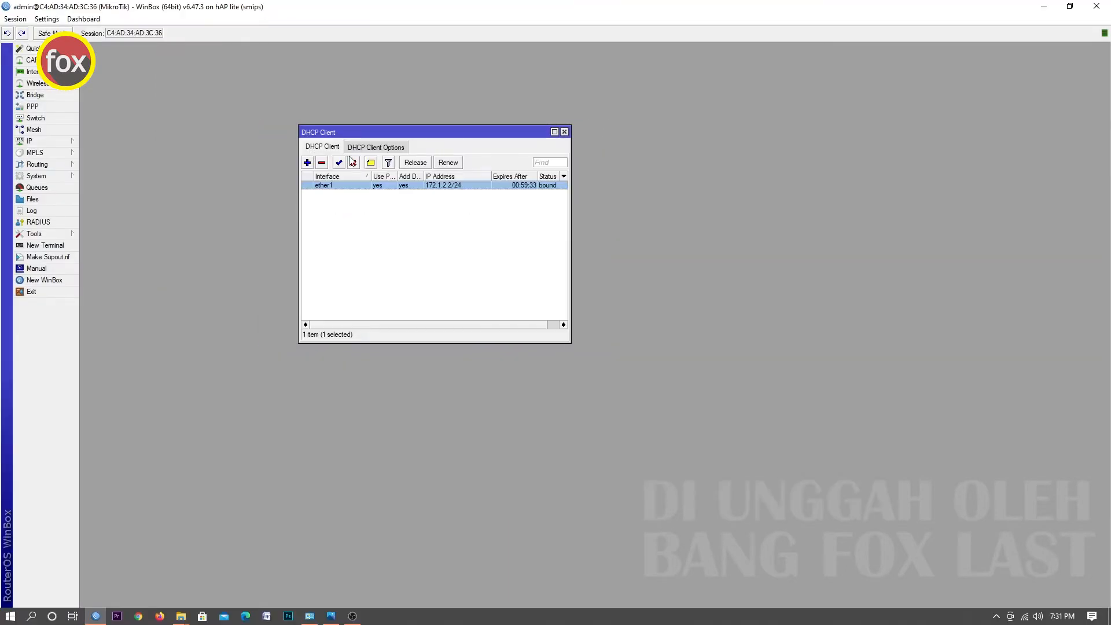
left_click(564, 132)
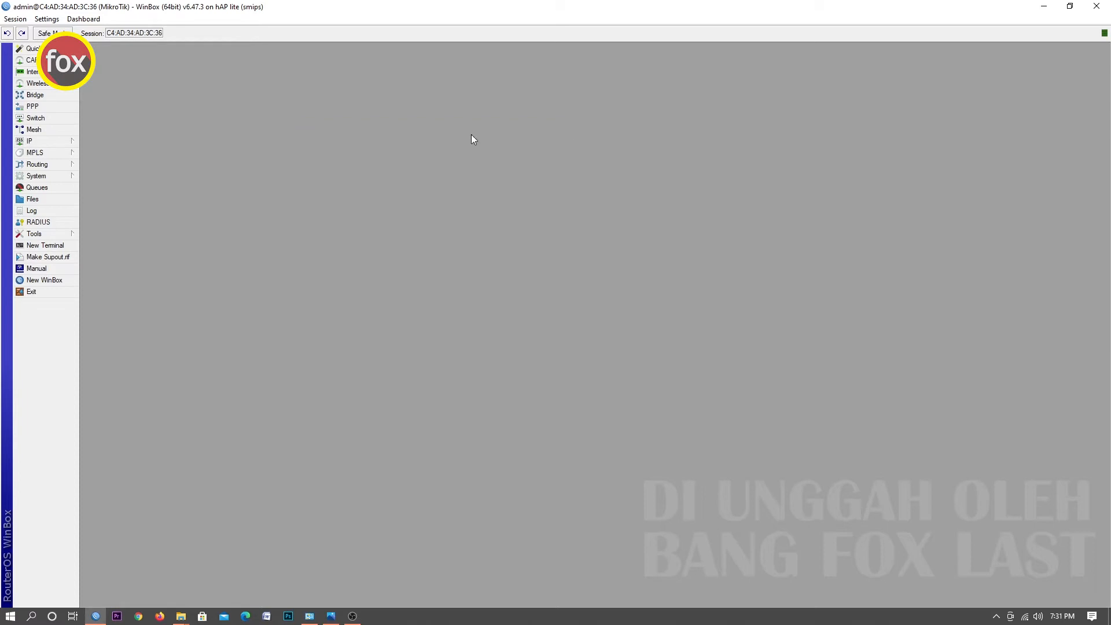
left_click(331, 616)
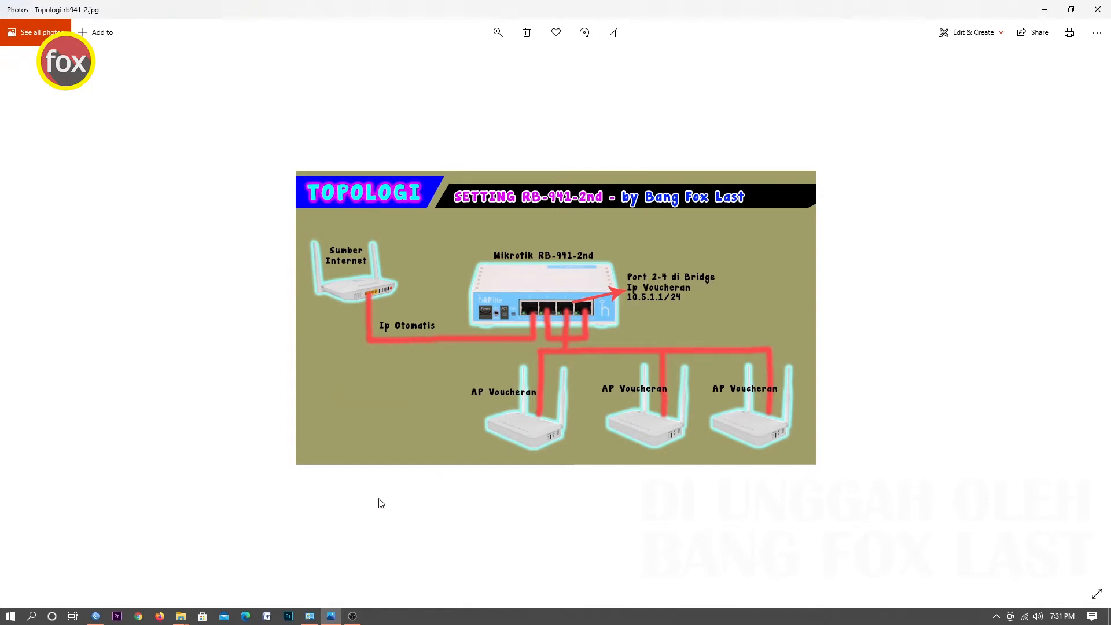
left_click(96, 616)
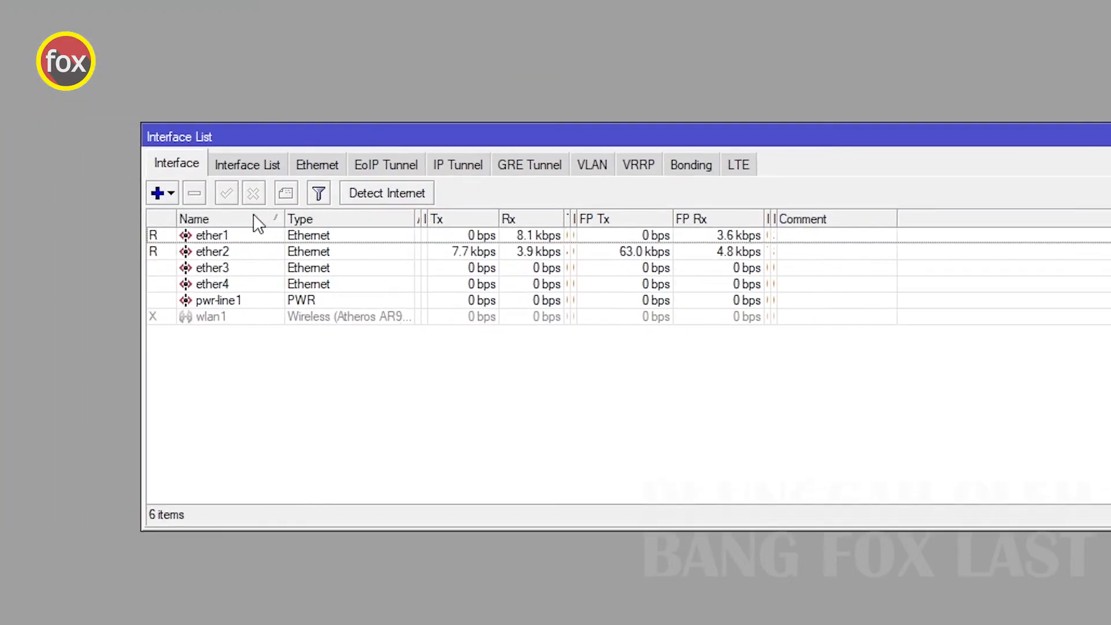
Rename interface ether1 to ether1-ISP.
double_click(236, 236)
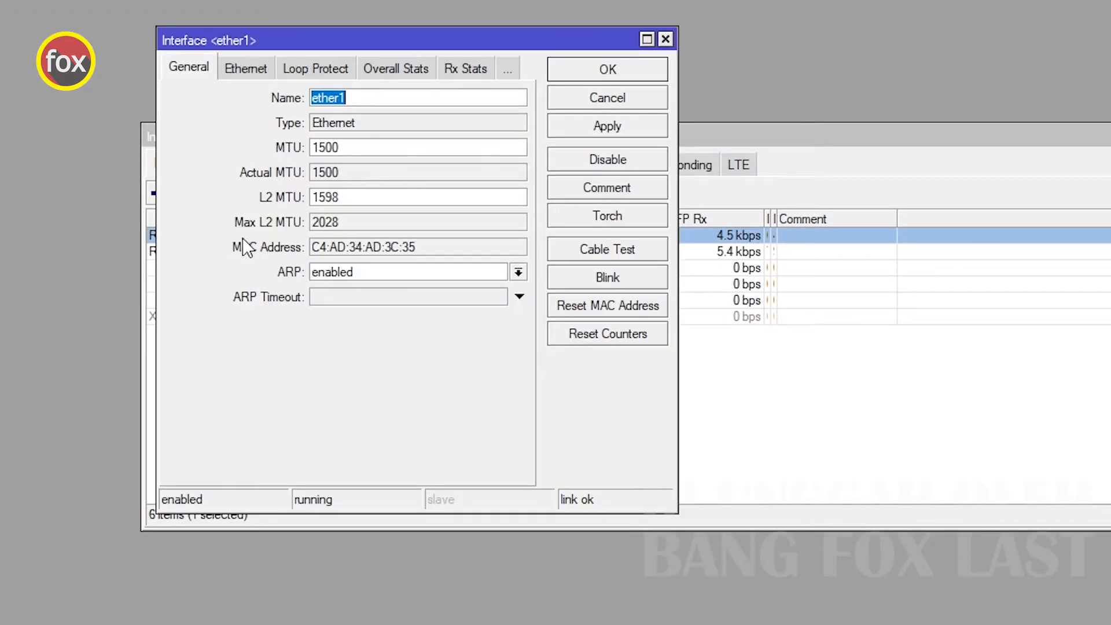
left_click(373, 98)
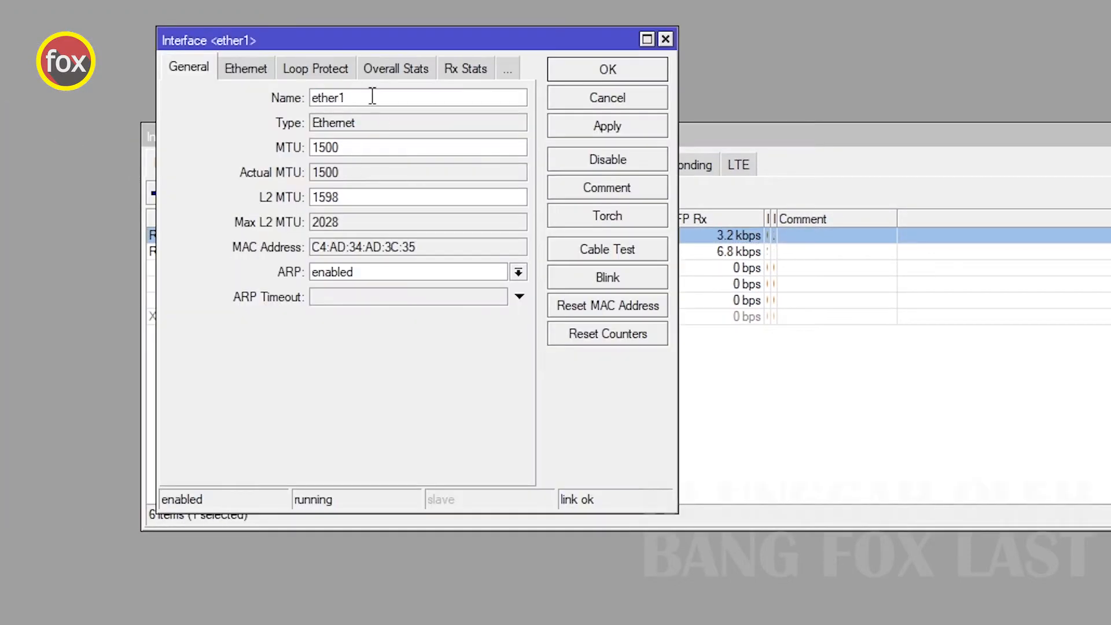
type("-ISP")
left_click(624, 68)
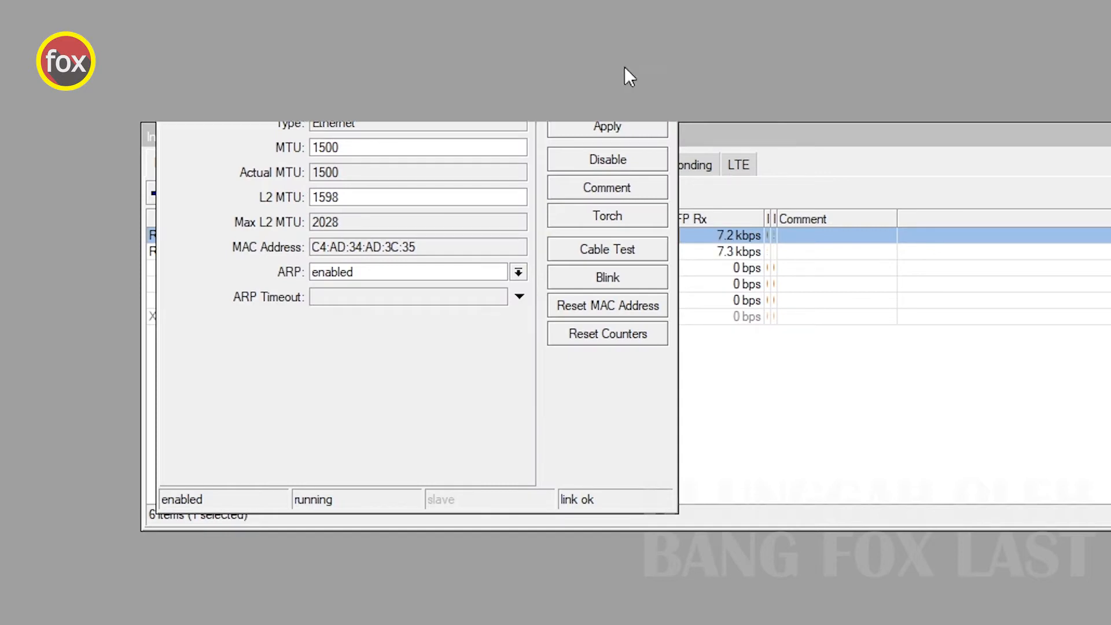
Create a new bridge interface named bridge1.
left_click(218, 253)
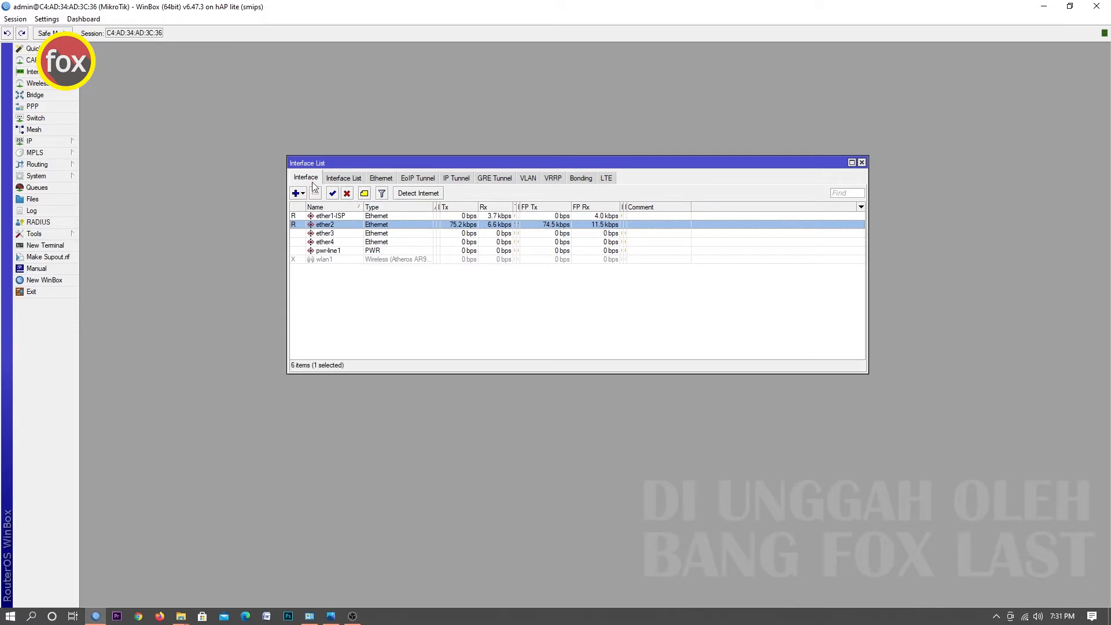
left_click(53, 96)
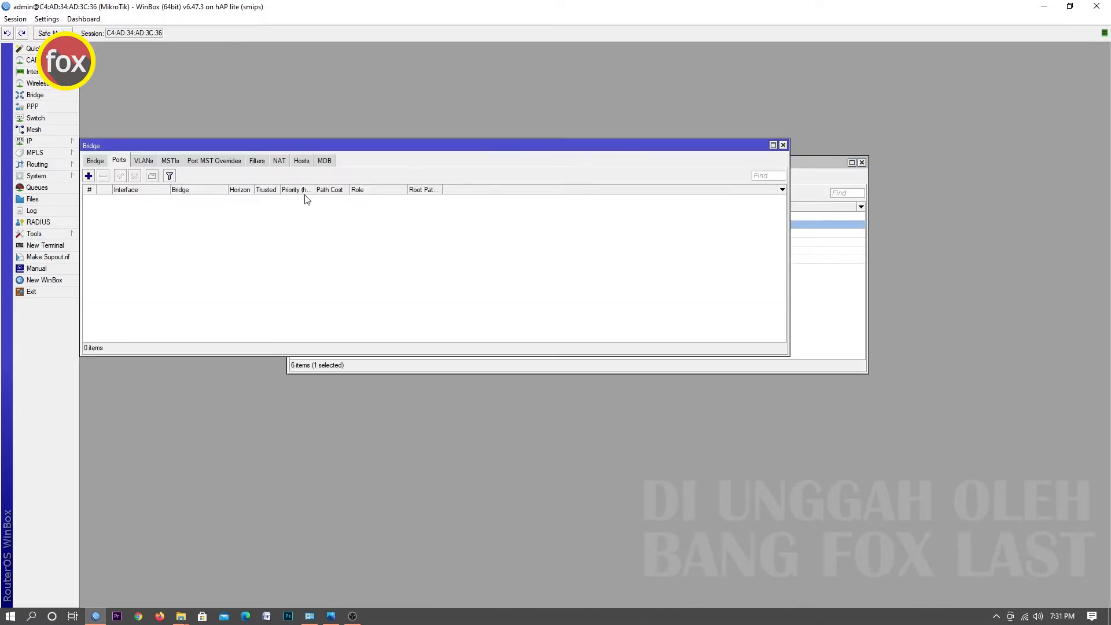
left_click_drag(371, 146, 594, 302)
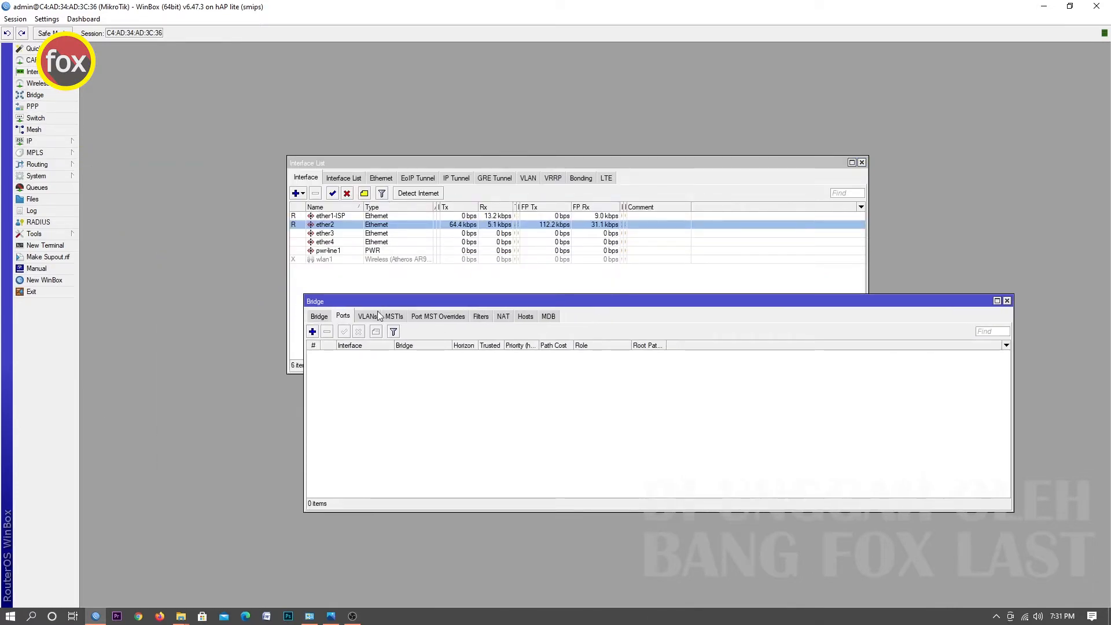
left_click_drag(324, 301, 305, 294)
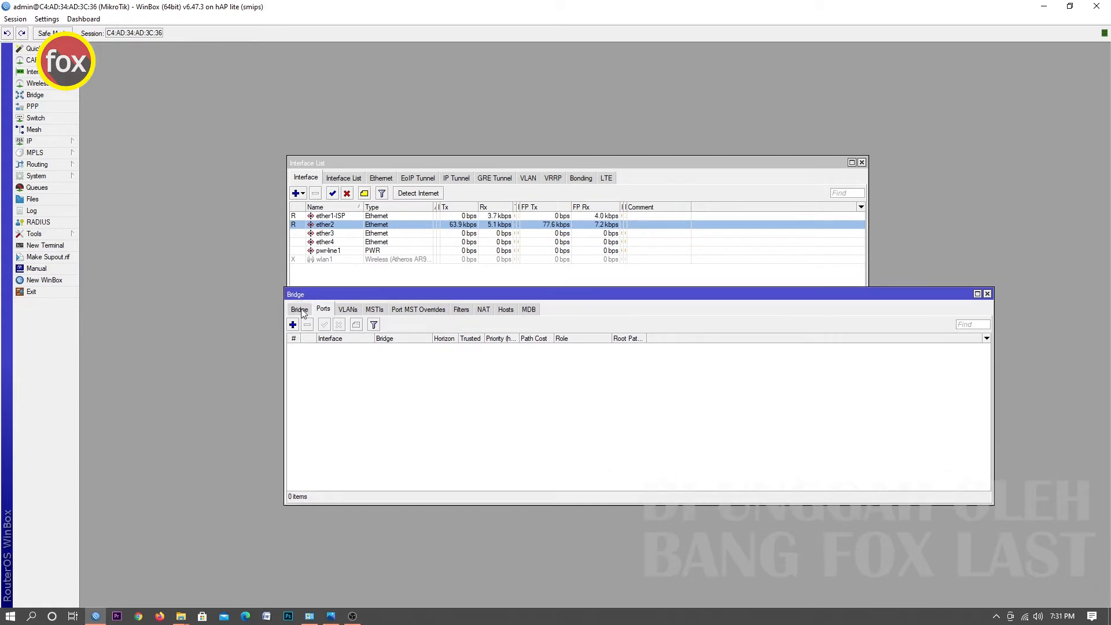
left_click(300, 310)
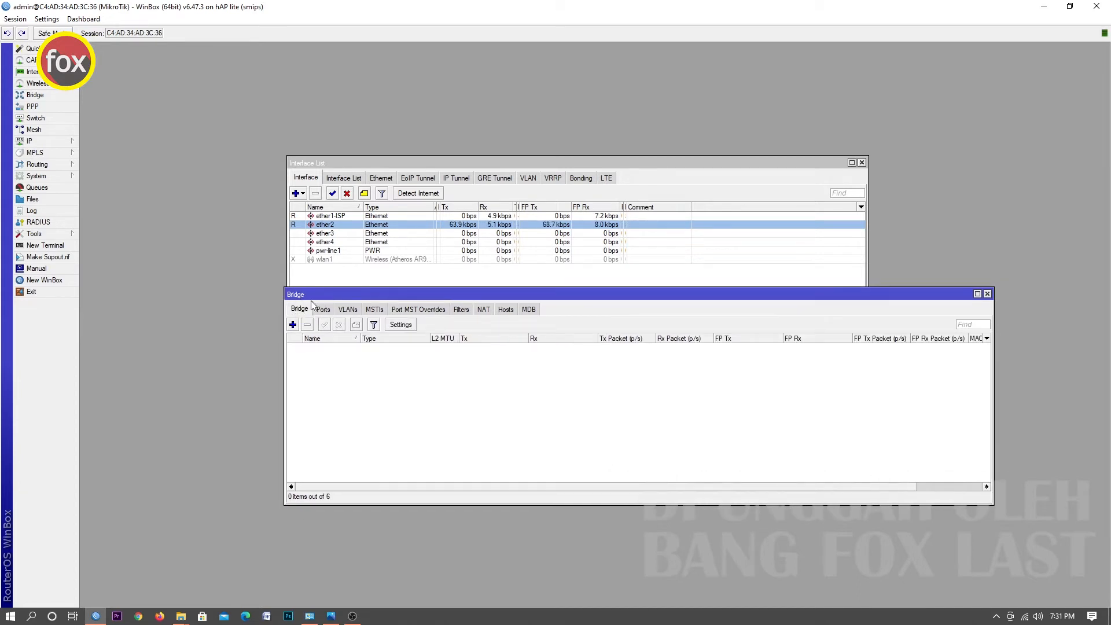
left_click(293, 324)
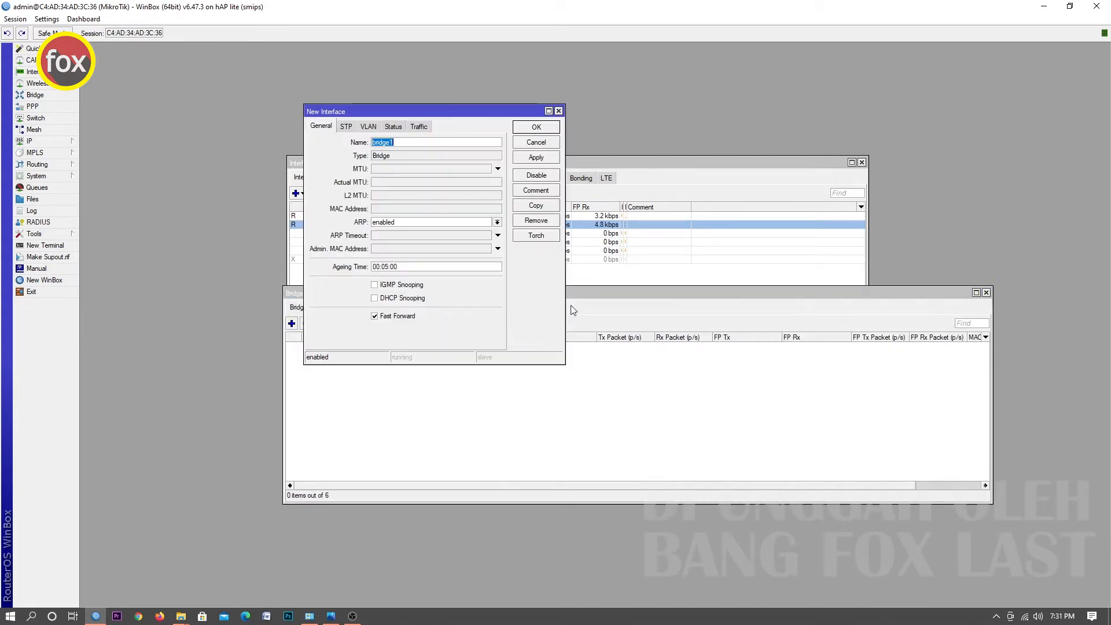
left_click(402, 143)
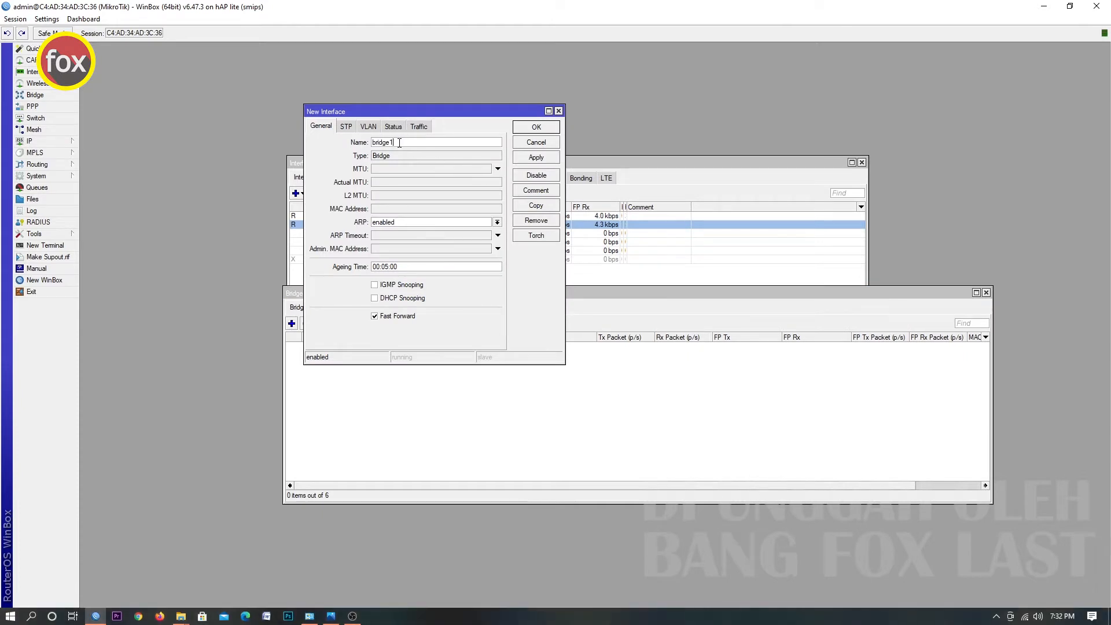
left_click(532, 128)
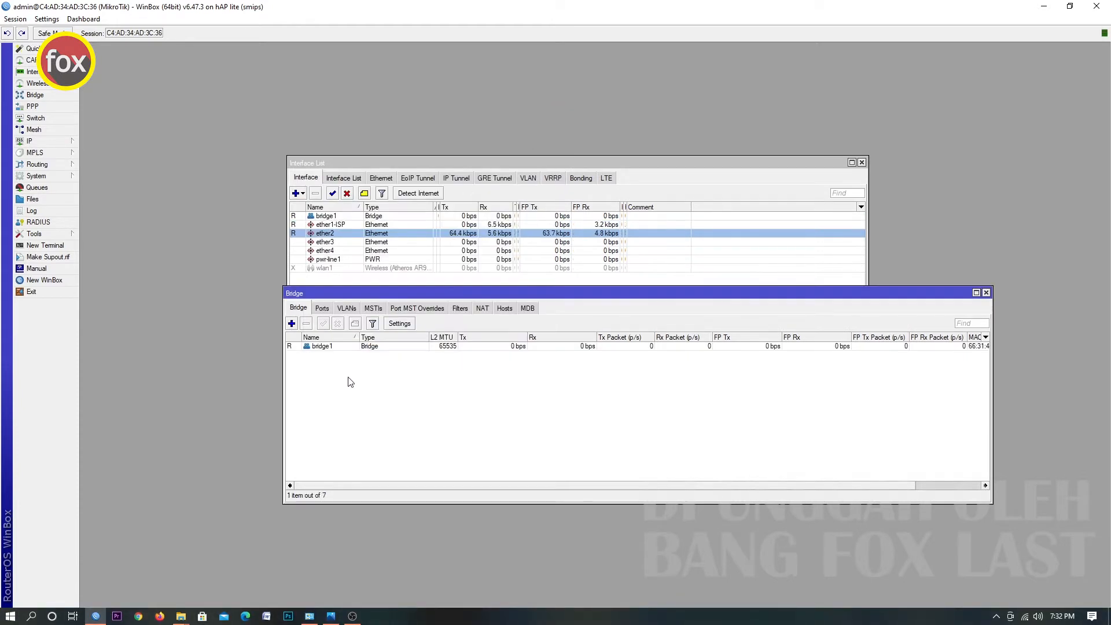
left_click(329, 349)
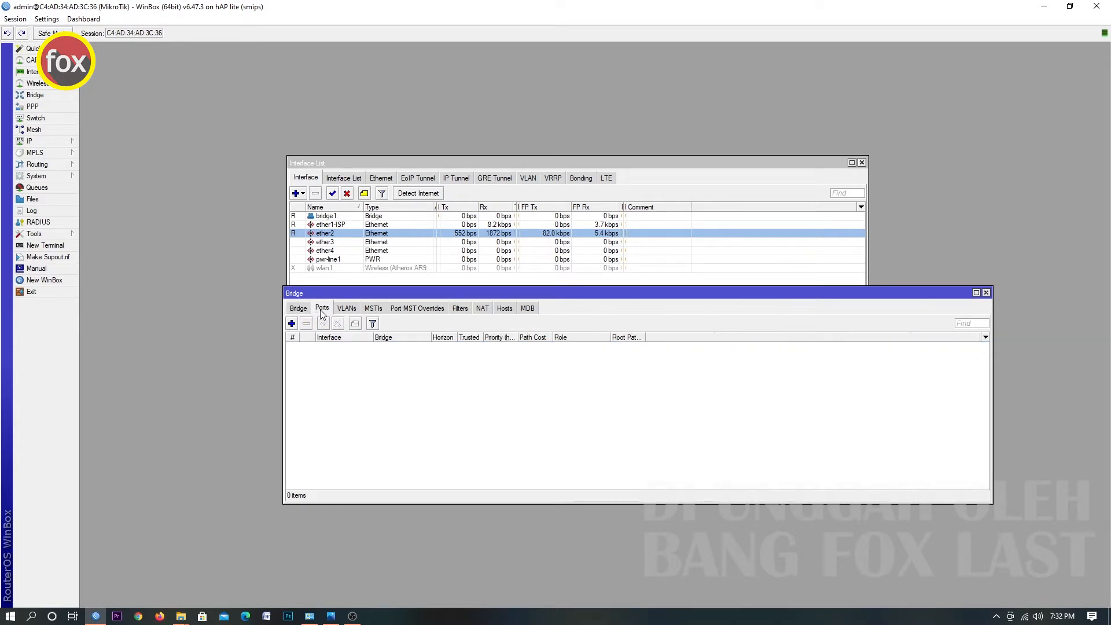
Add ether2 as a port of bridge1.
left_click(323, 311)
left_click(292, 324)
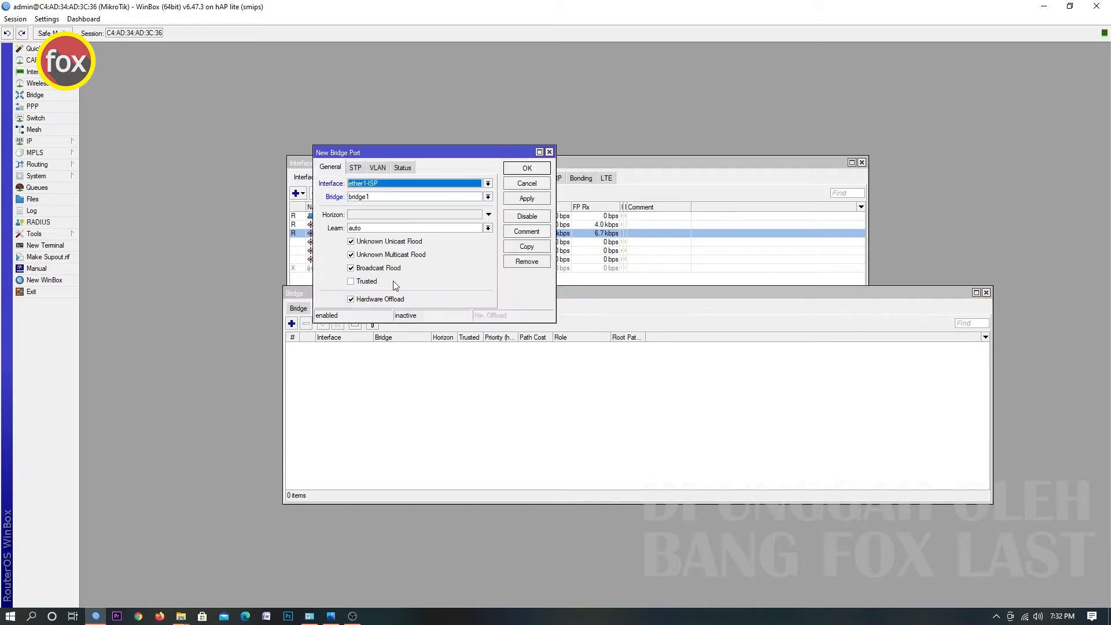
left_click(422, 185)
left_click(390, 213)
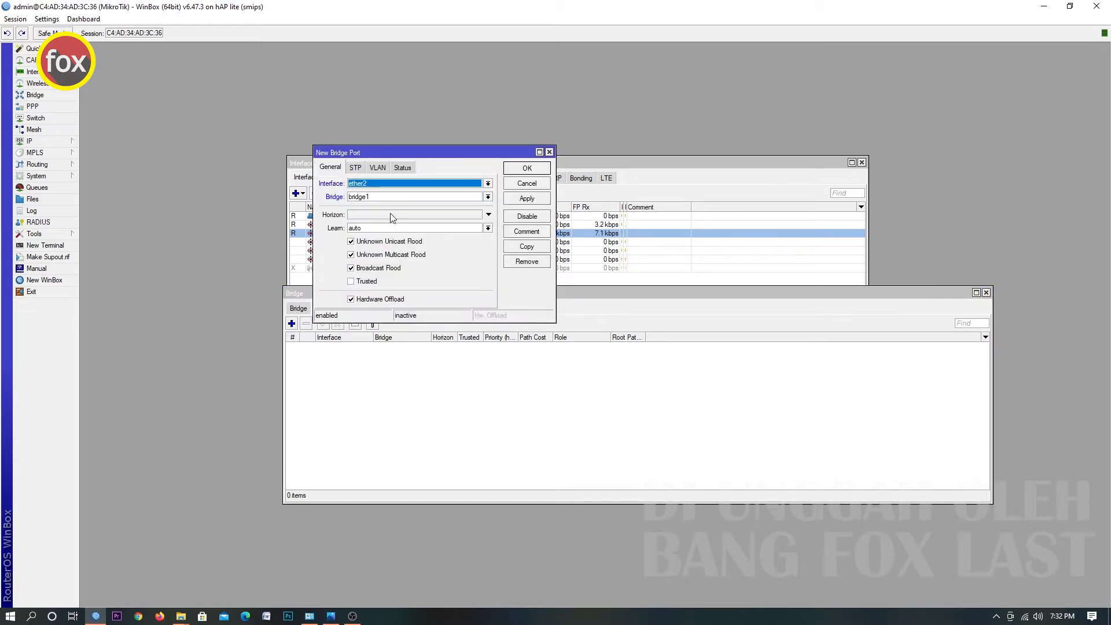
left_click(524, 200)
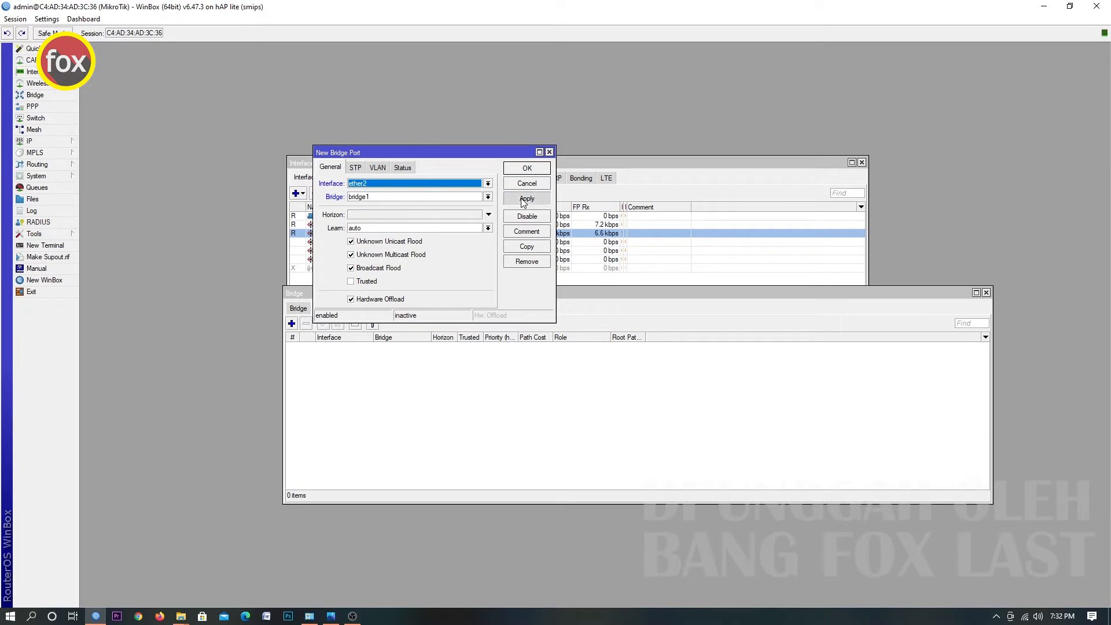
left_click(526, 168)
Reconnect to the router after the session drops.
left_click(292, 324)
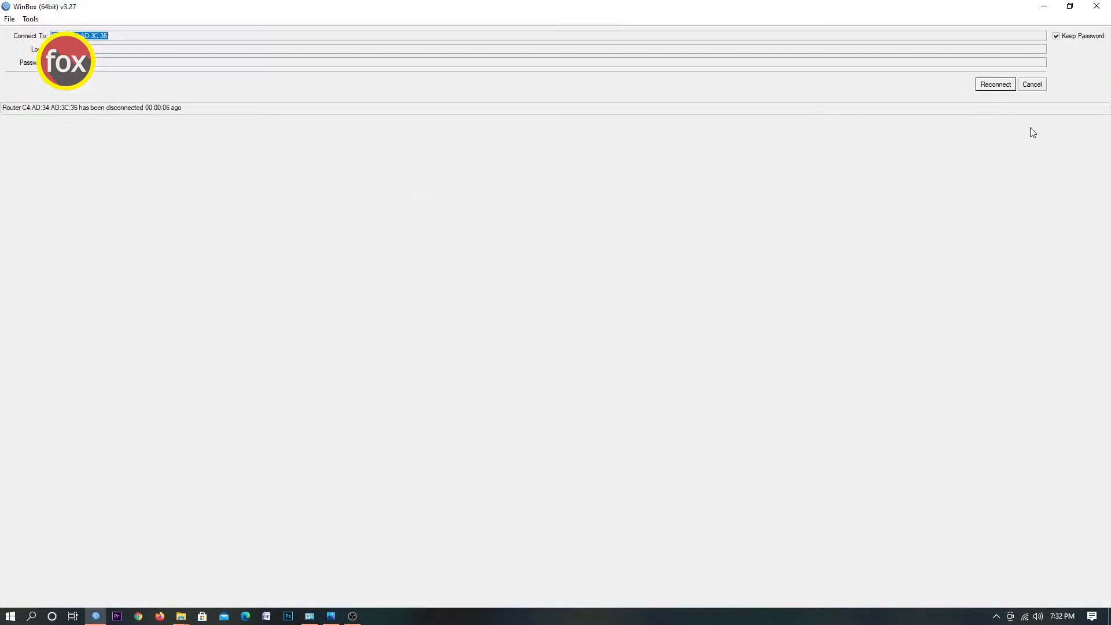
left_click(1009, 87)
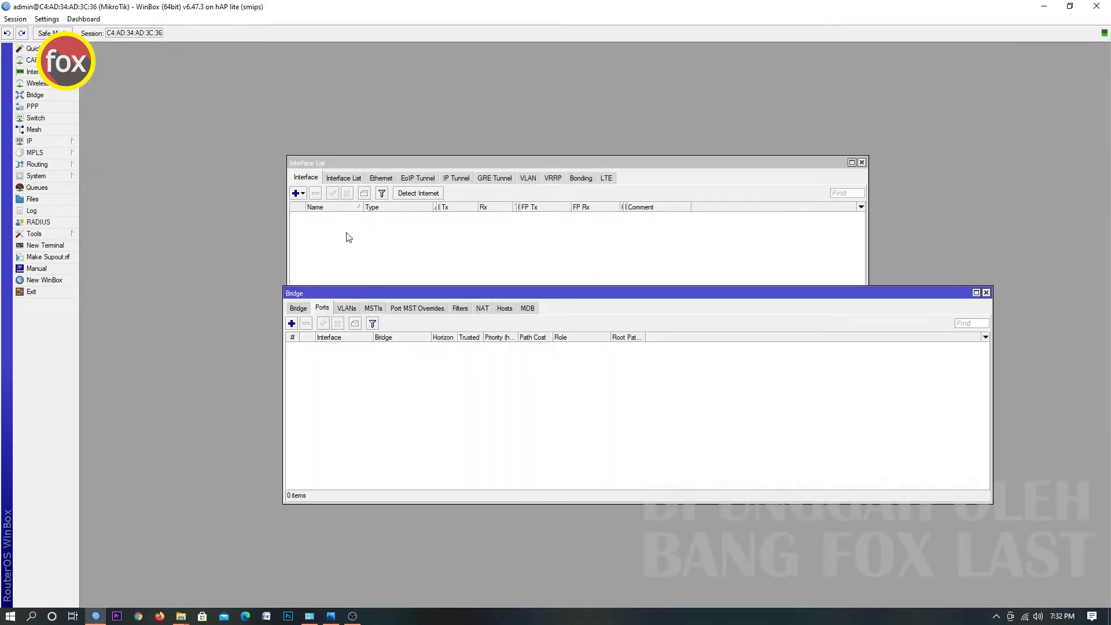
Add ether3 as a port of bridge1.
left_click(292, 324)
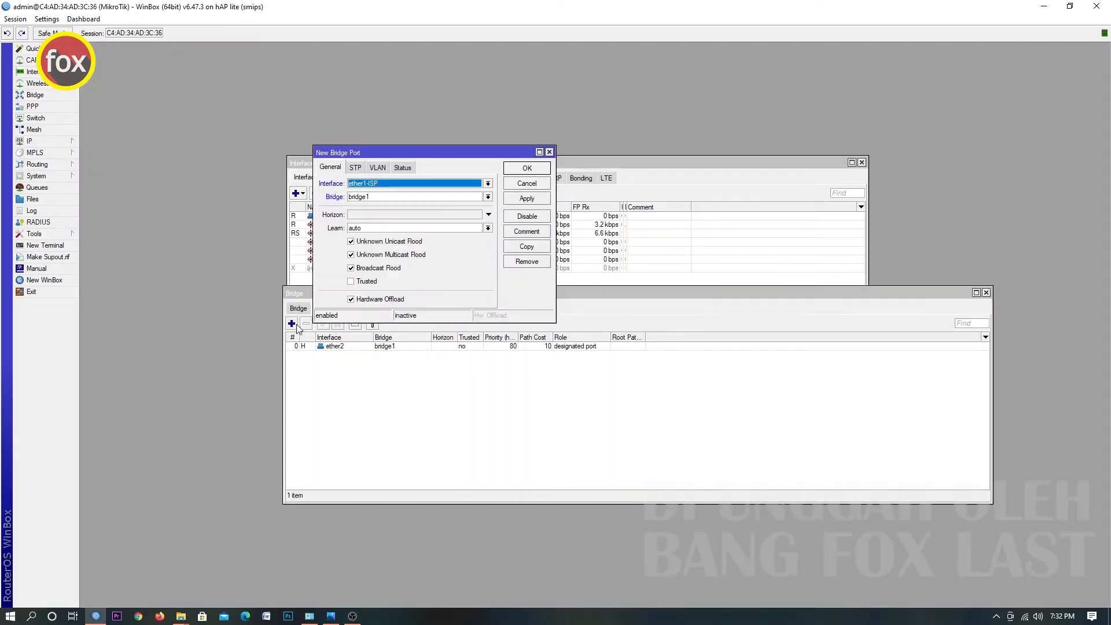
left_click(442, 186)
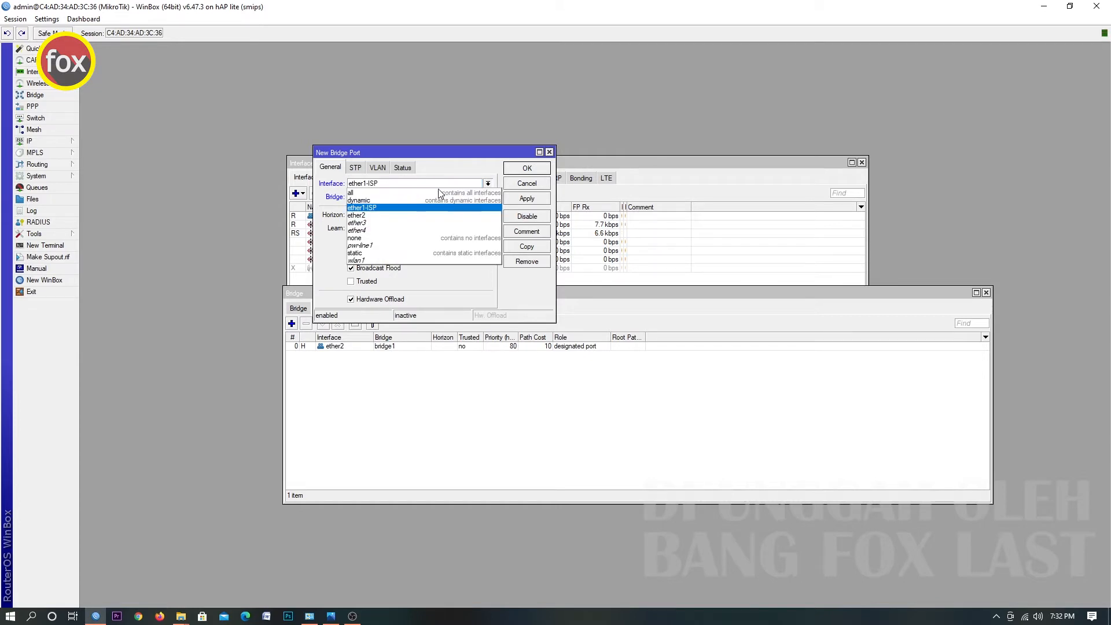
left_click(404, 226)
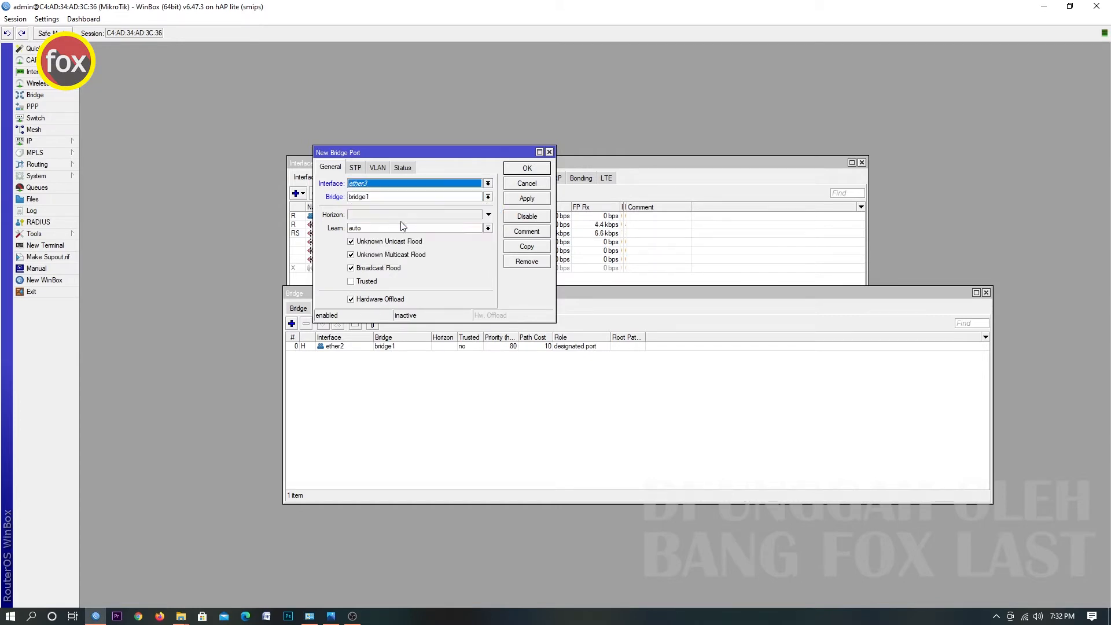
left_click(527, 199)
left_click(527, 168)
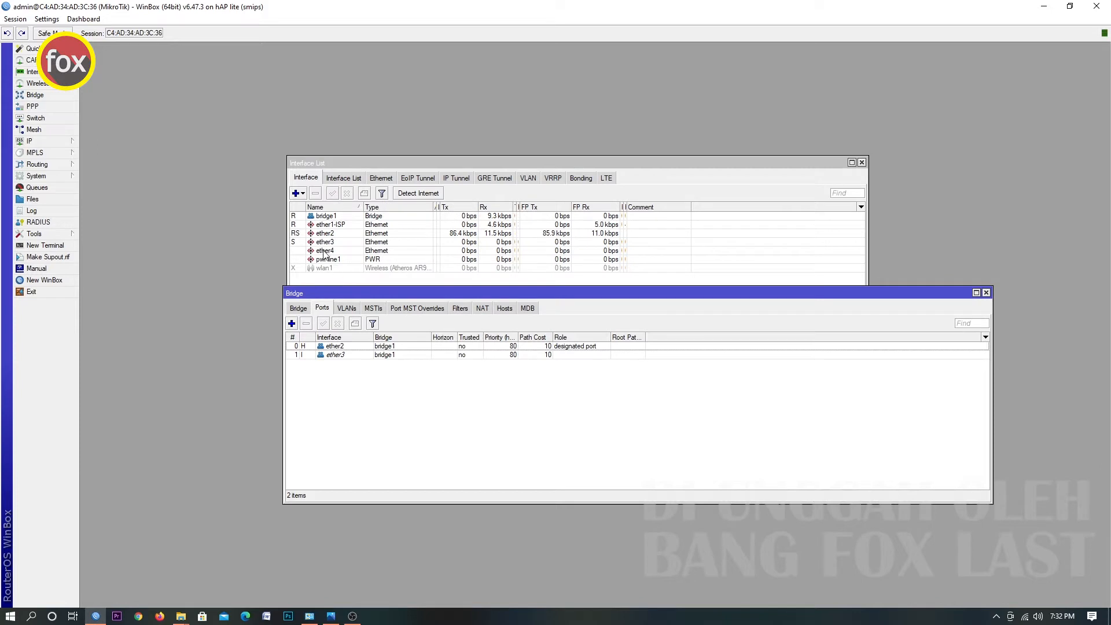
Add ether4 as a port of bridge1.
left_click(291, 323)
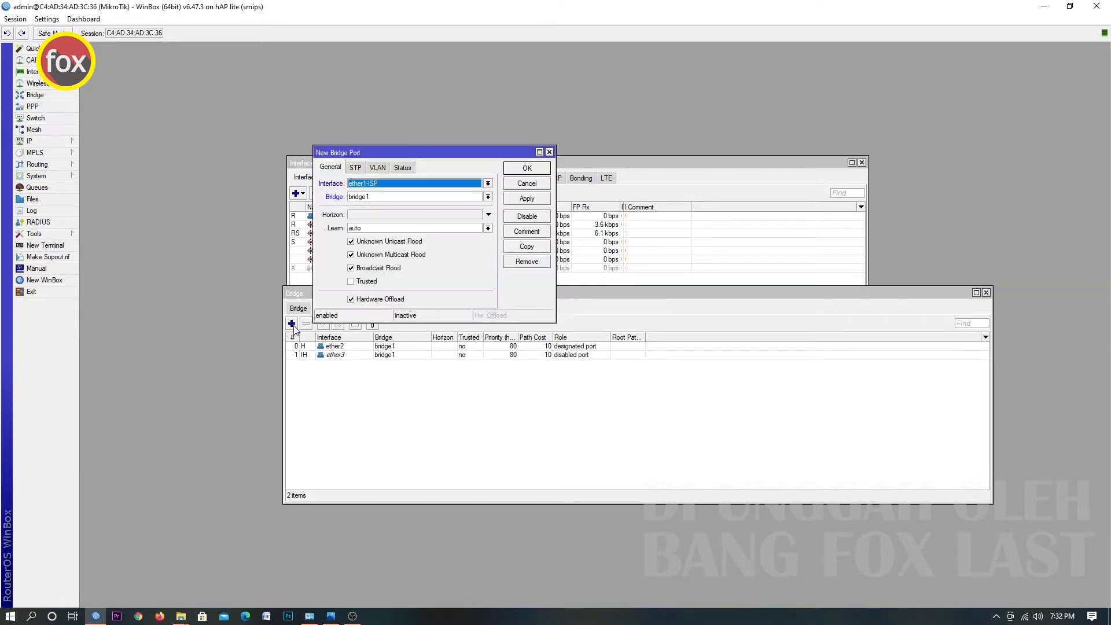
left_click(412, 191)
left_click(383, 234)
left_click(526, 198)
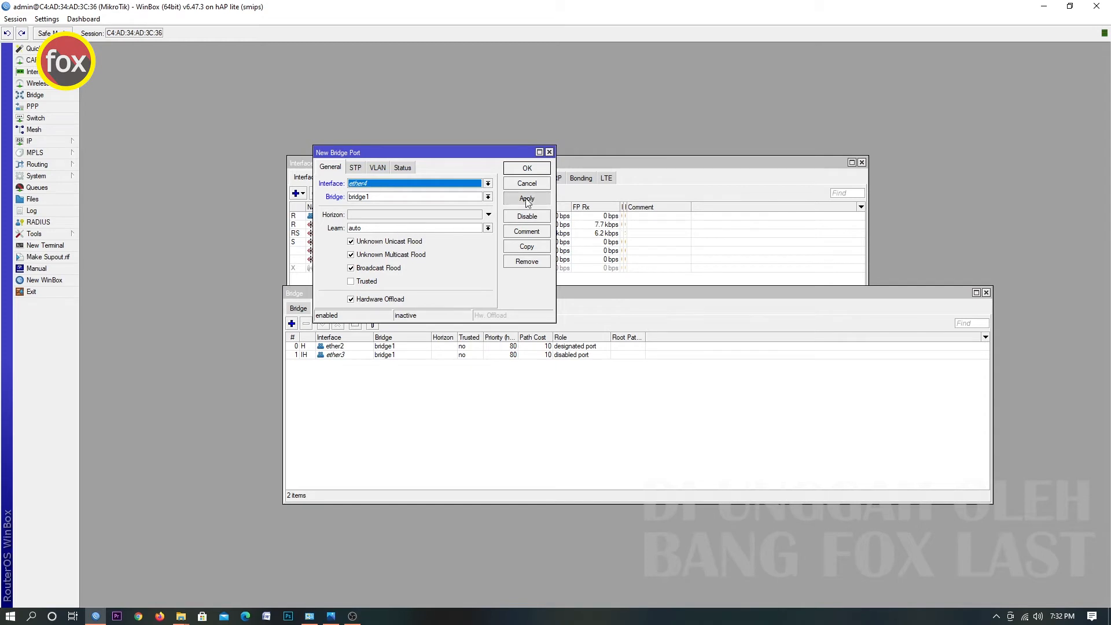
left_click(527, 169)
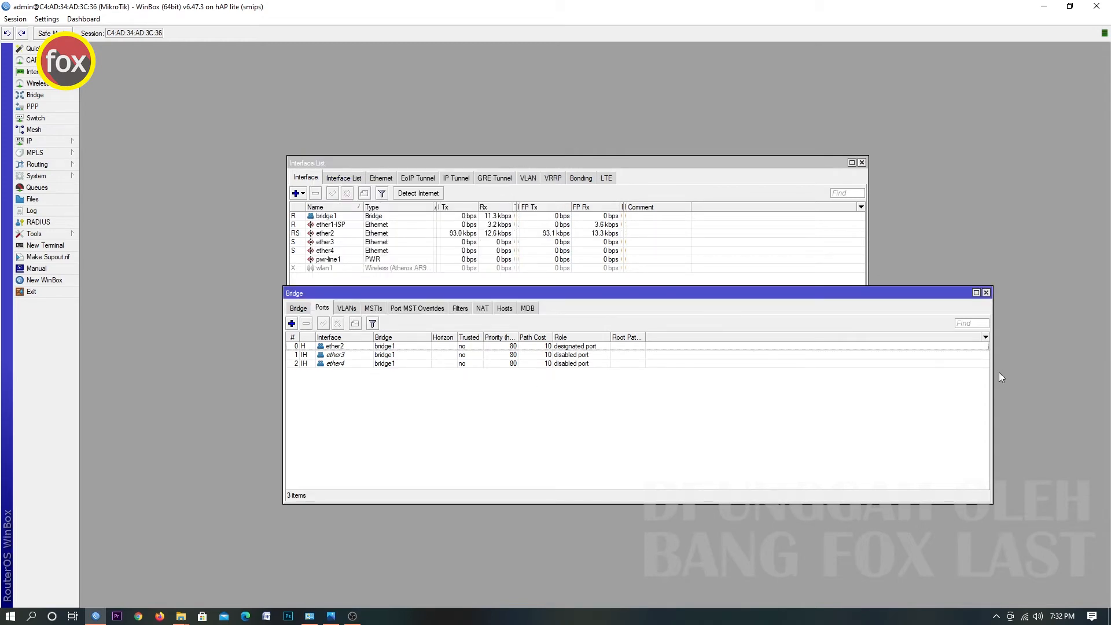
Review the bridge list and its ports, then close the Bridge window.
left_click_drag(992, 367, 672, 382)
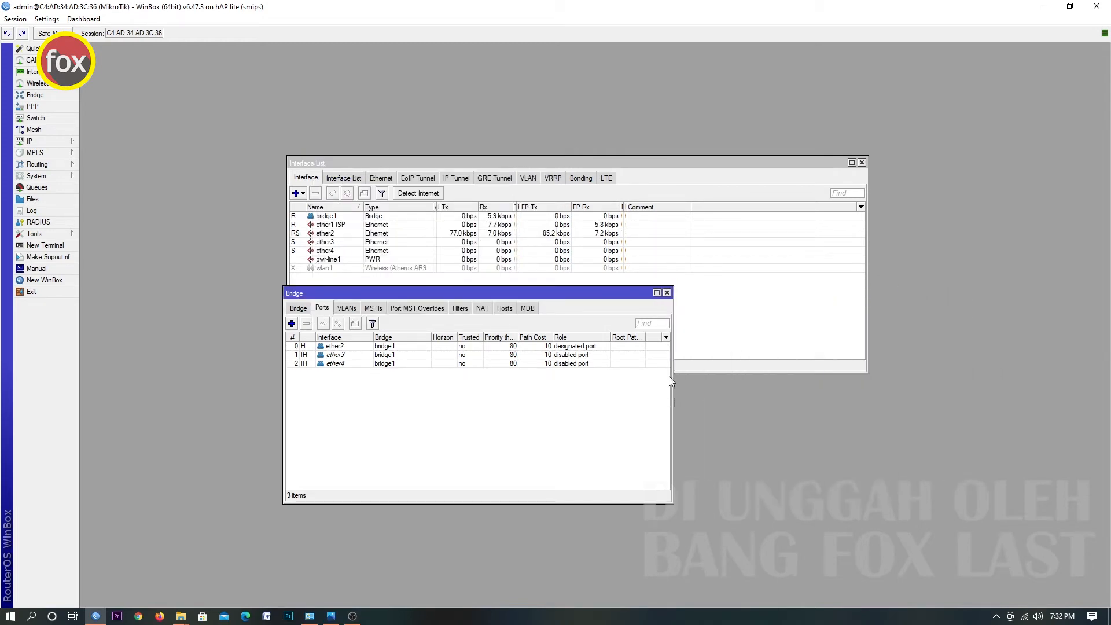
left_click(388, 168)
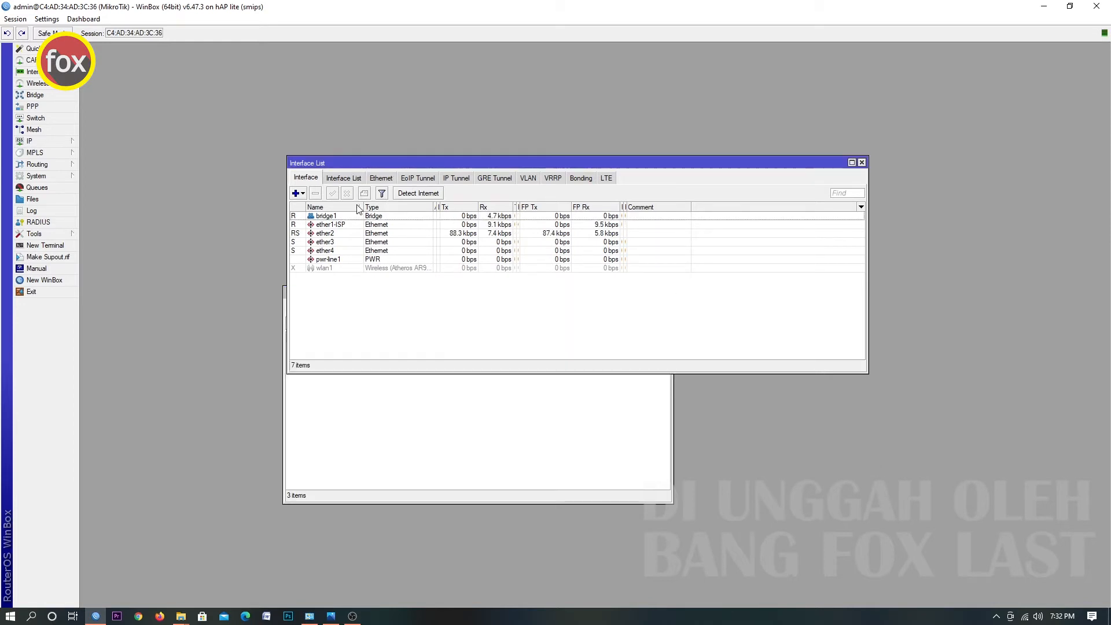
left_click(331, 221)
left_click(373, 401)
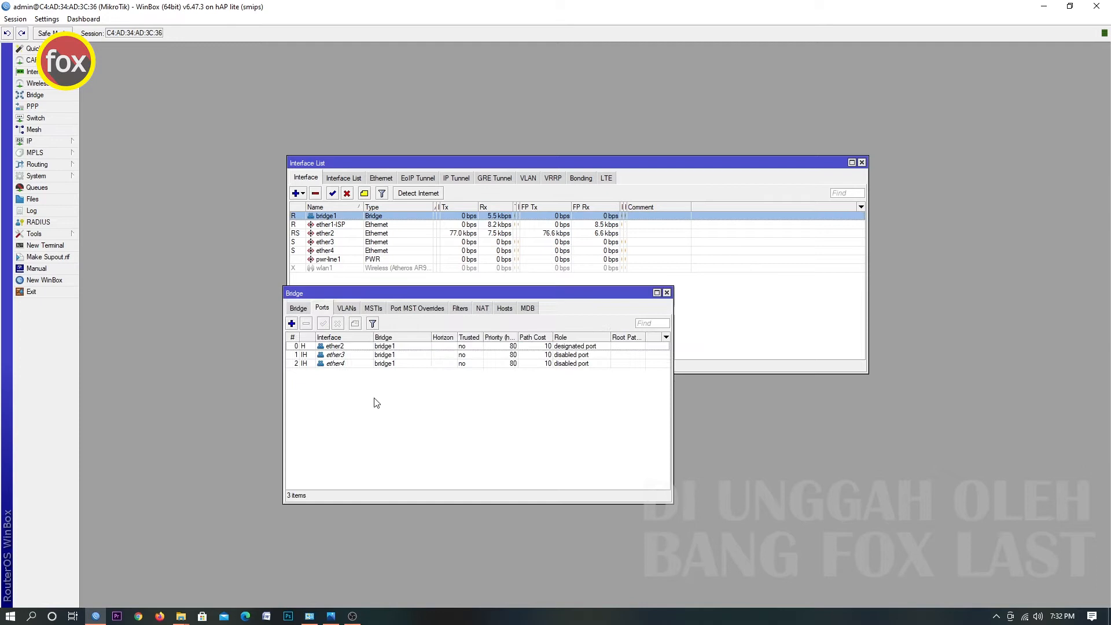
left_click(299, 307)
left_click(323, 347)
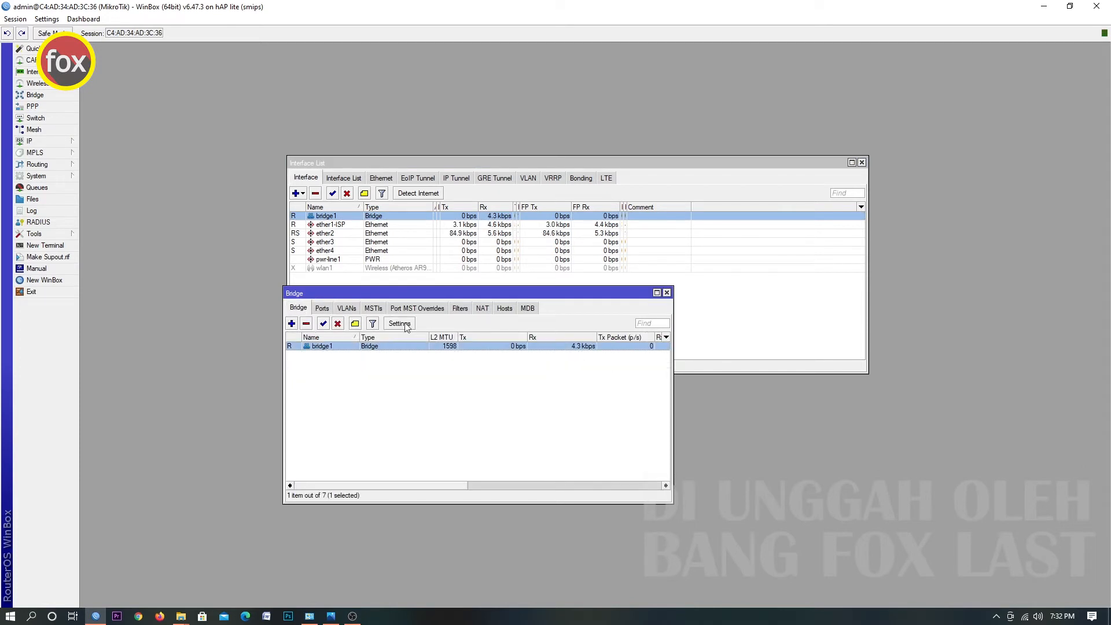
left_click(666, 293)
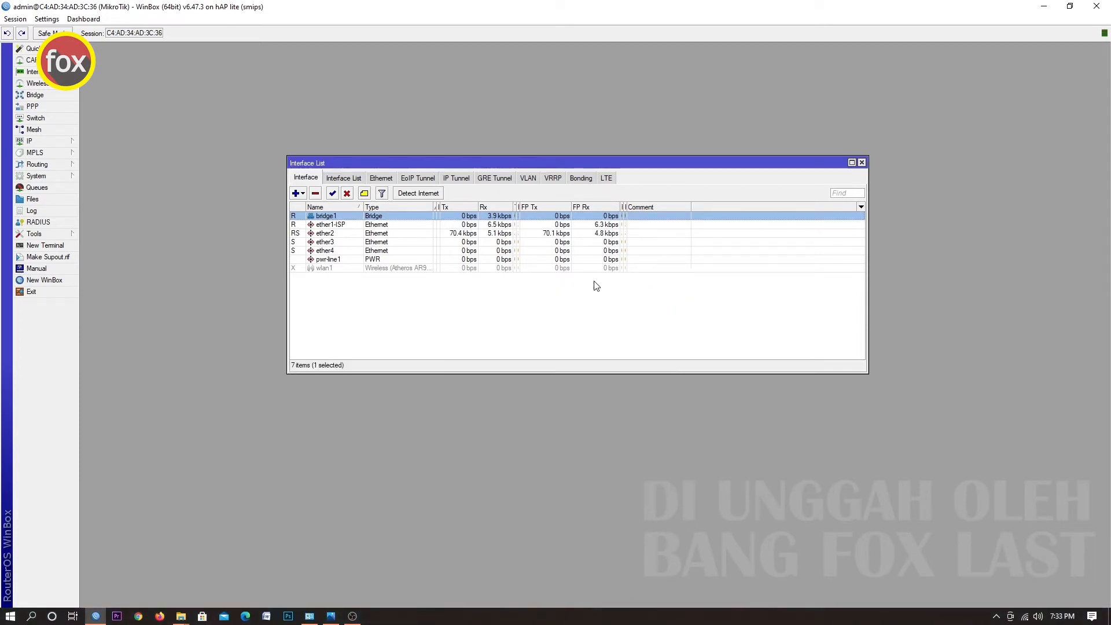
left_click_drag(578, 162, 494, 163)
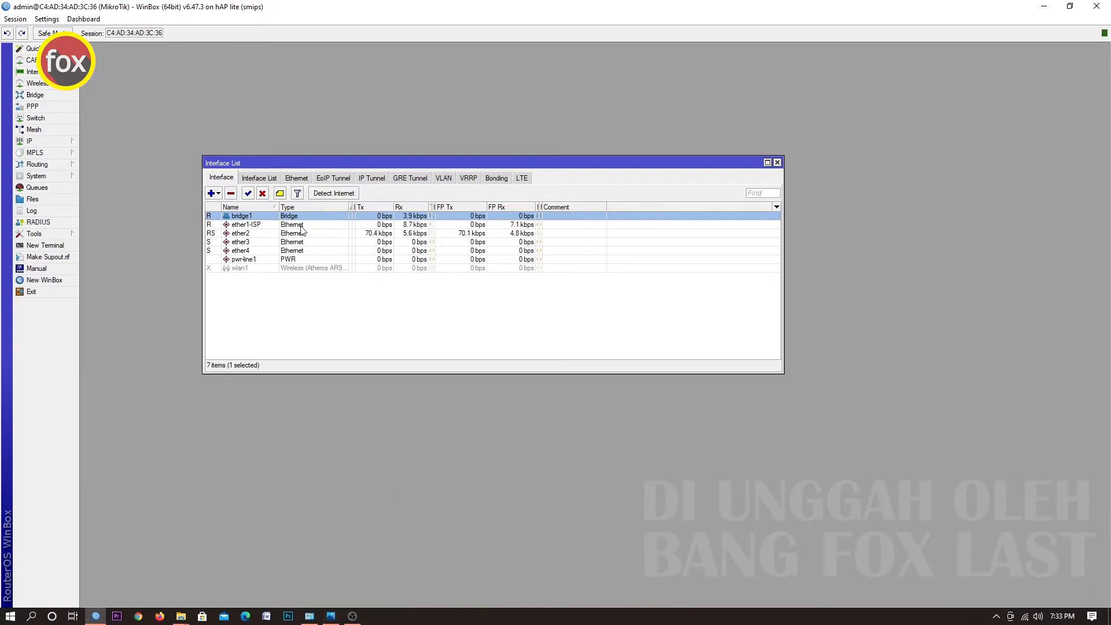
left_click(330, 612)
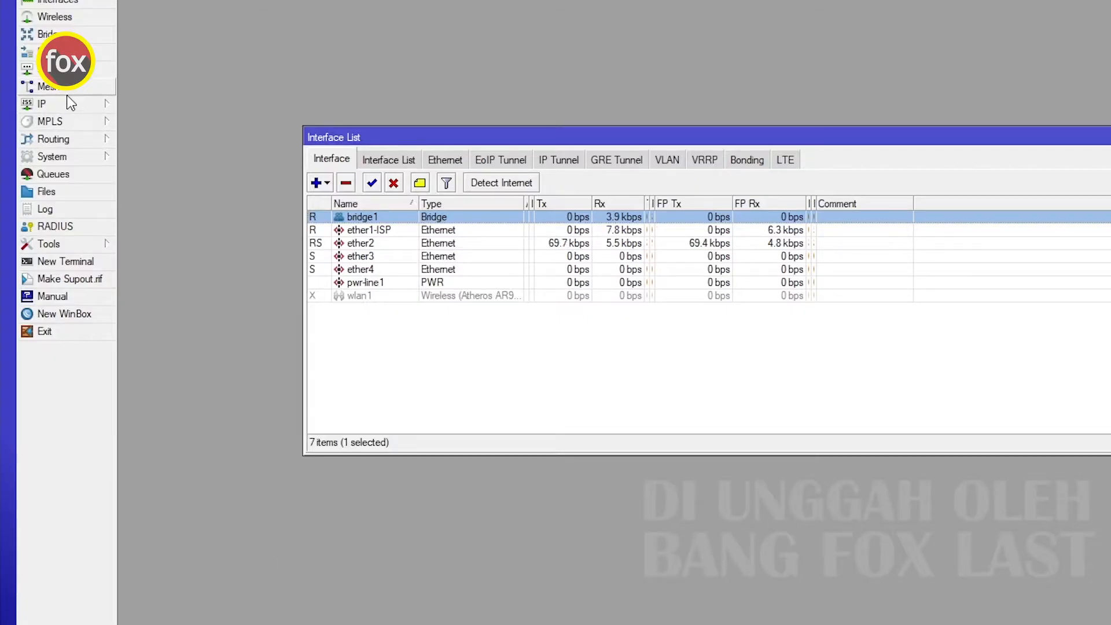
Add IP address 10.50.1.1/24 on interface bridge1.
left_click(67, 100)
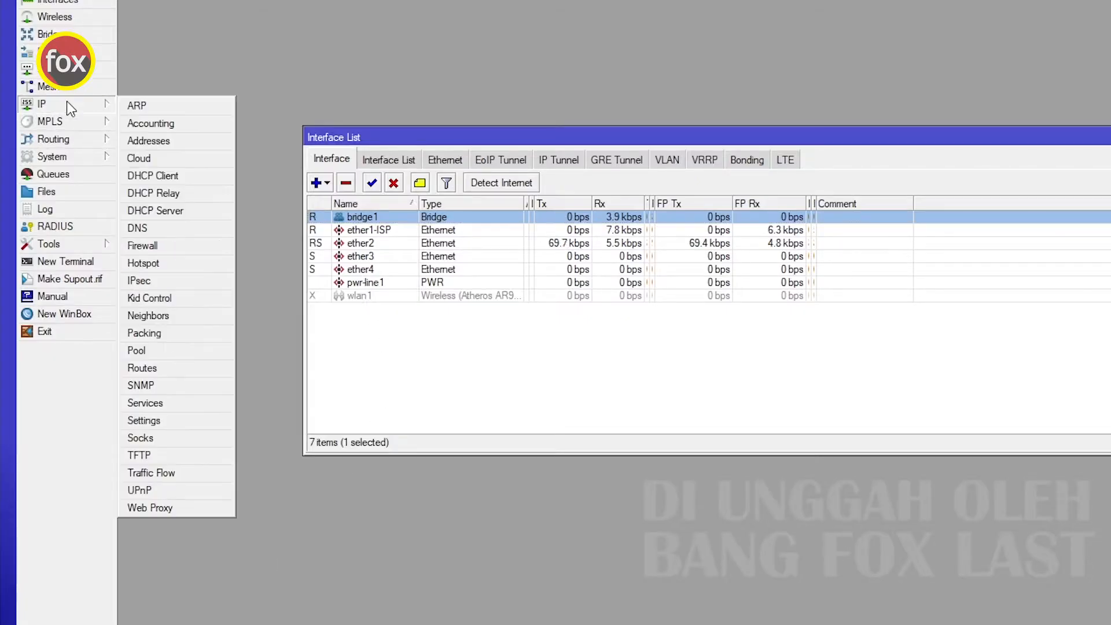
left_click(161, 145)
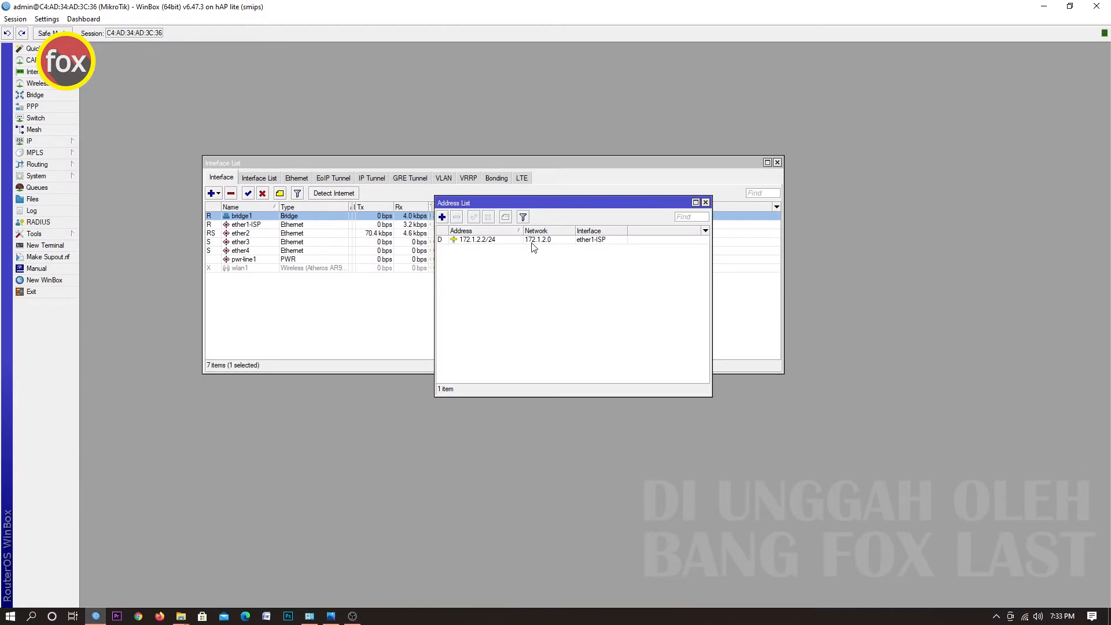
left_click(798, 254)
left_click_drag(523, 203, 332, 282)
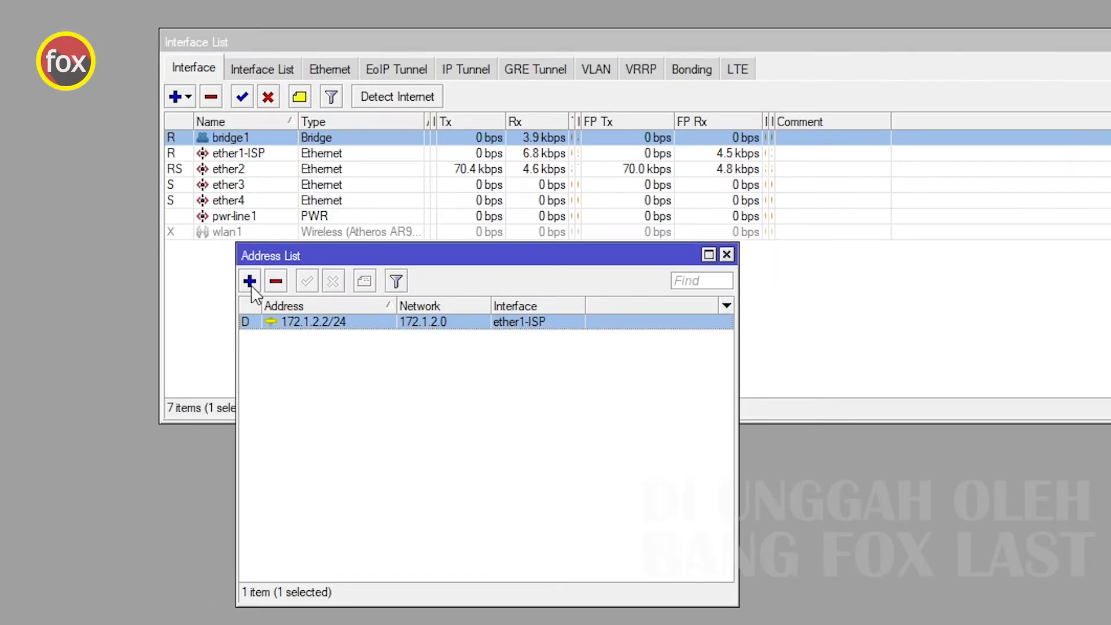
left_click(250, 283)
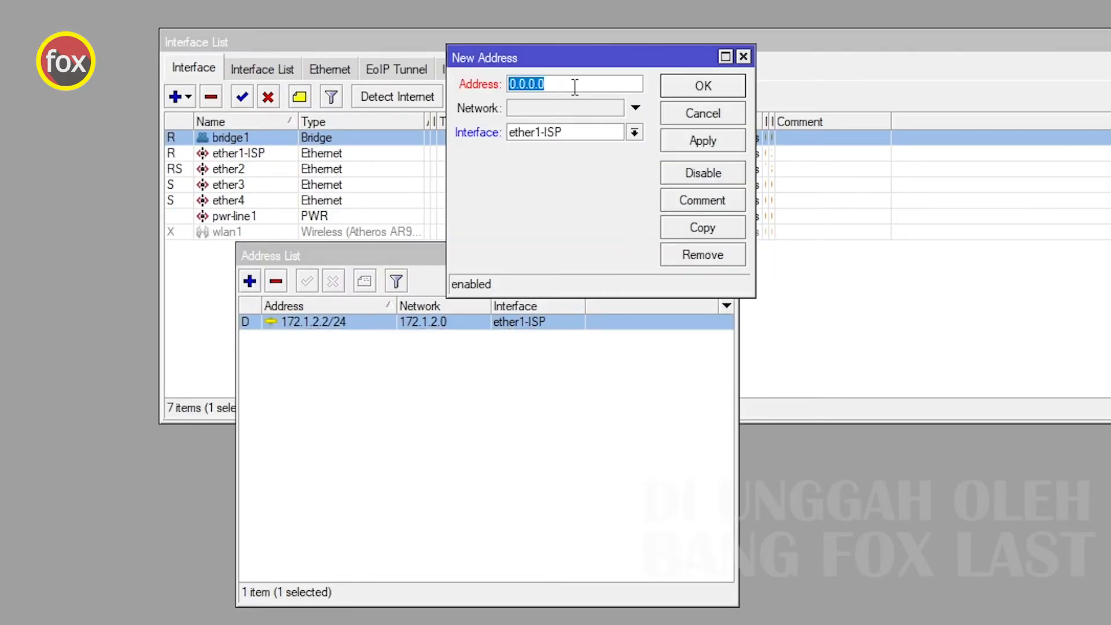
type("10.50.")
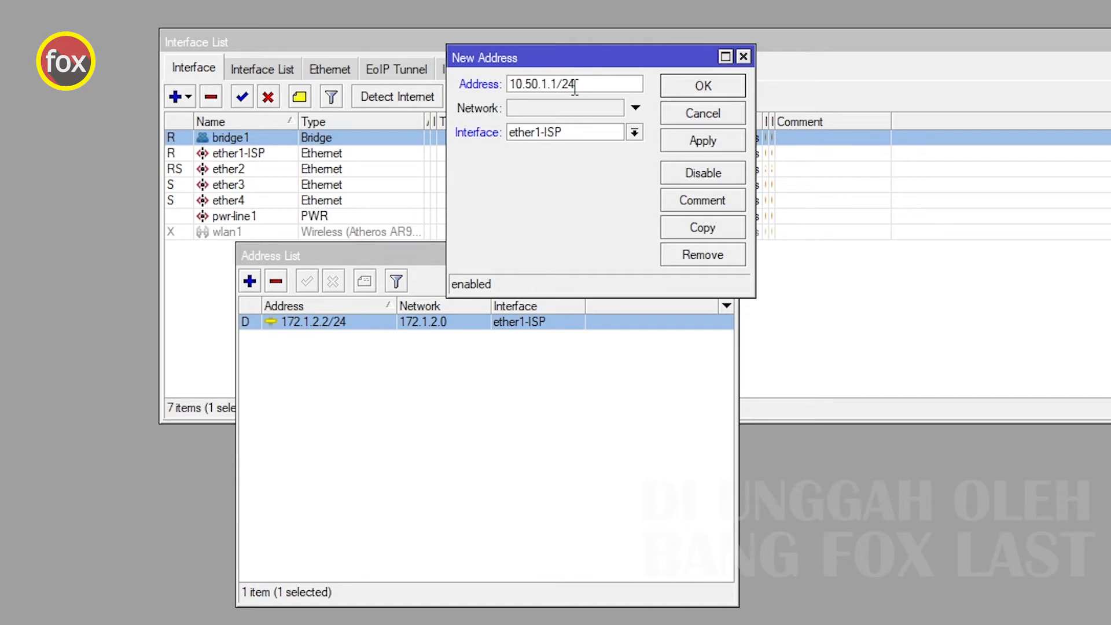
left_click(634, 133)
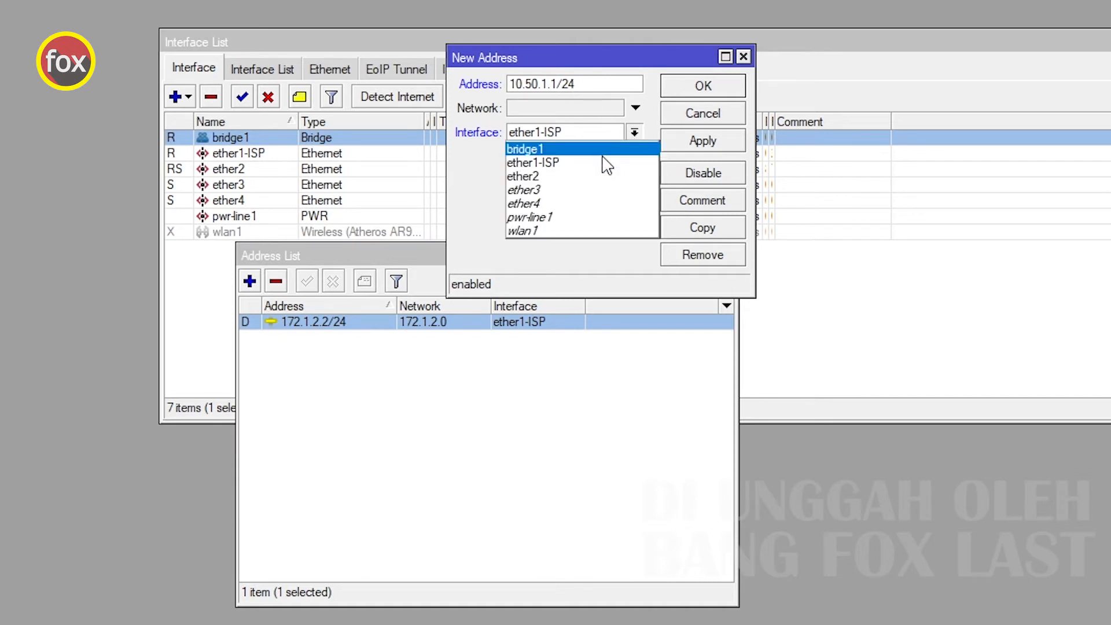
left_click(573, 150)
left_click(710, 140)
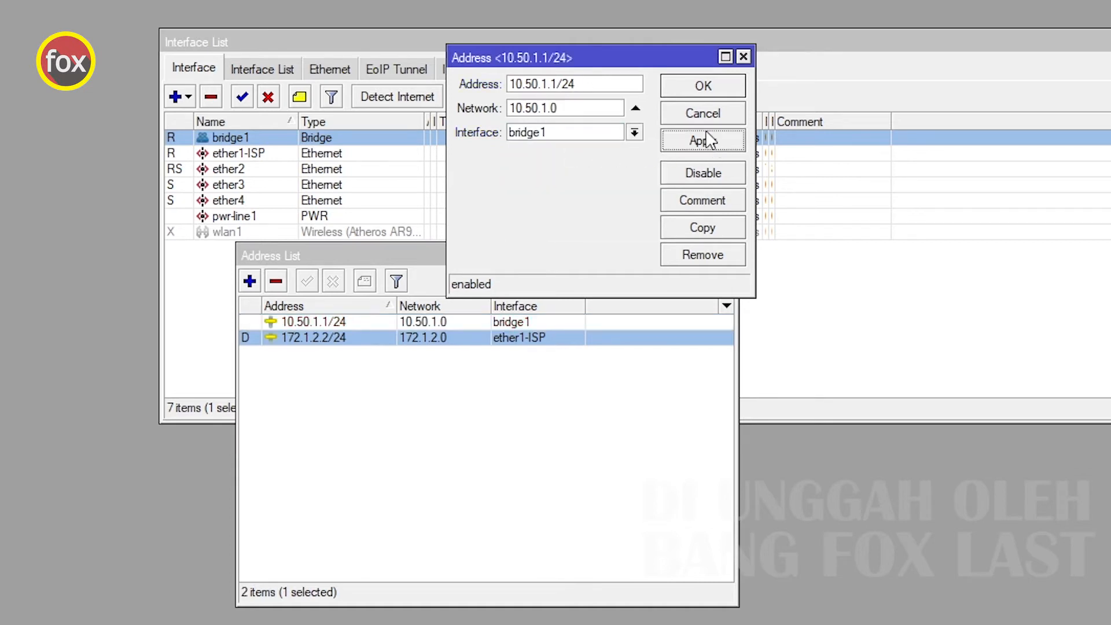
left_click(702, 88)
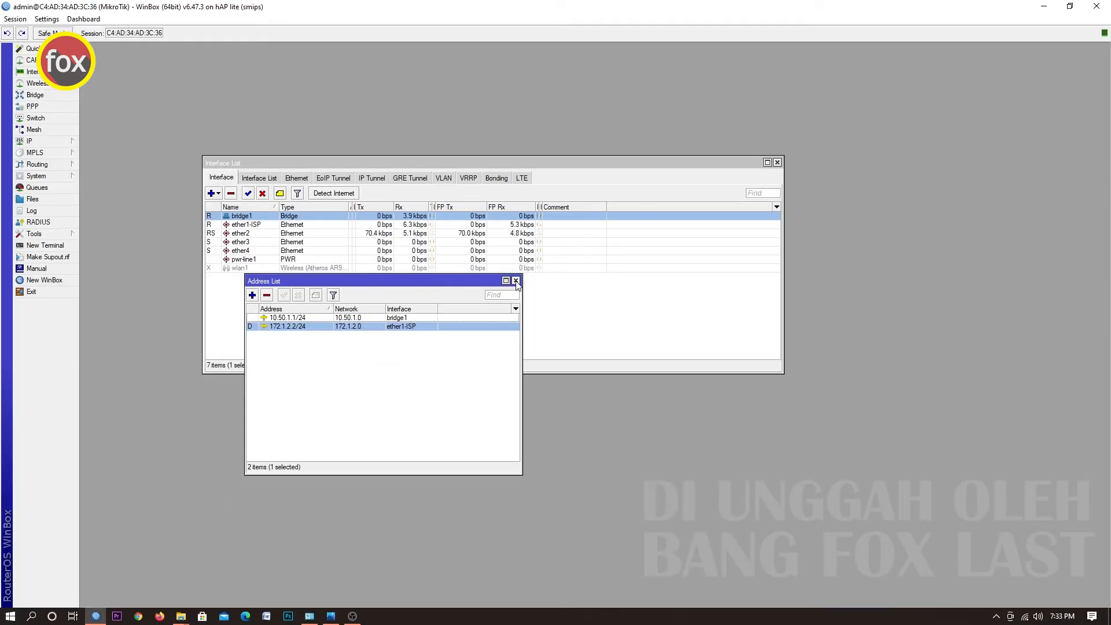
left_click(516, 281)
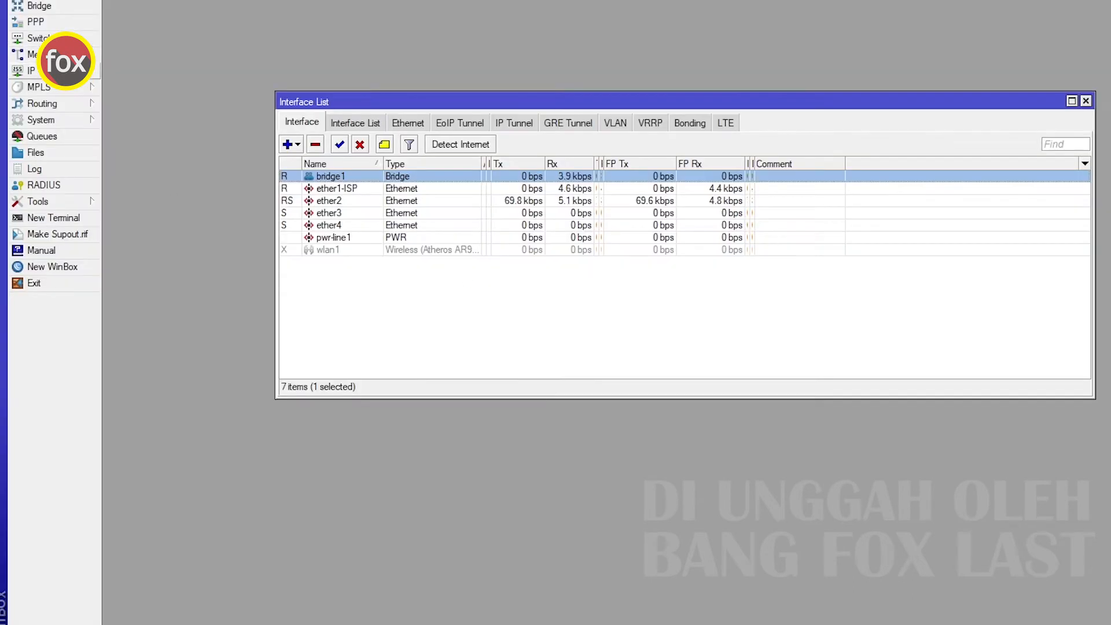
Set the DNS server to 8.8.8.8 and allow remote requests.
left_click(31, 70)
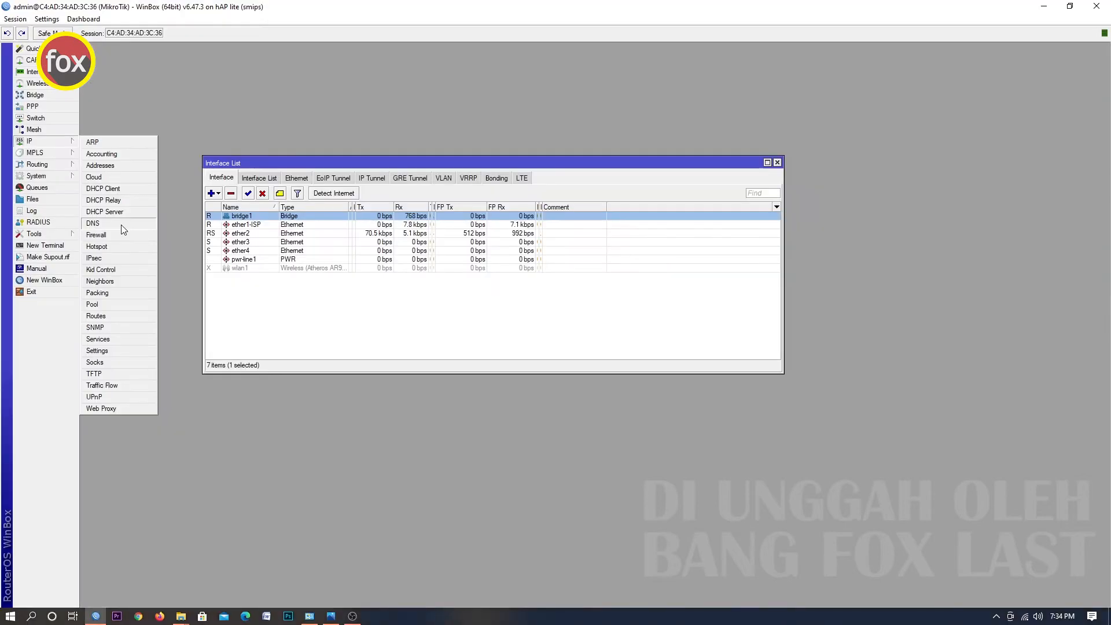
left_click(121, 224)
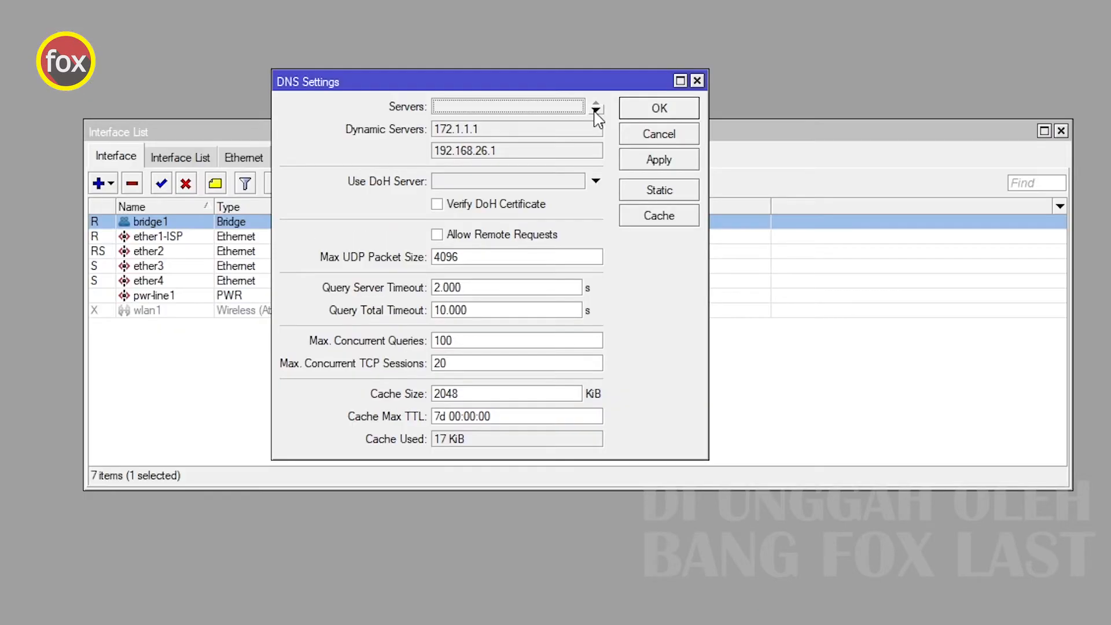
left_click(504, 149)
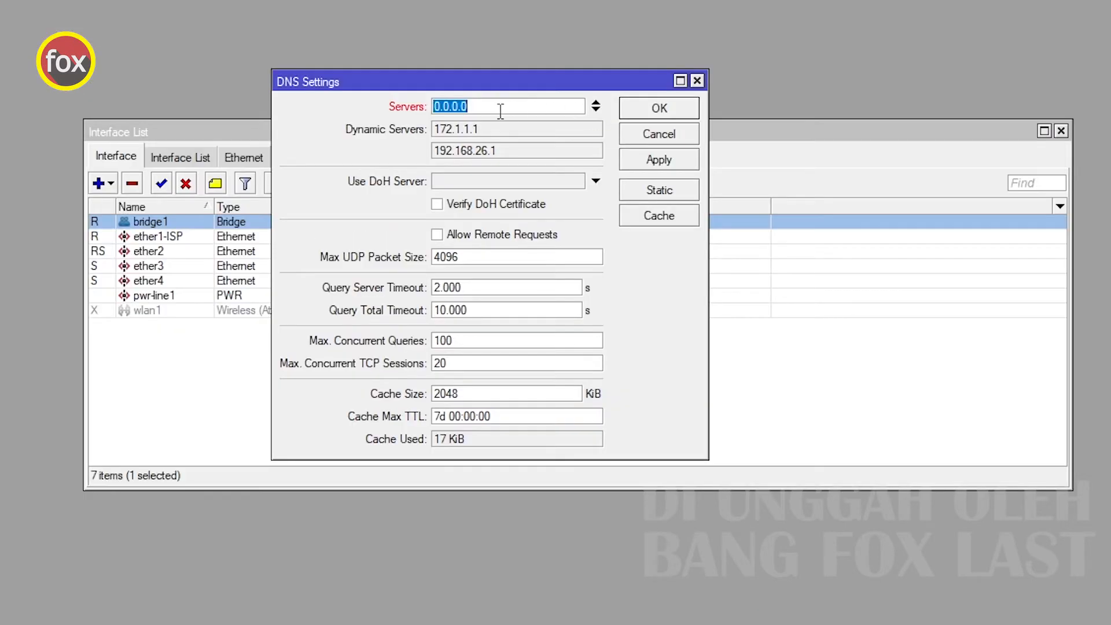
type("8.8.8.8")
left_click(437, 235)
left_click(681, 166)
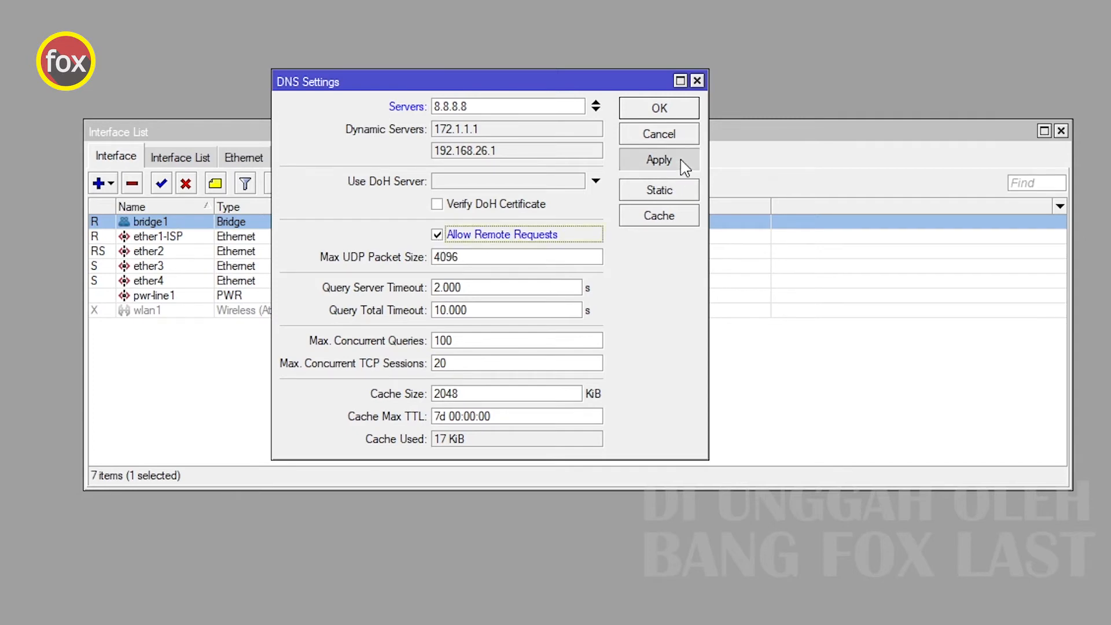
left_click(677, 109)
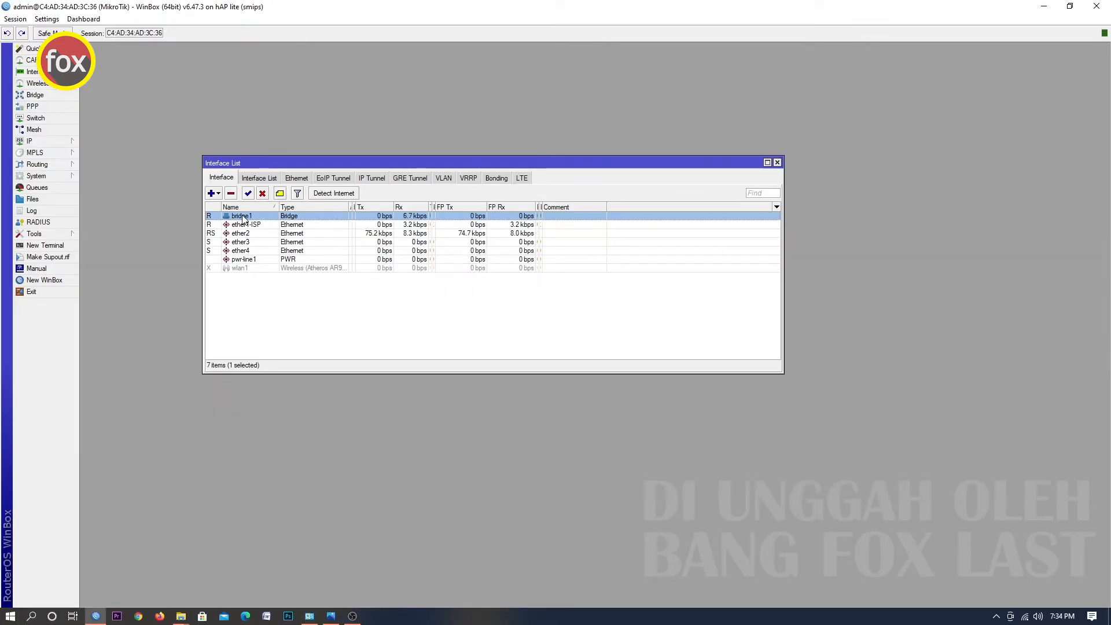
Open the firewall NAT rules and start a new srcnat rule with out-interface ether1-ISP.
left_click(61, 145)
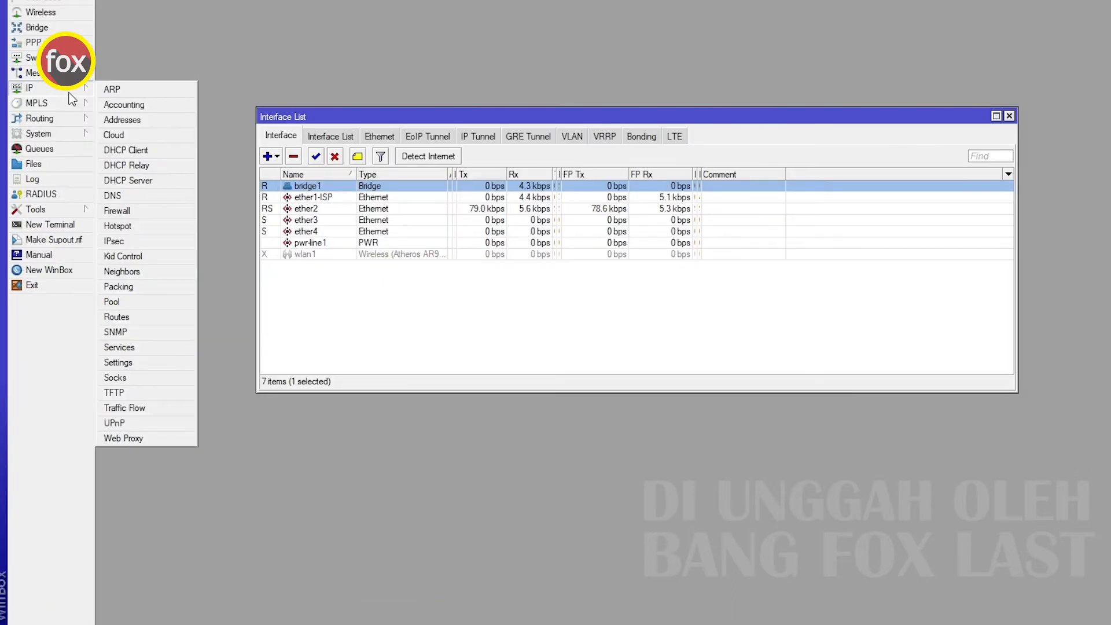
left_click(155, 216)
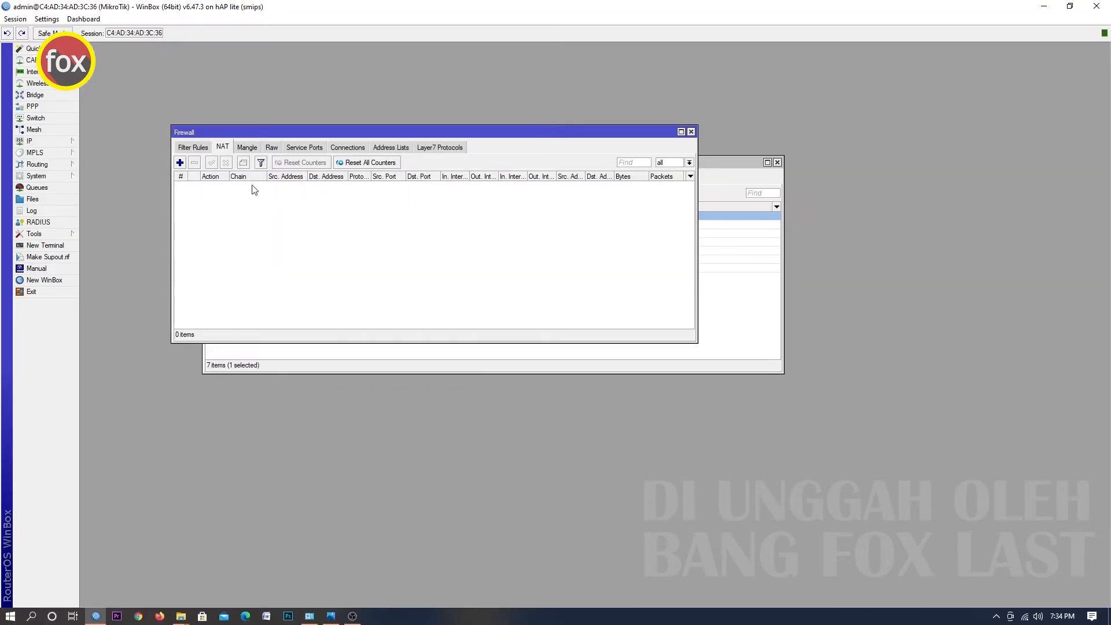
left_click_drag(372, 78, 375, 201)
left_click_drag(294, 227, 314, 229)
left_click(220, 244)
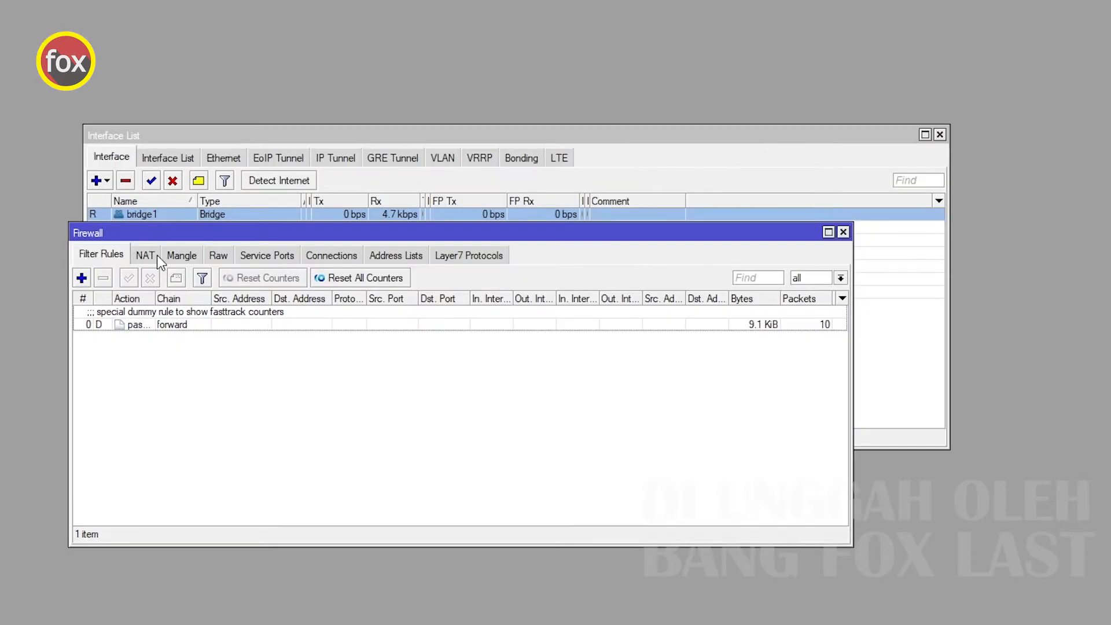
left_click(151, 253)
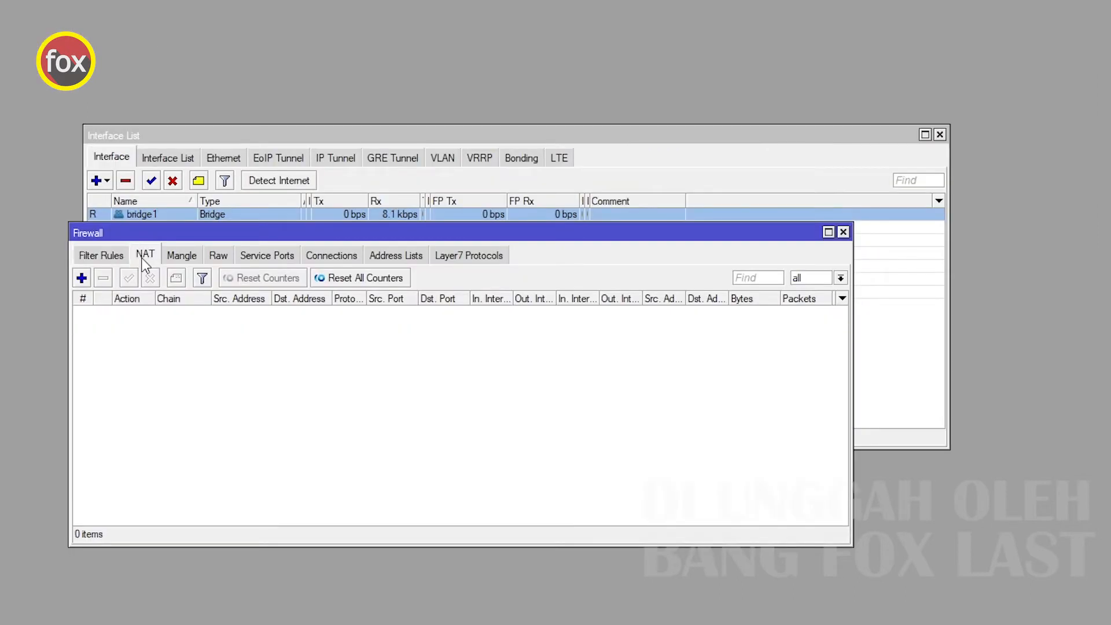
left_click(82, 278)
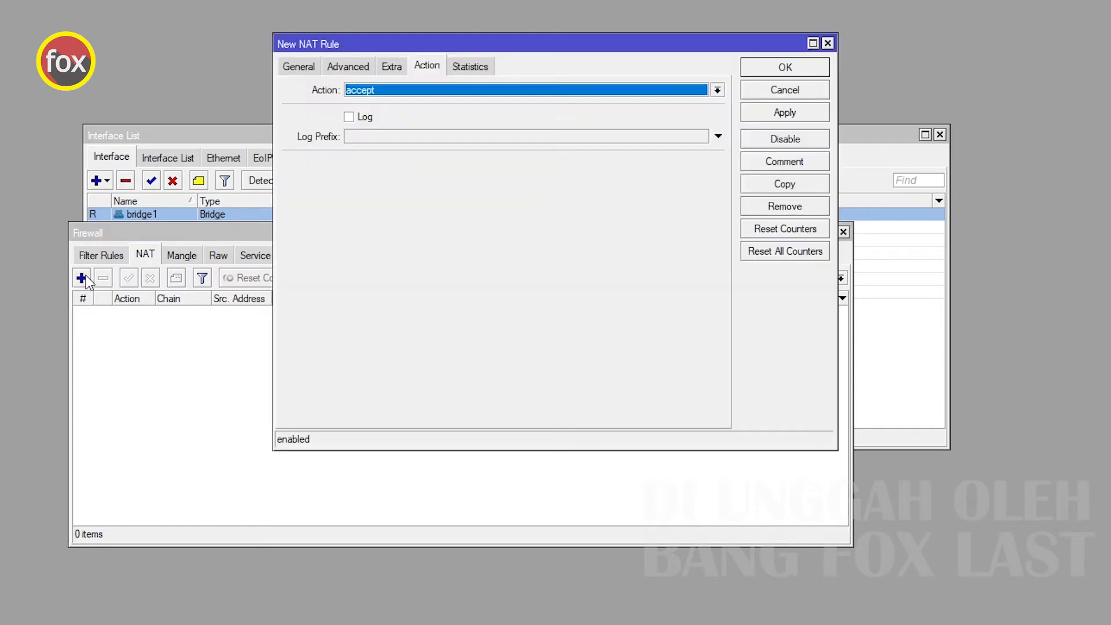
left_click(294, 65)
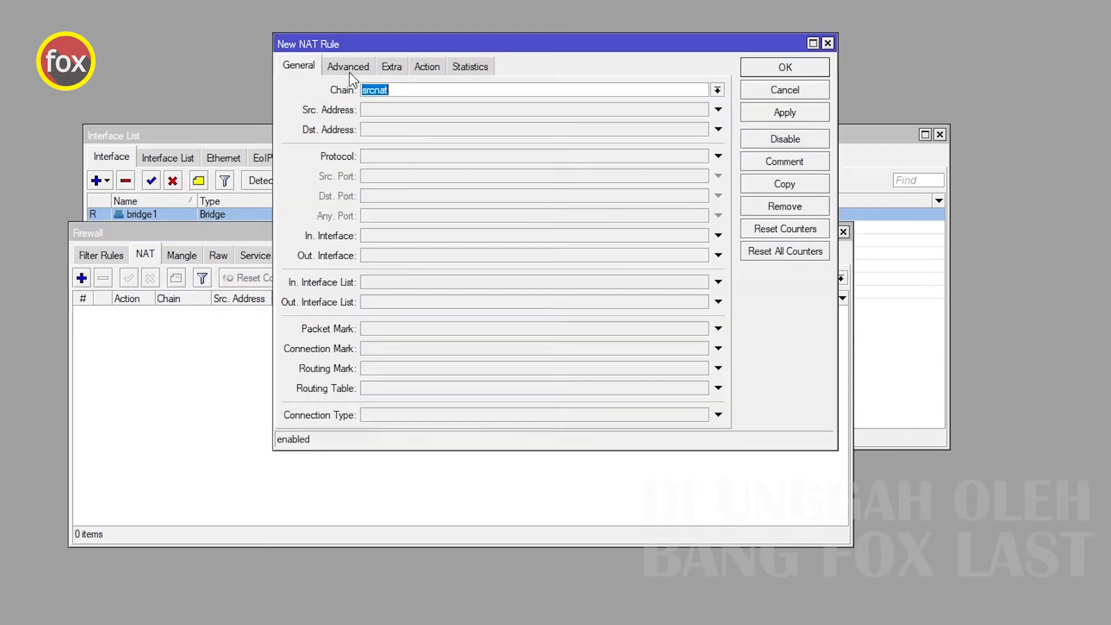
left_click(411, 253)
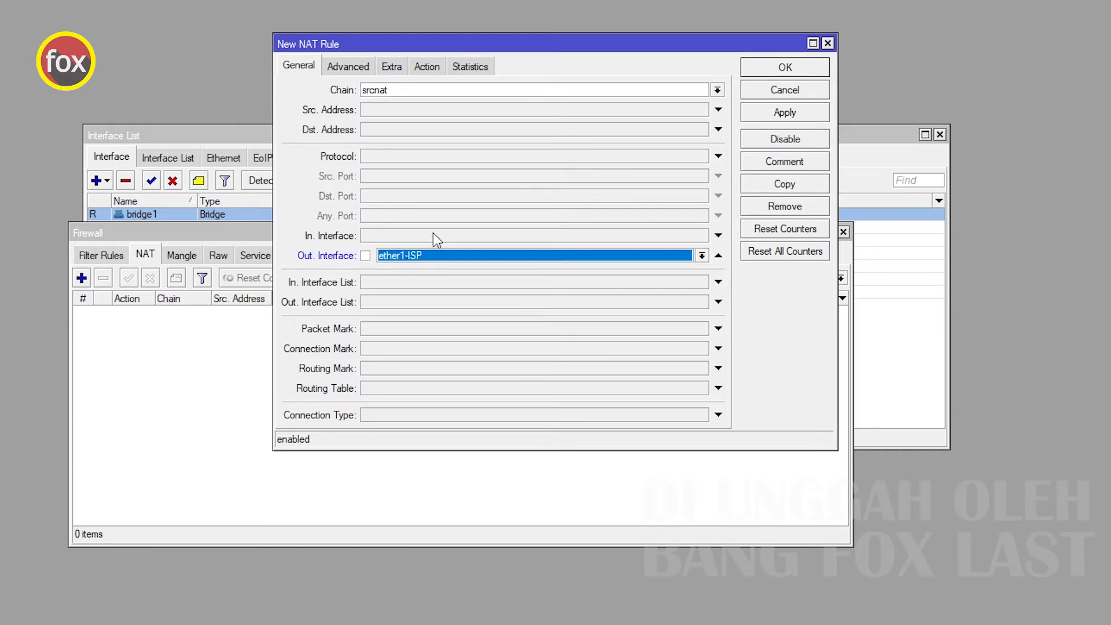
Set the NAT rule's action to masquerade, apply and save it, then close the Firewall window.
left_click(430, 66)
left_click(439, 90)
left_click(413, 180)
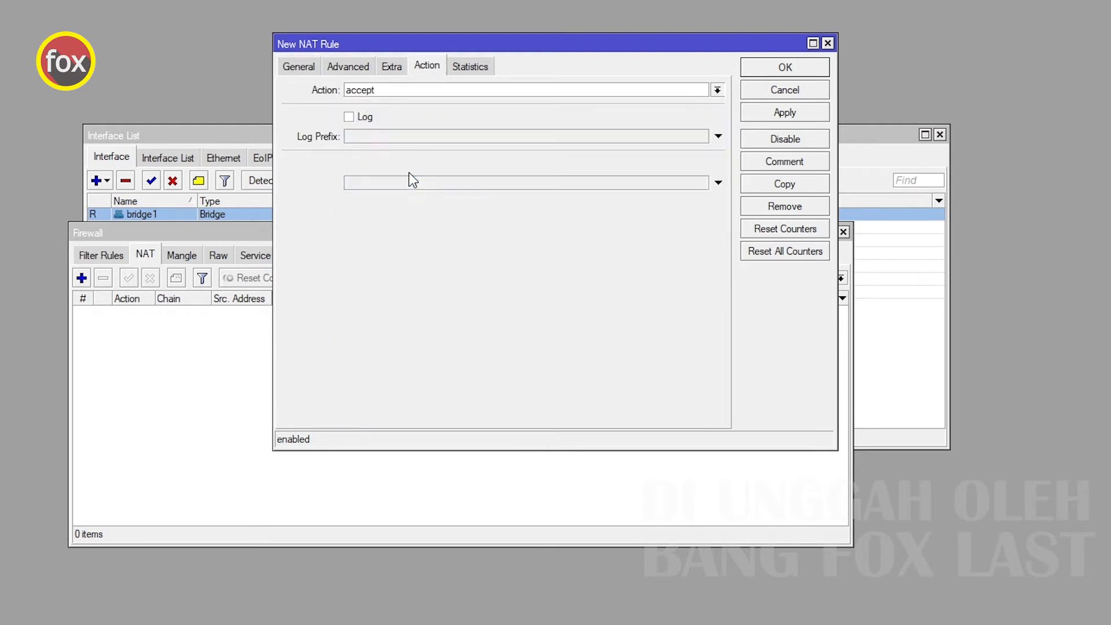
left_click(799, 115)
left_click(795, 71)
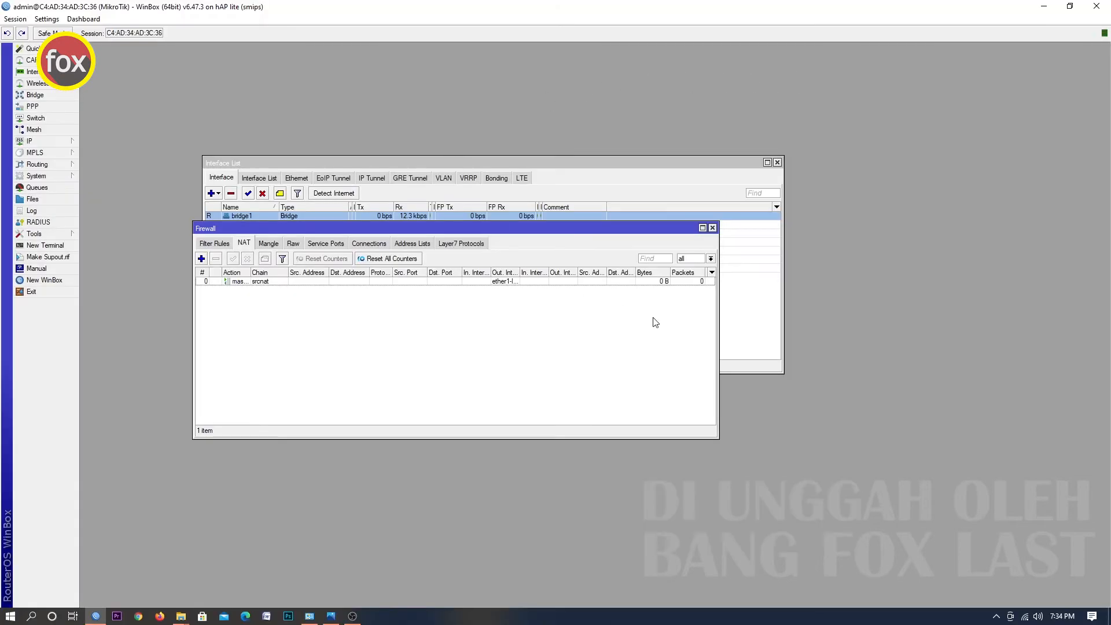
left_click(713, 228)
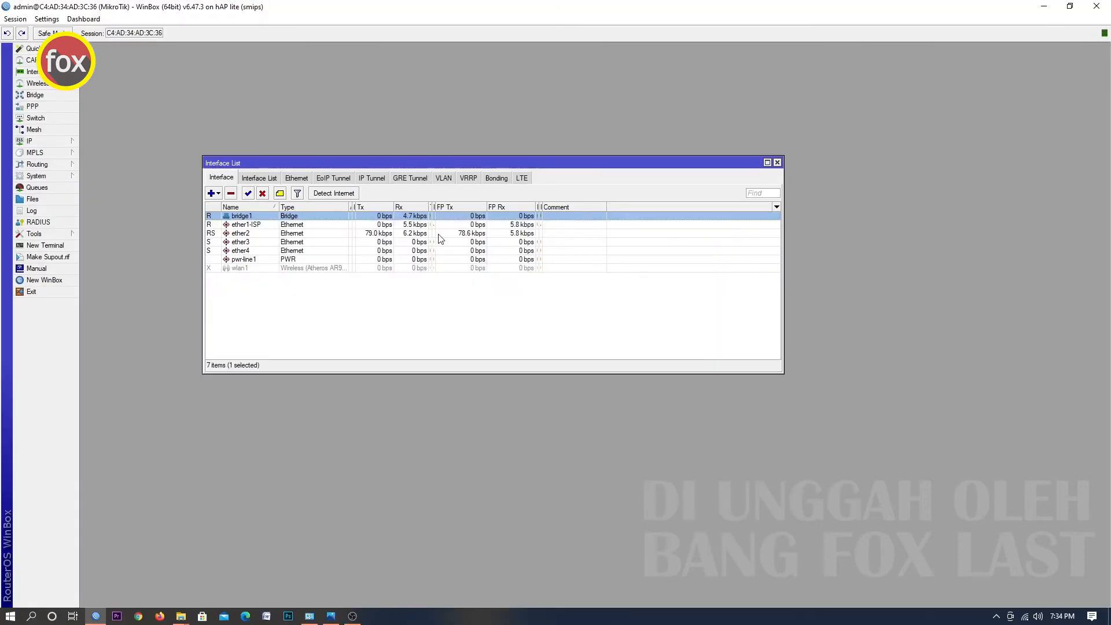
Start the Hotspot Setup wizard from the hotspot servers and choose bridge1 as the hotspot interface.
left_click(51, 145)
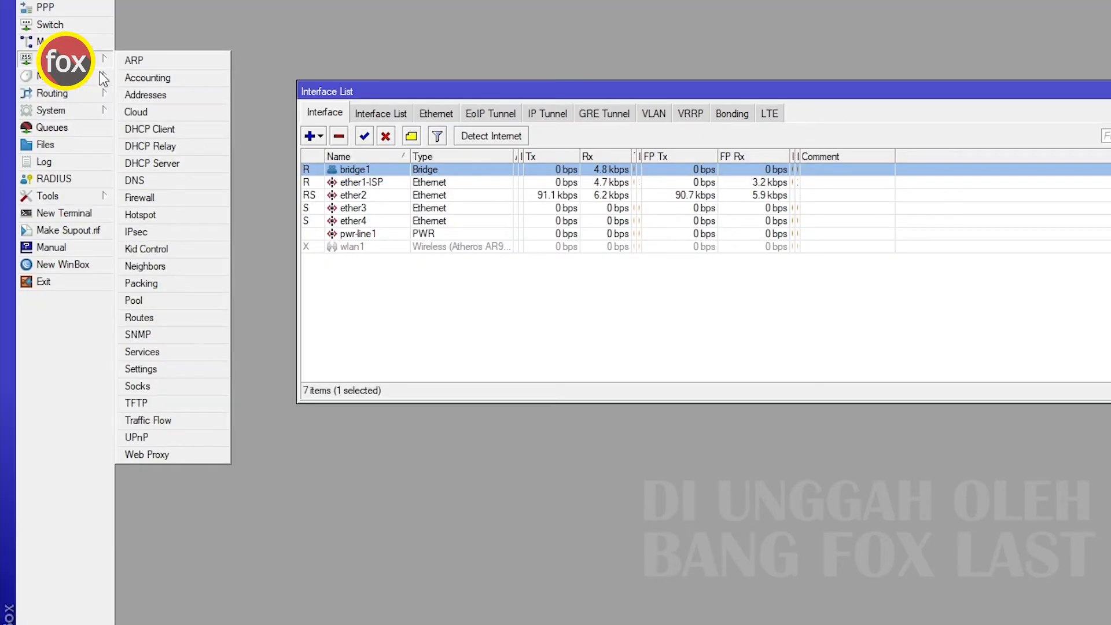
left_click(140, 214)
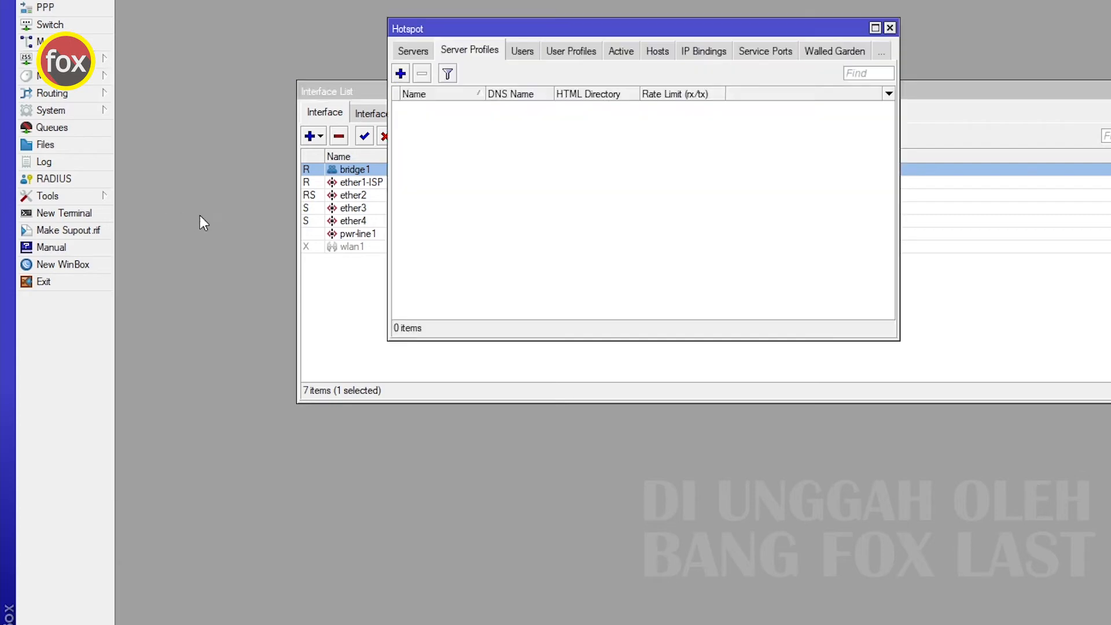
left_click_drag(379, 118, 360, 198)
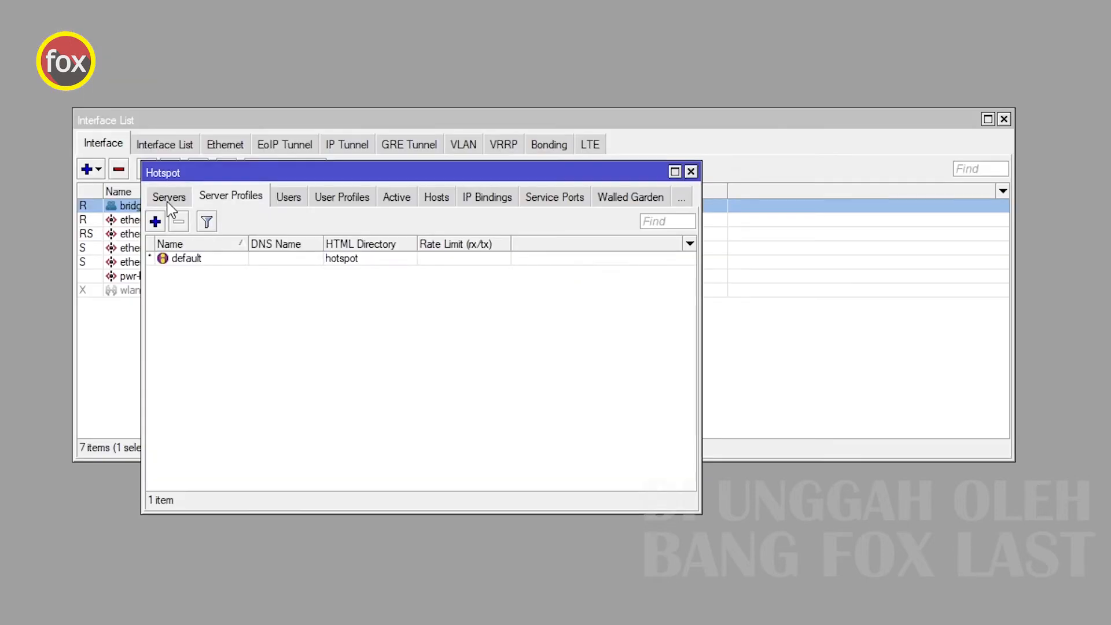
left_click(262, 210)
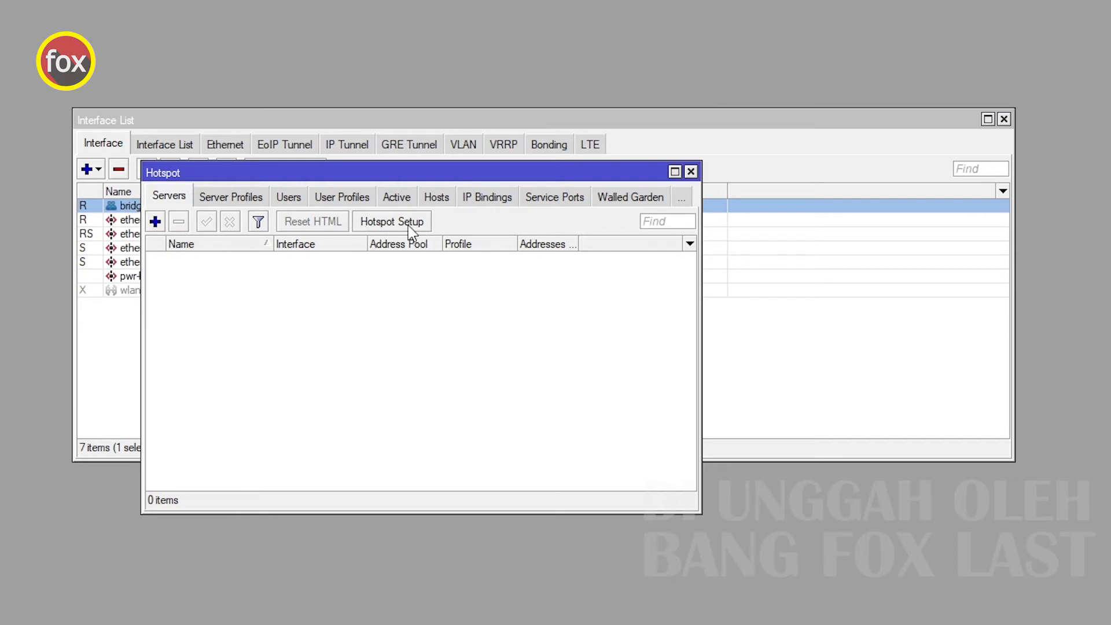
left_click(385, 232)
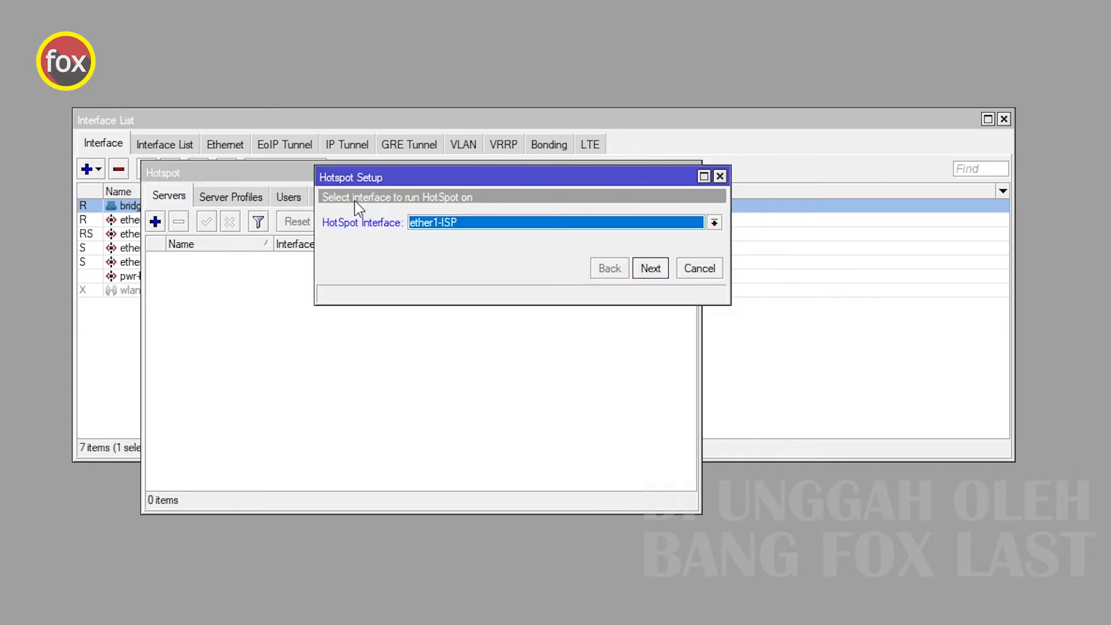
left_click(481, 224)
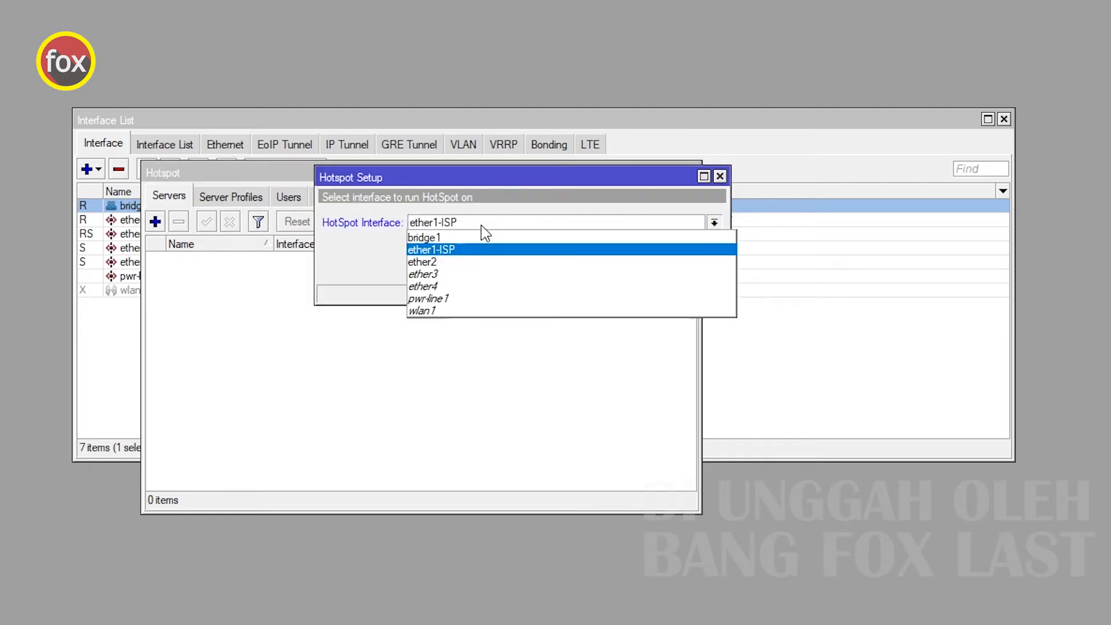
left_click(465, 238)
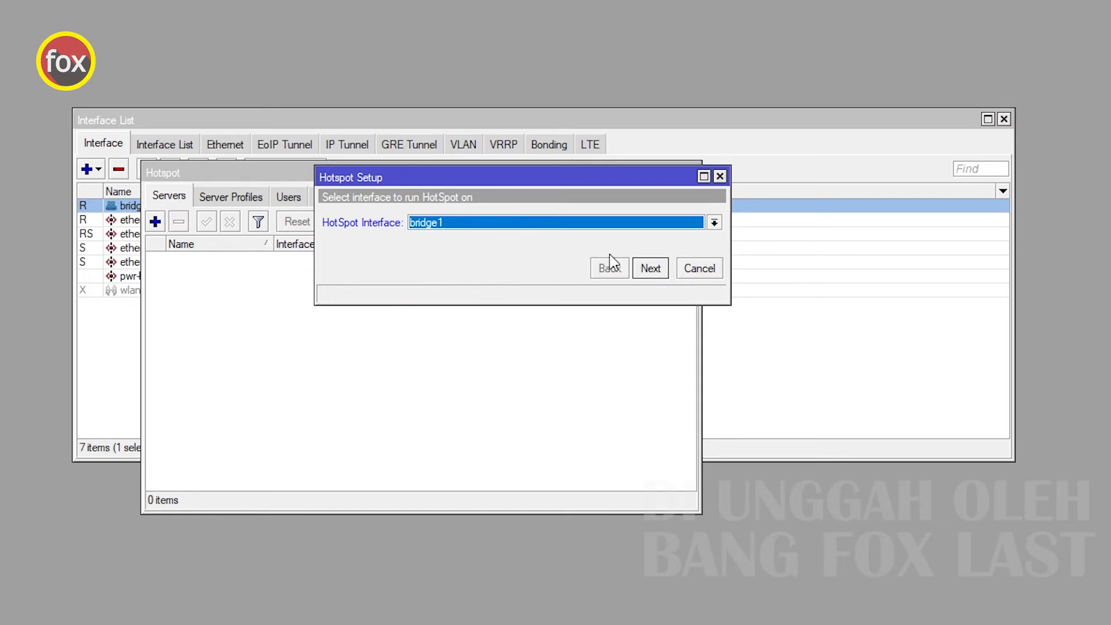
left_click(648, 270)
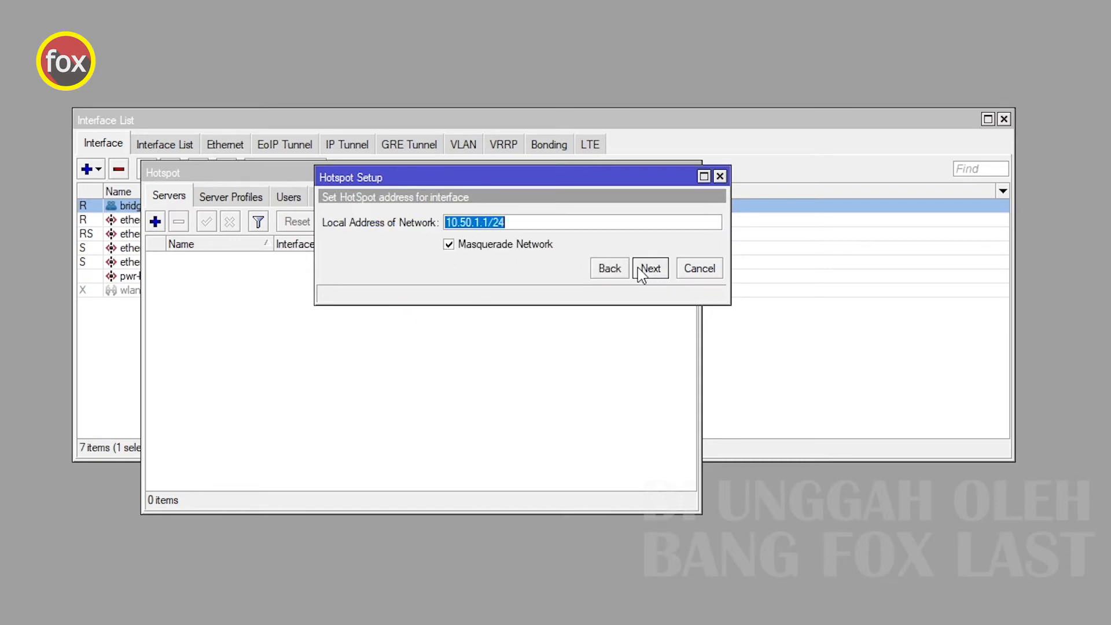
Accept local address 10.50.1.1/24 with masquerading and set the hotspot address pool to 10.50.1.21-10.50.1.254.
left_click(475, 222)
left_click(651, 268)
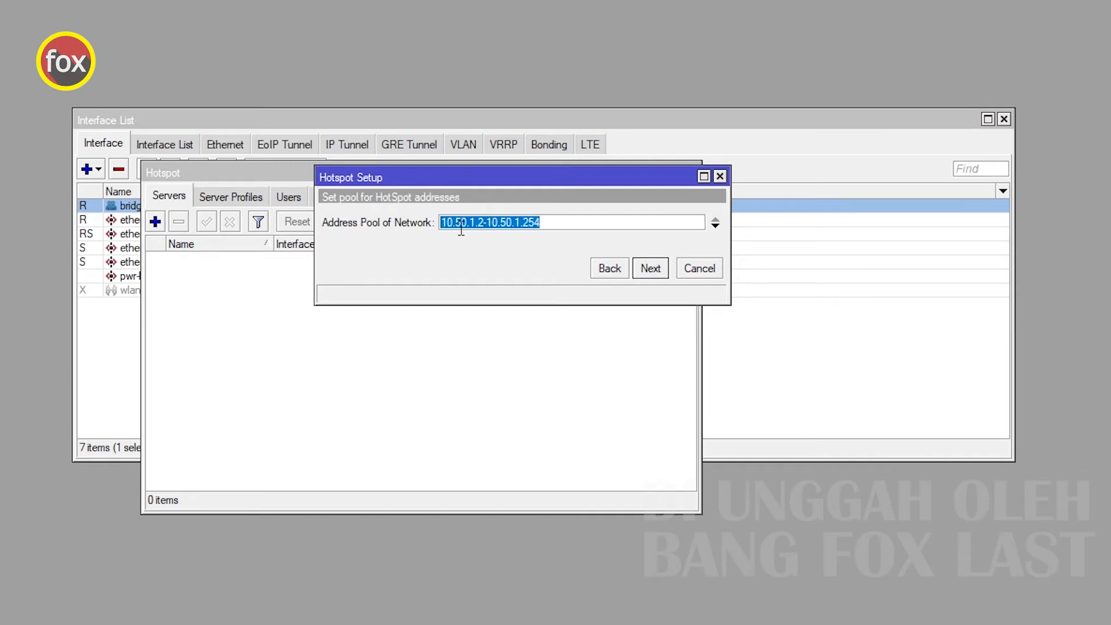
left_click(498, 222)
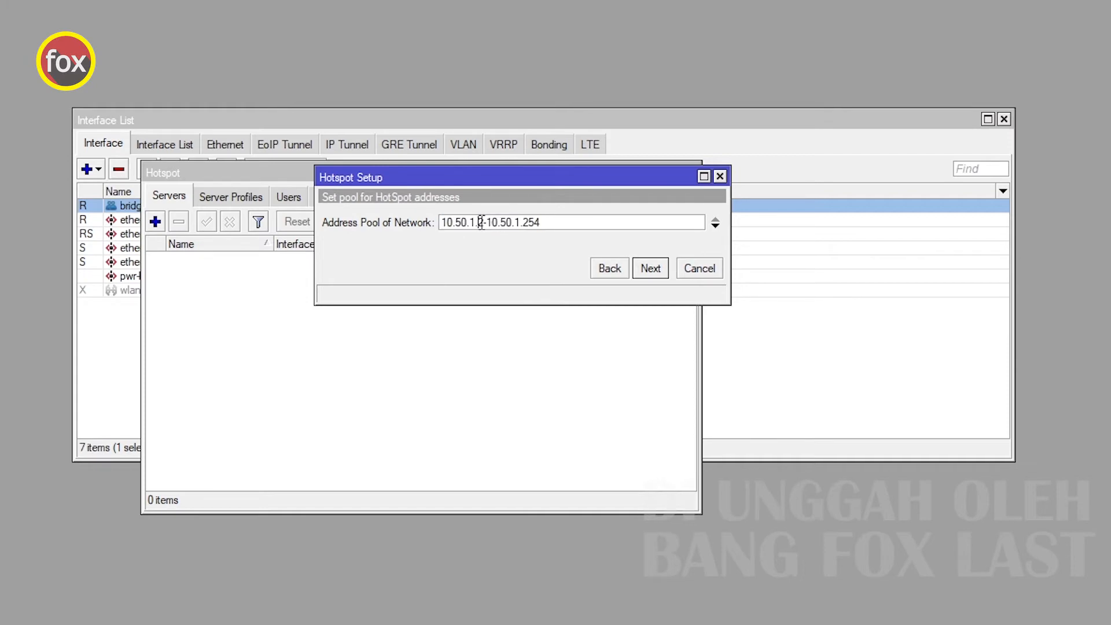
double_click(480, 222)
type("21")
left_click_drag(479, 222, 486, 220)
left_click(478, 223)
left_click_drag(548, 224, 430, 225)
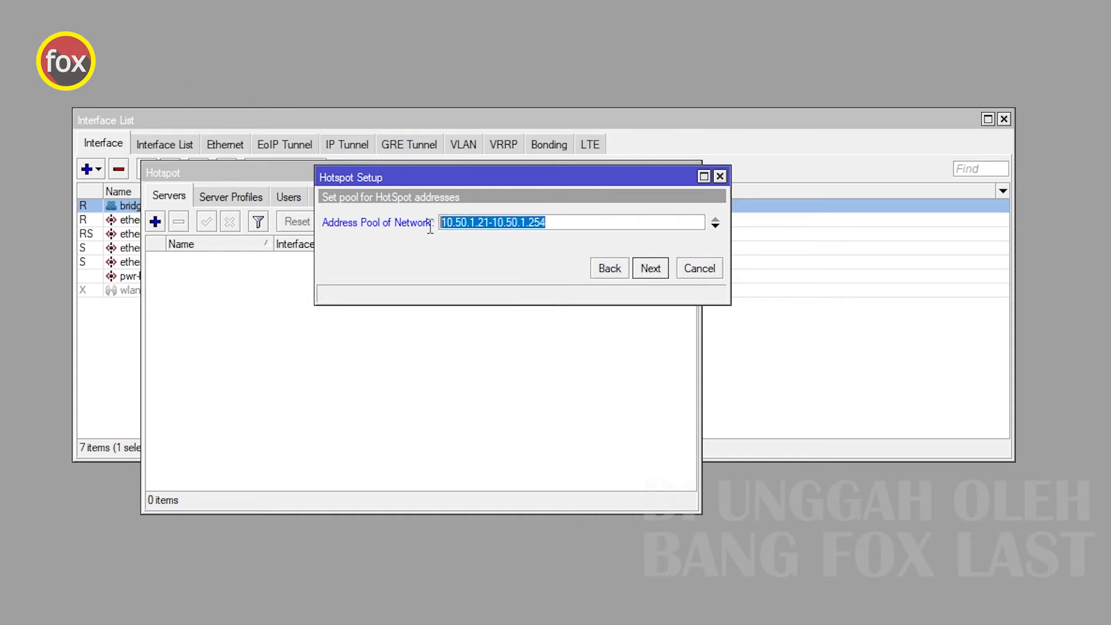
left_click(535, 225)
left_click(658, 273)
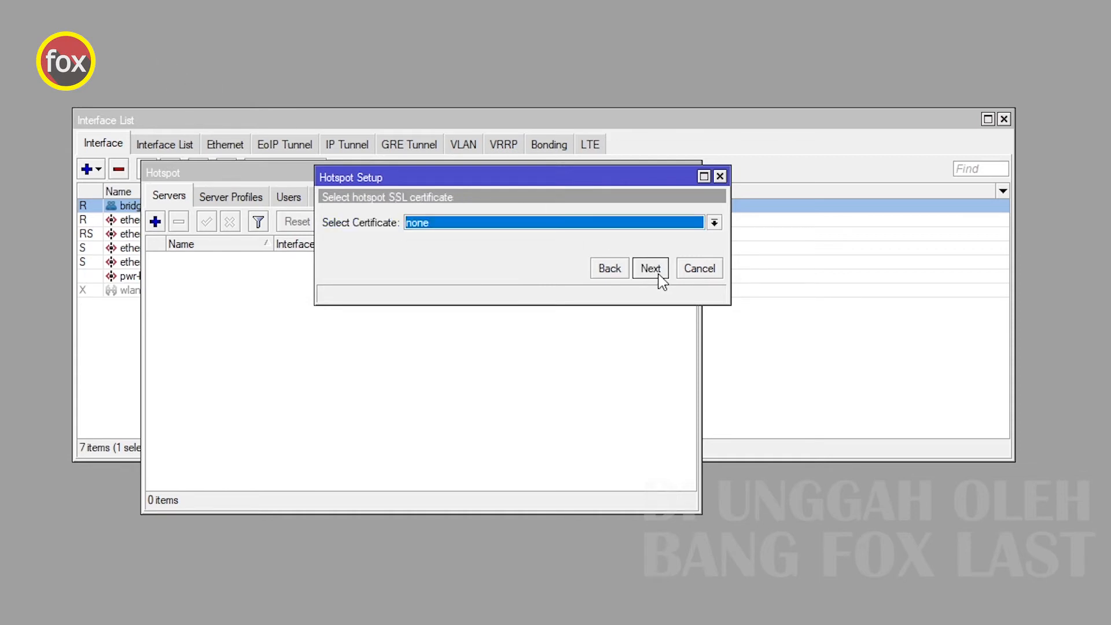
Skip the SSL certificate and SMTP server steps and set the hotspot DNS name to foxlast.com.
left_click(652, 272)
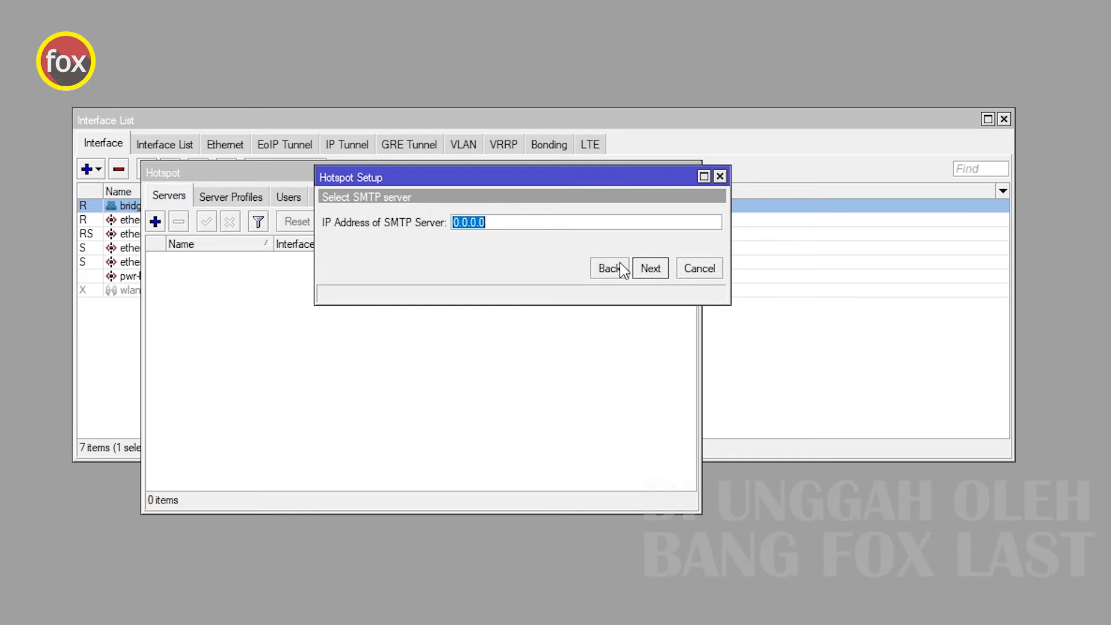
left_click(649, 270)
left_click(650, 273)
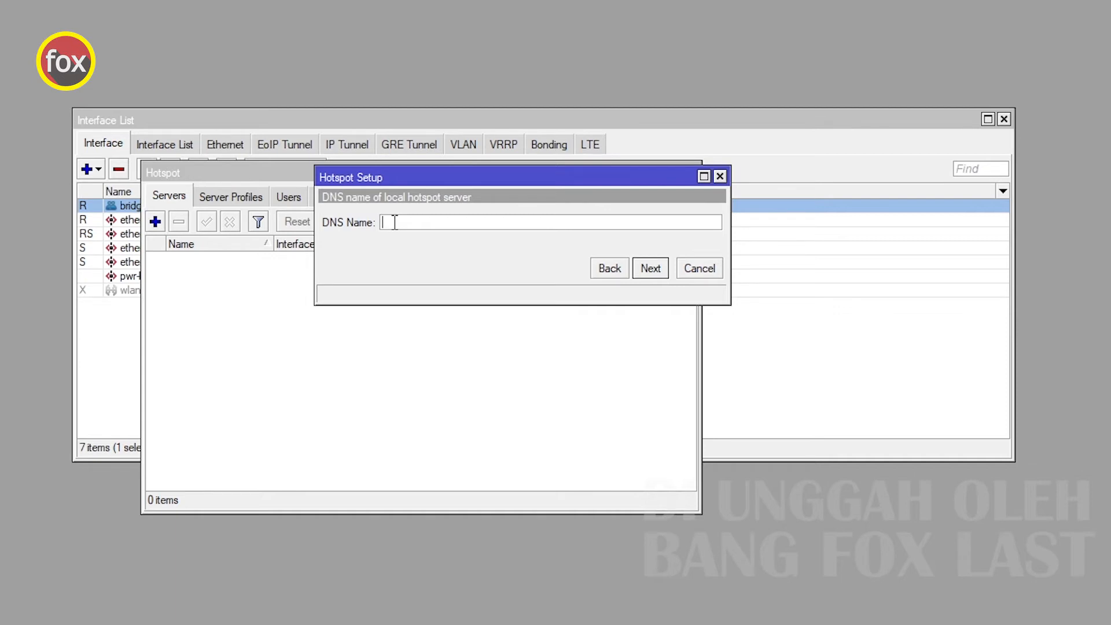
type("oxlast.com")
left_click_drag(426, 226, 361, 226)
mouse_move(443, 226)
left_mouse_down()
mouse_move(377, 226)
mouse_move(428, 224)
left_mouse_up()
left_click(442, 226)
left_click(450, 224)
left_click_drag(450, 224, 371, 230)
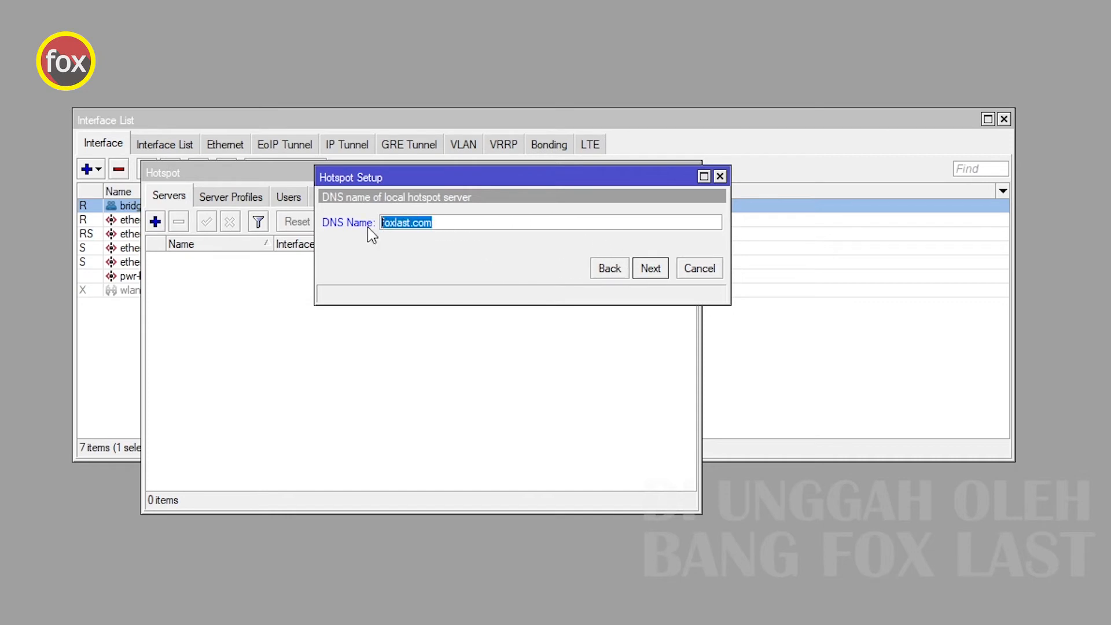
left_click(450, 224)
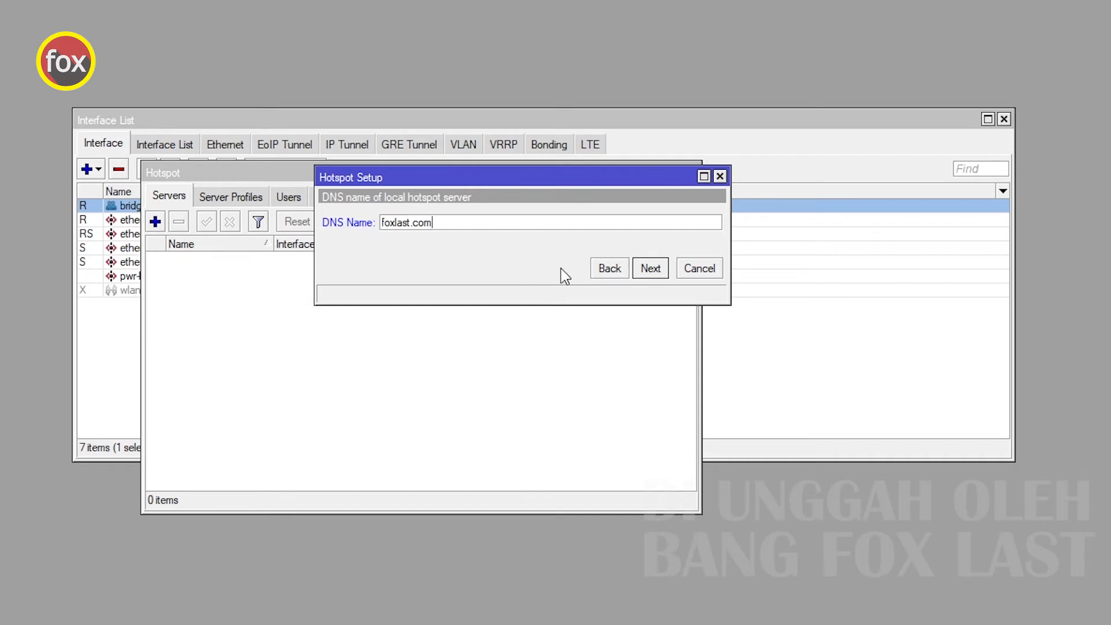
left_click(650, 269)
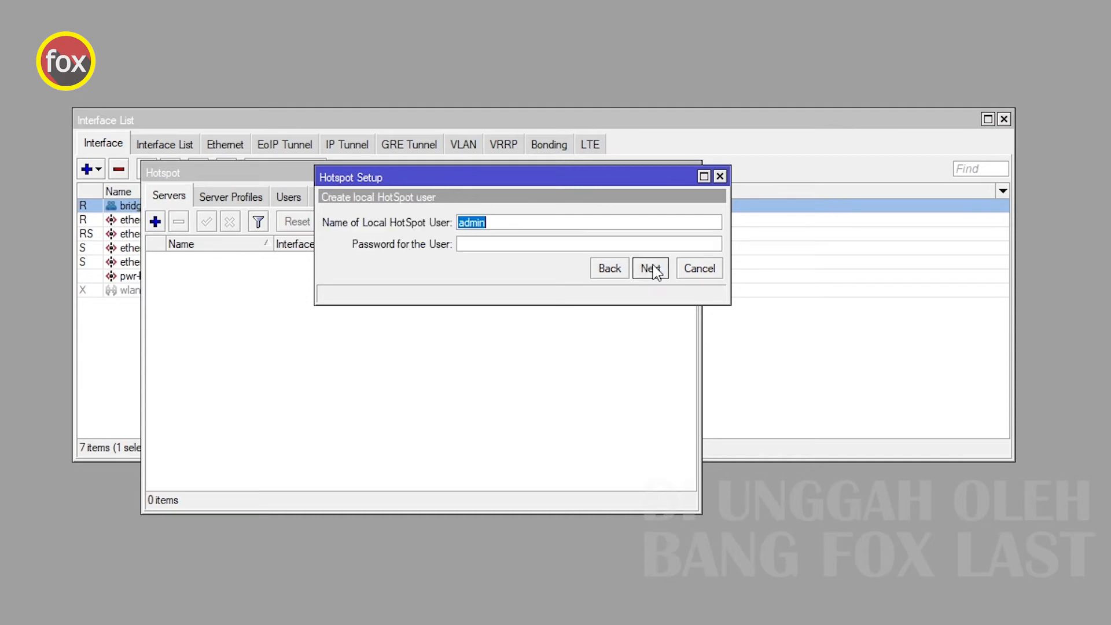
Replace the default local hotspot user with a new username, enter the user's password and finish the wizard.
left_click(497, 222)
key("BackSpace")
key("BackSpace")
key("BackSpace")
key("BackSpace")
key("BackSpace")
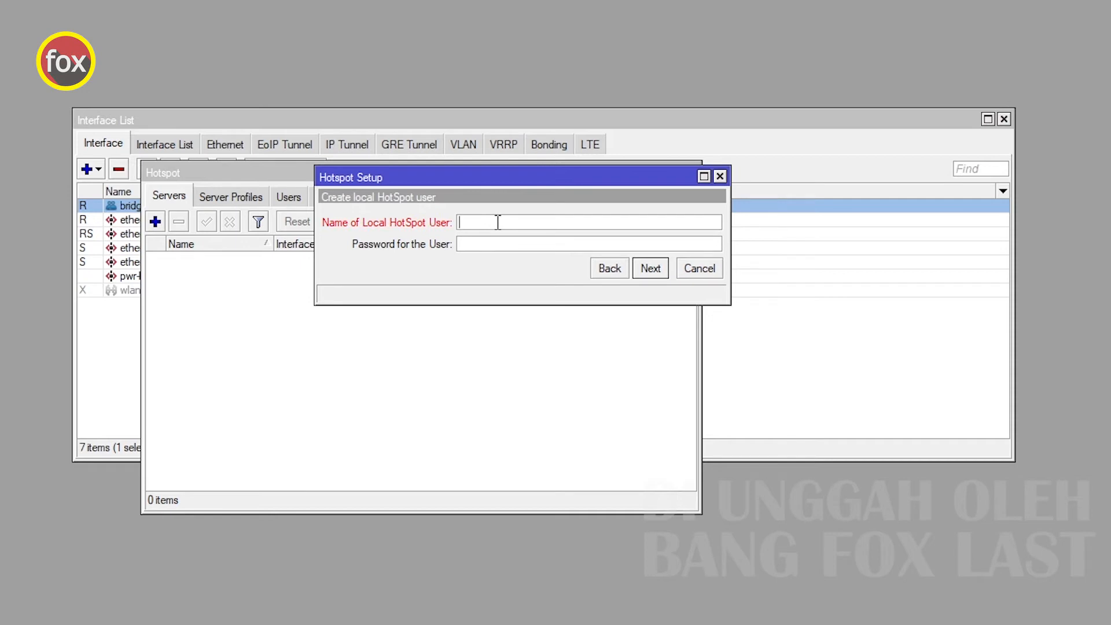
type("as")
type("12341234")
left_click(643, 271)
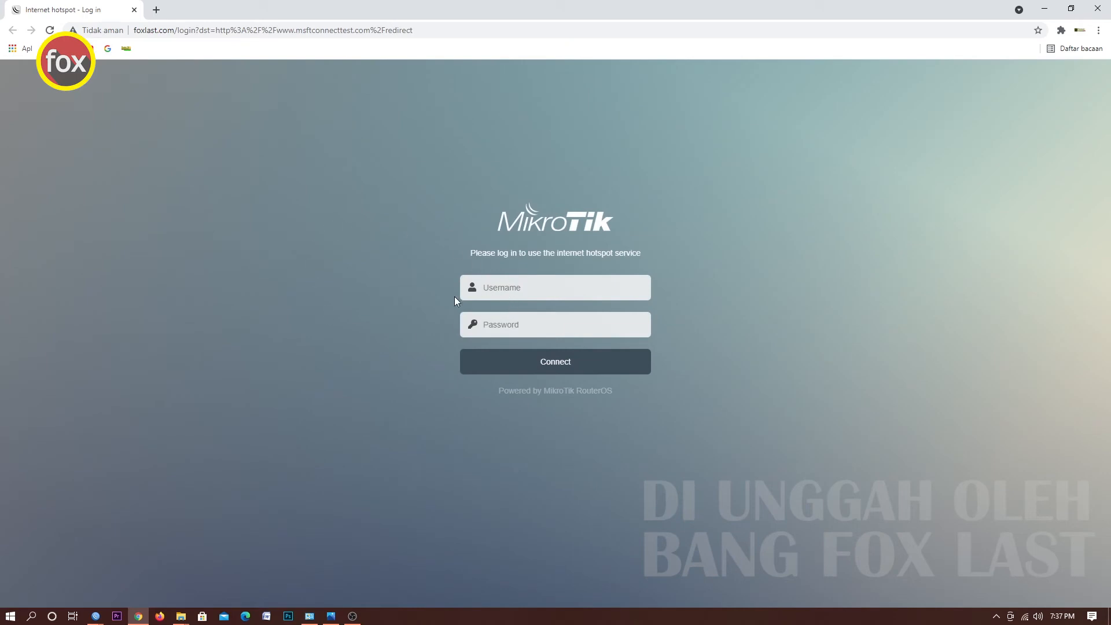
In the browser, log in on the hotspot login page with the hotspot user's username and password.
left_click(512, 289)
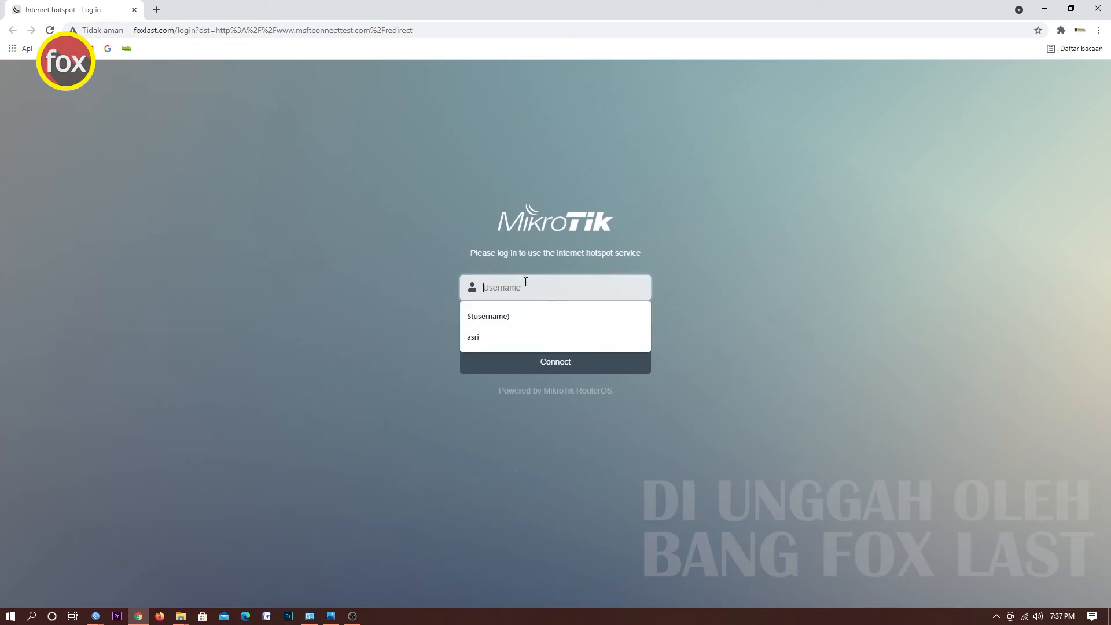
type("asri")
key("Tab")
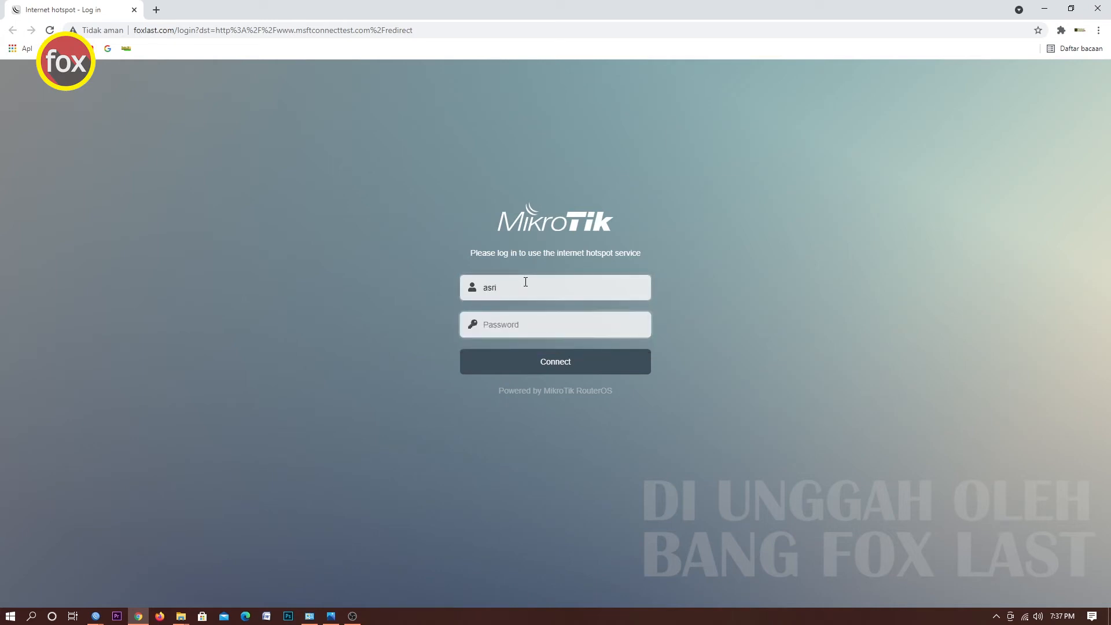
type("a")
left_click(550, 364)
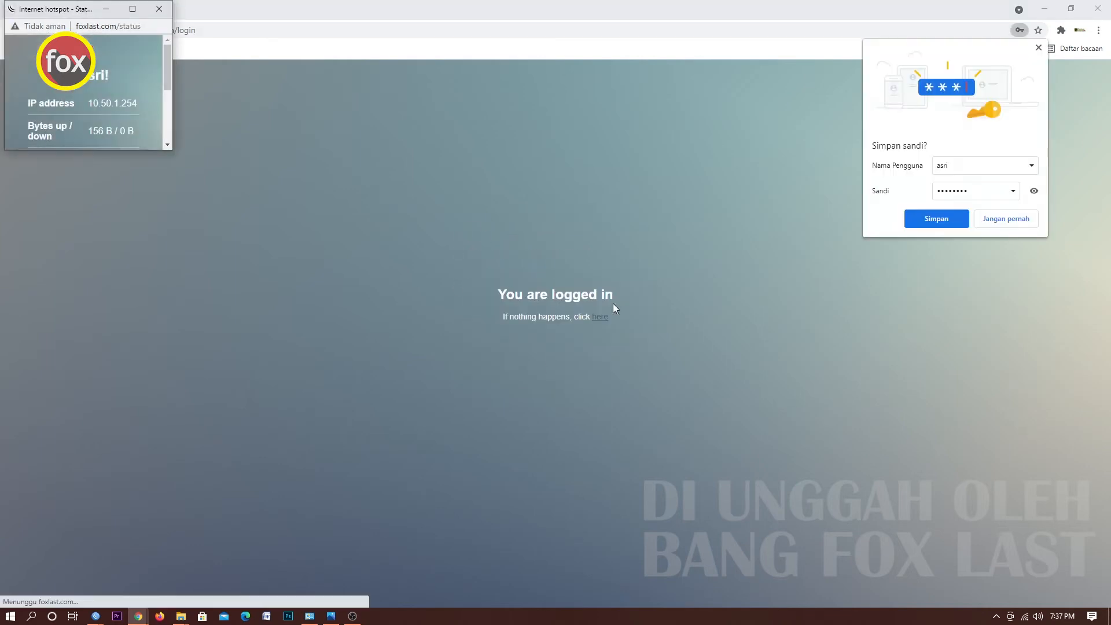
Close the hotspot status popup and dismiss the Hotspot Setup completion message in WinBox.
left_click(150, 11)
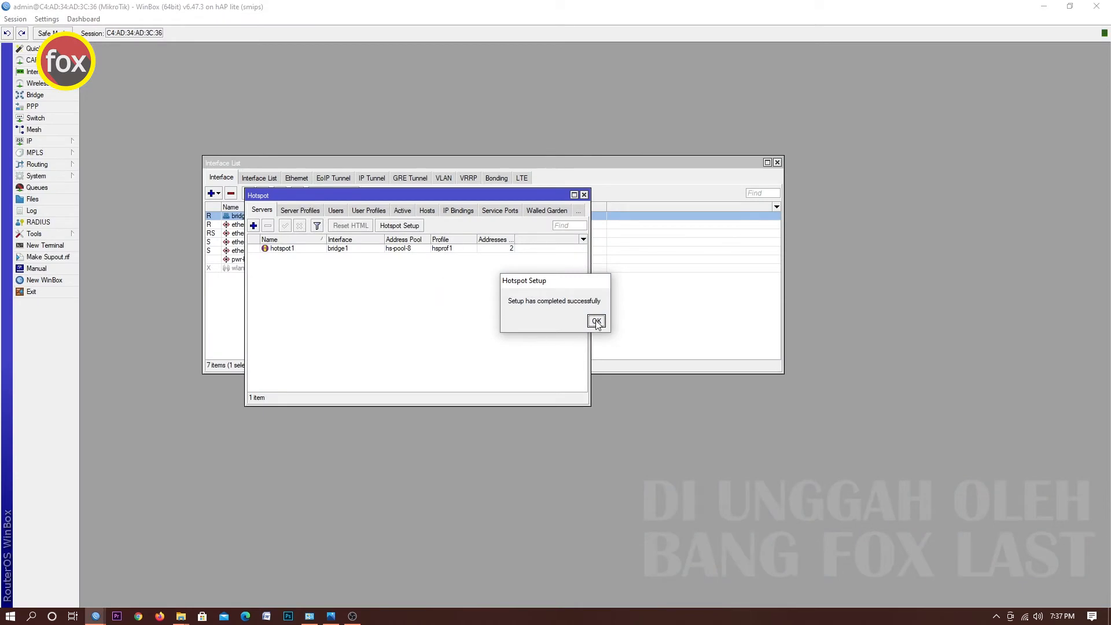
left_click(597, 321)
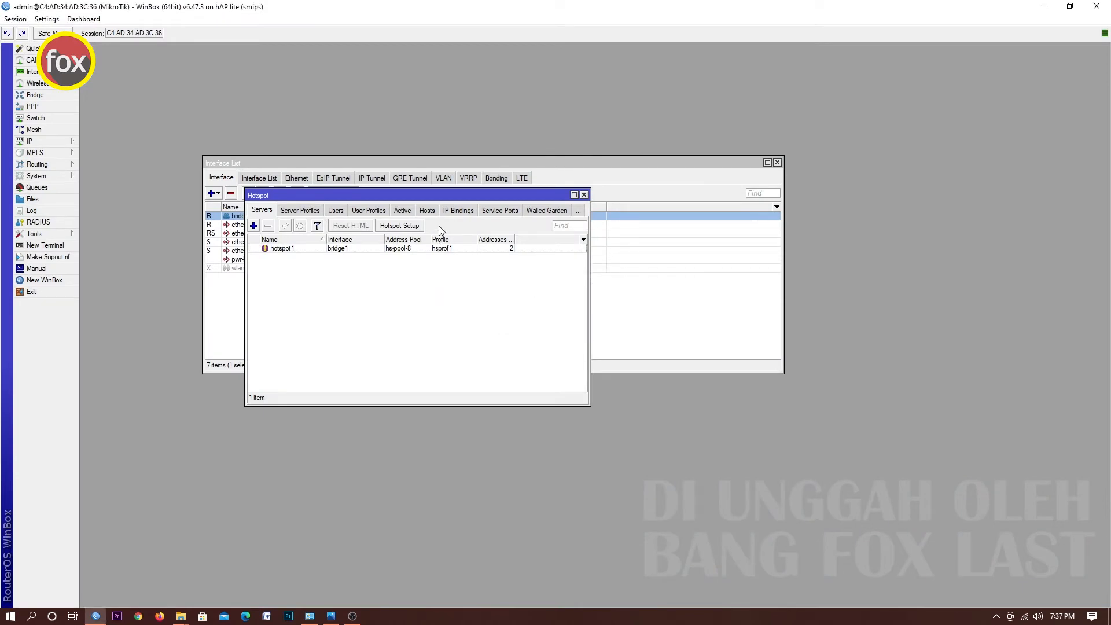
left_click_drag(405, 197, 397, 210)
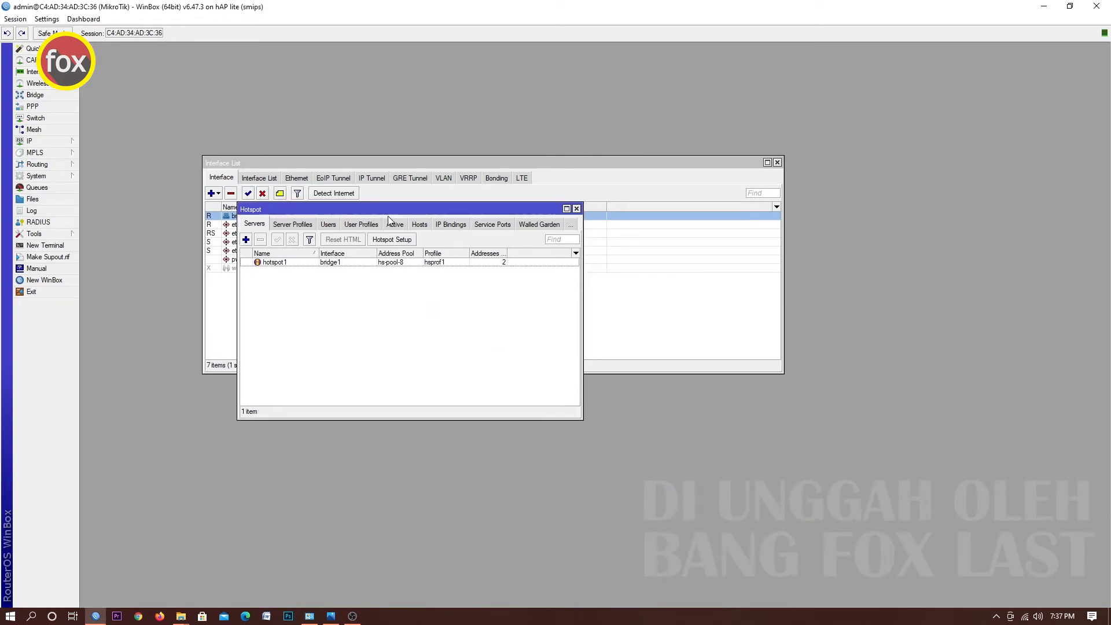
Set the hotspot1 server's addresses per MAC to 1 and save it.
double_click(276, 263)
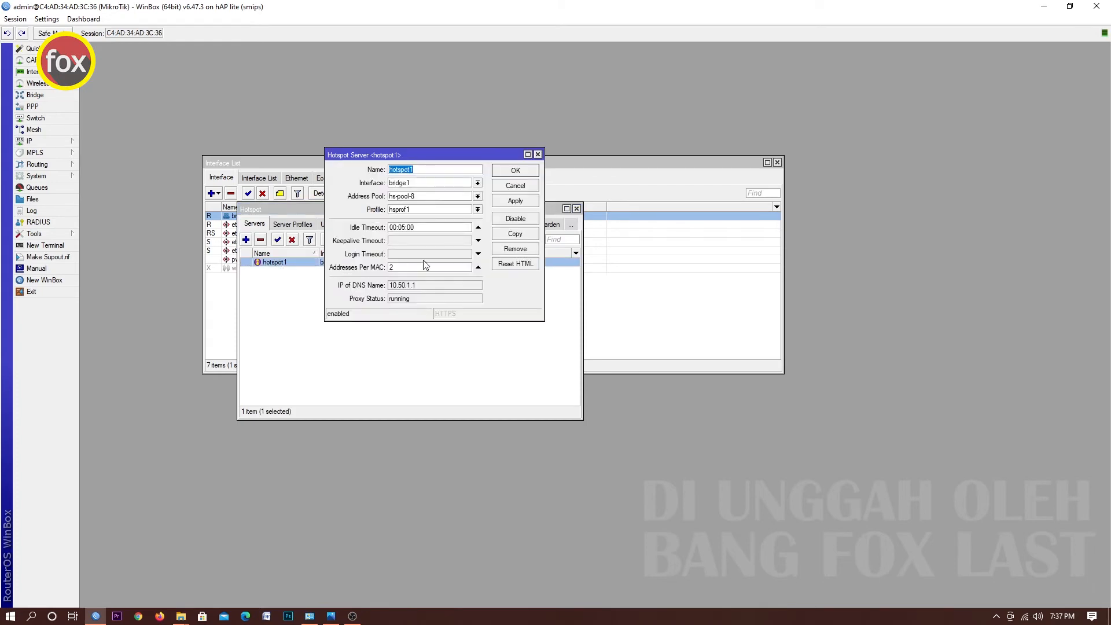
left_click_drag(399, 267, 389, 268)
type("1")
left_click(515, 170)
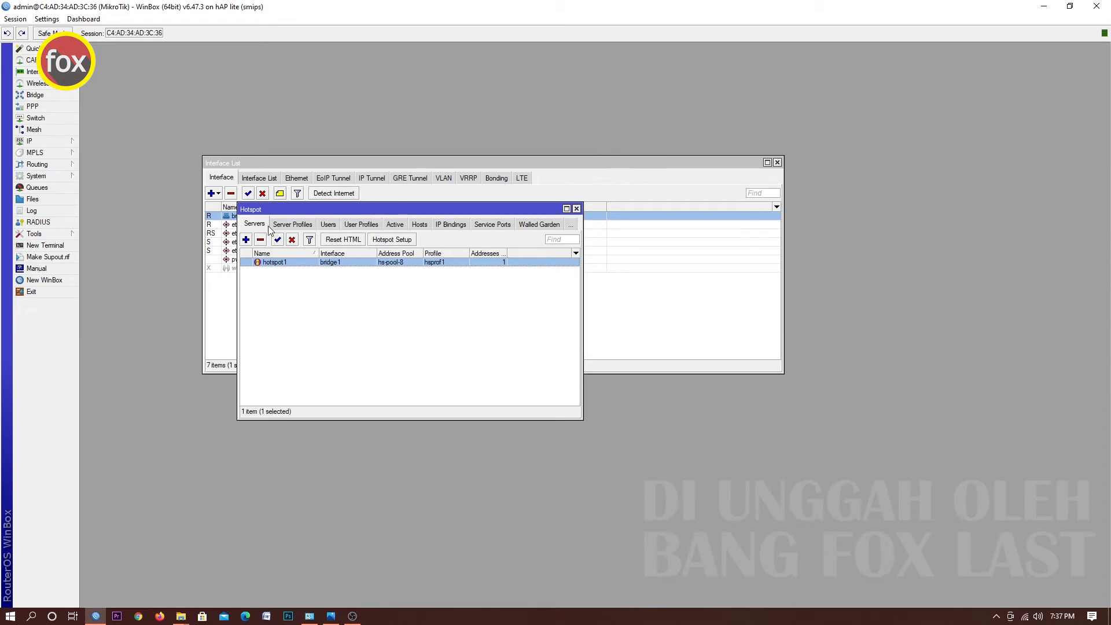
In the hsprof1 server profile's login options, enable HTTP PAP and disable Cookie login, then save.
left_click(288, 227)
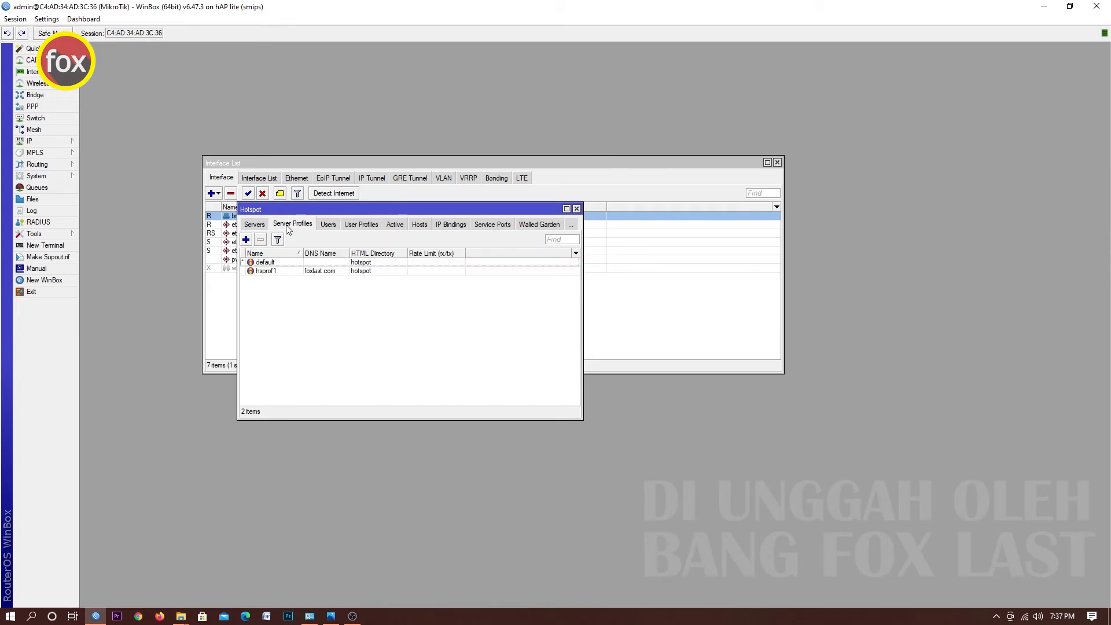
double_click(276, 274)
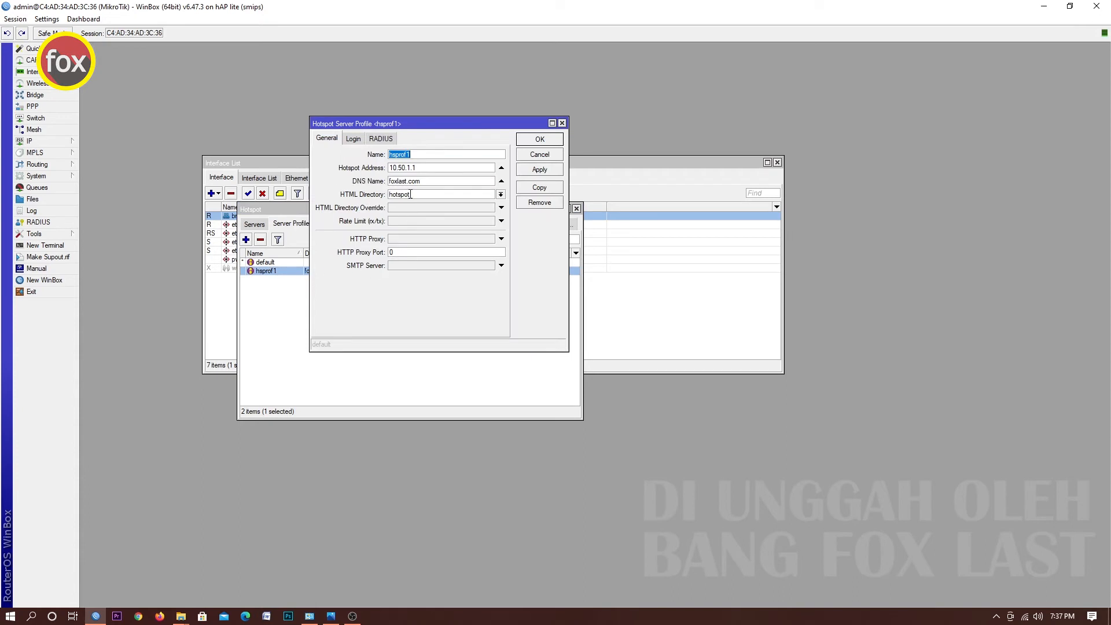
left_click(355, 140)
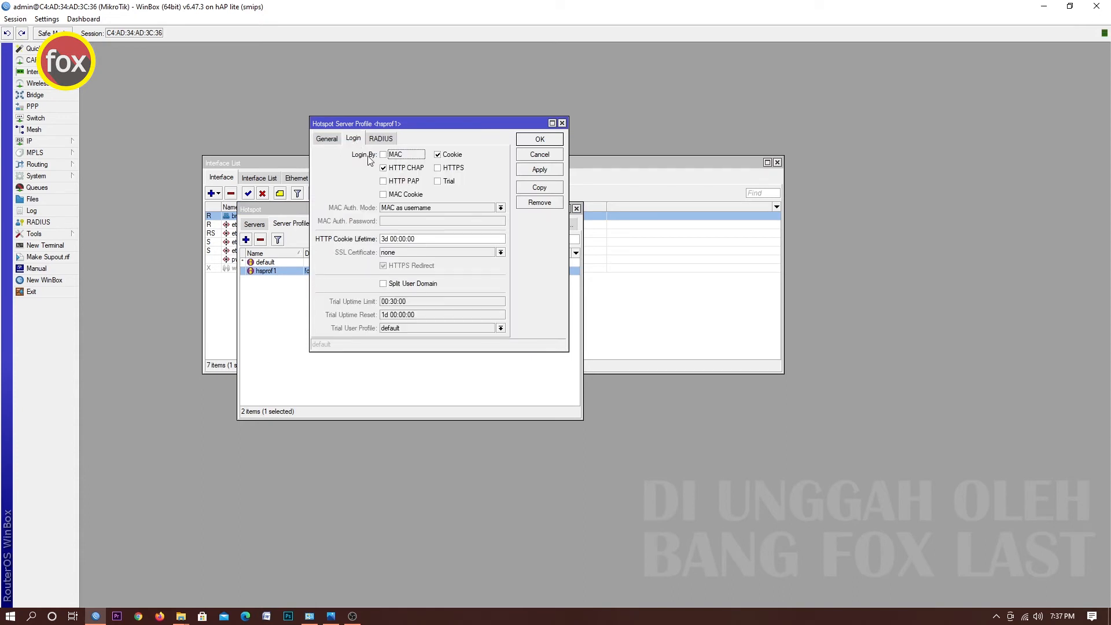
left_click(384, 183)
left_click(445, 158)
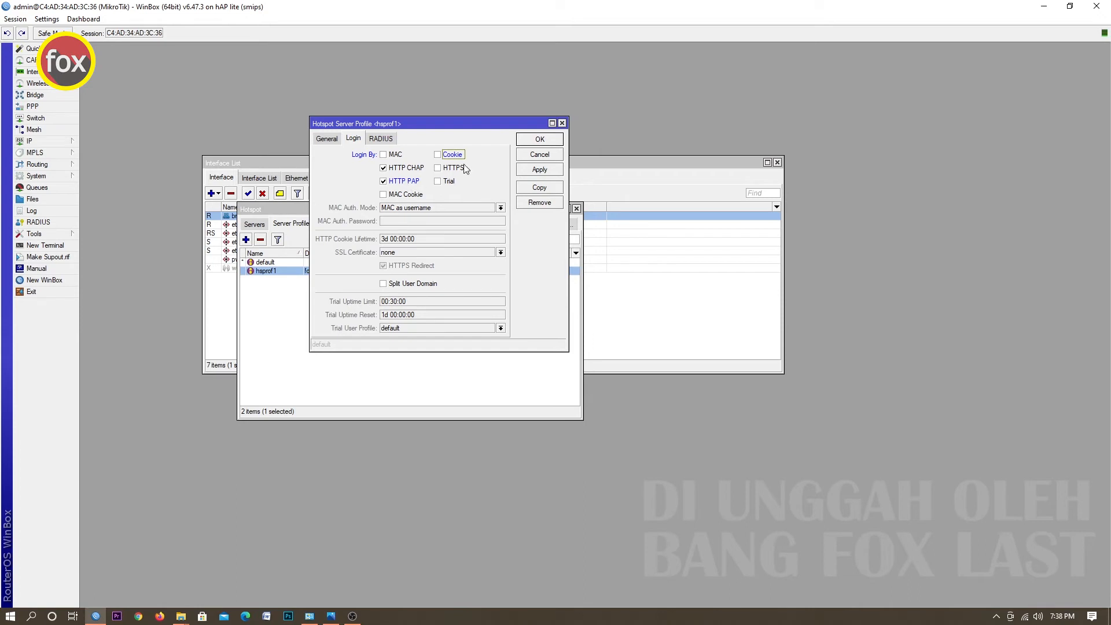
left_click(539, 140)
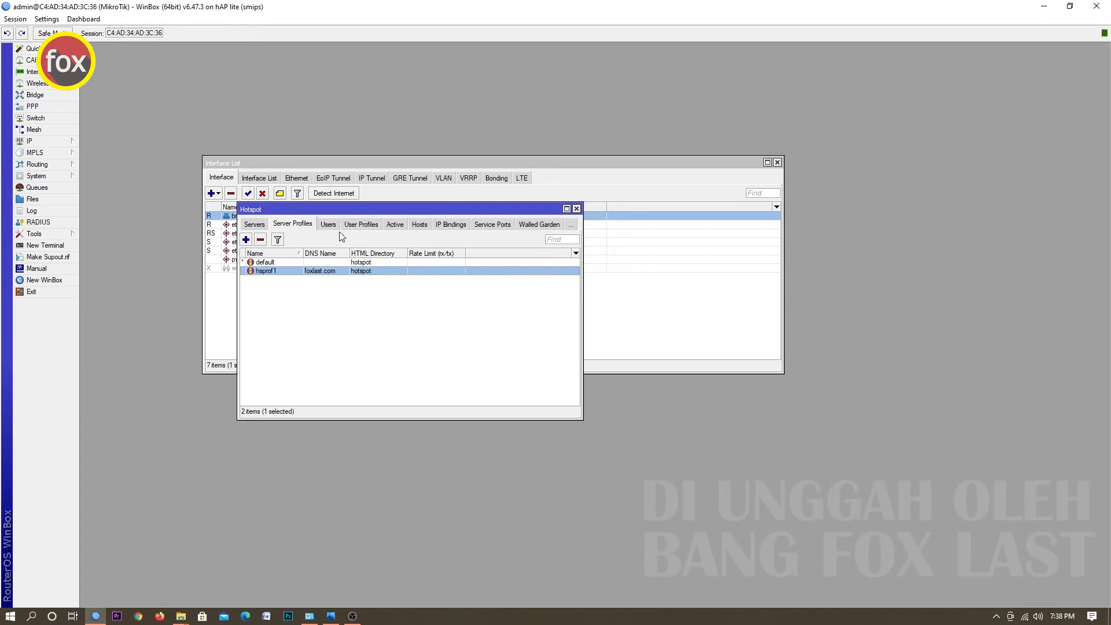
Examine the hotspot users list and the active hotspot sessions.
left_click(334, 227)
left_click(314, 280)
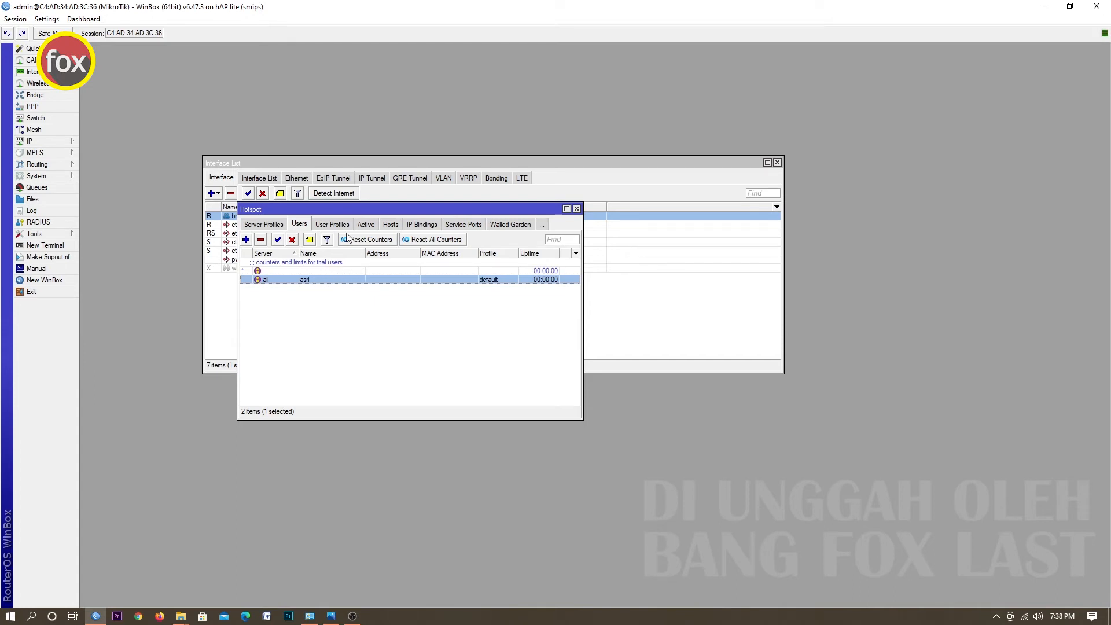
left_click(366, 227)
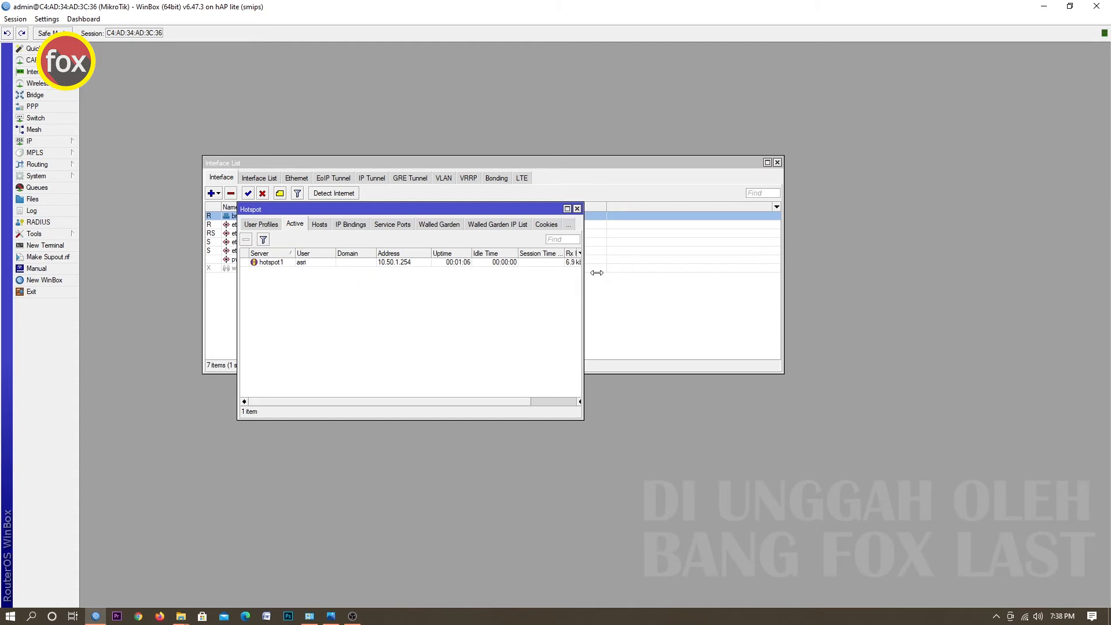
left_click_drag(582, 274, 668, 278)
left_click(408, 263)
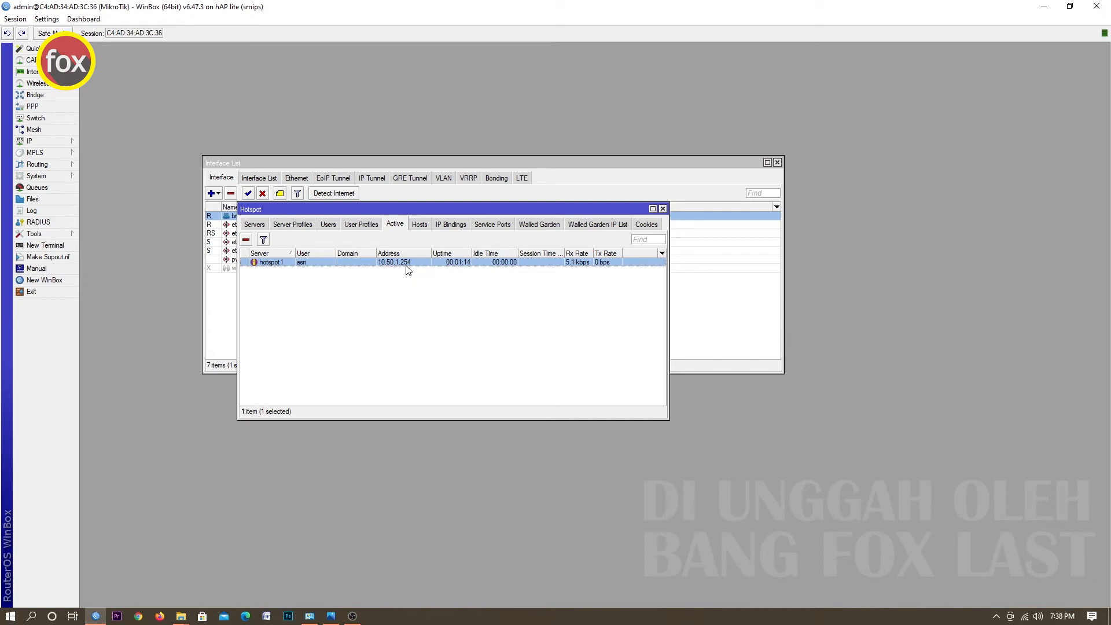
Check the PC's Ethernet connection details for the address assigned by the hotspot network.
left_click(1026, 618)
left_click(993, 553)
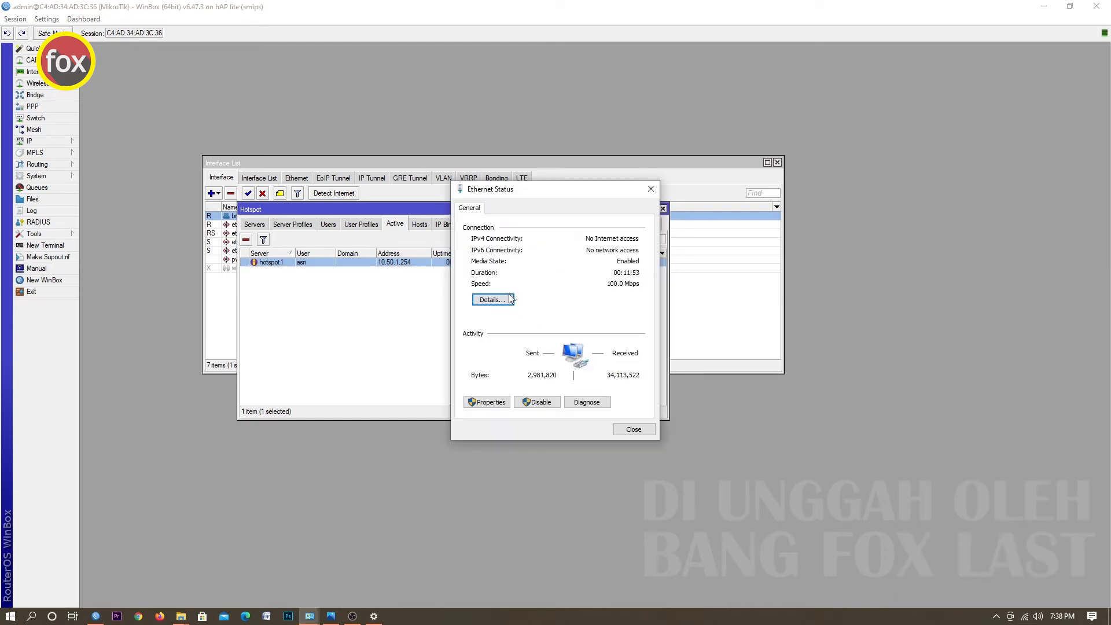
left_click(493, 299)
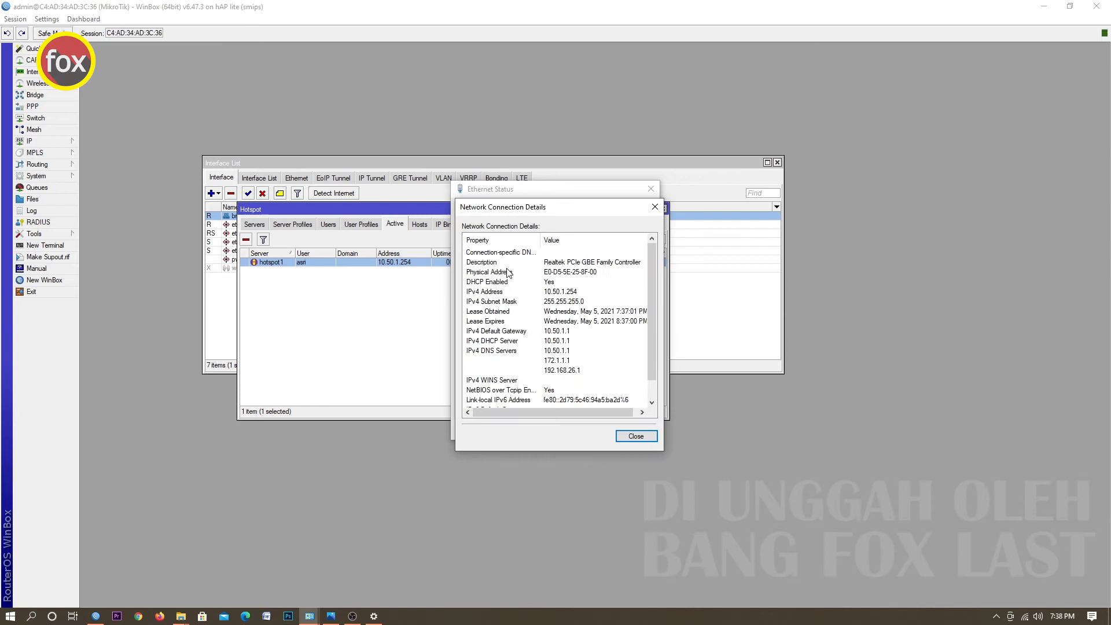
left_click(572, 292)
left_click_drag(534, 209, 513, 236)
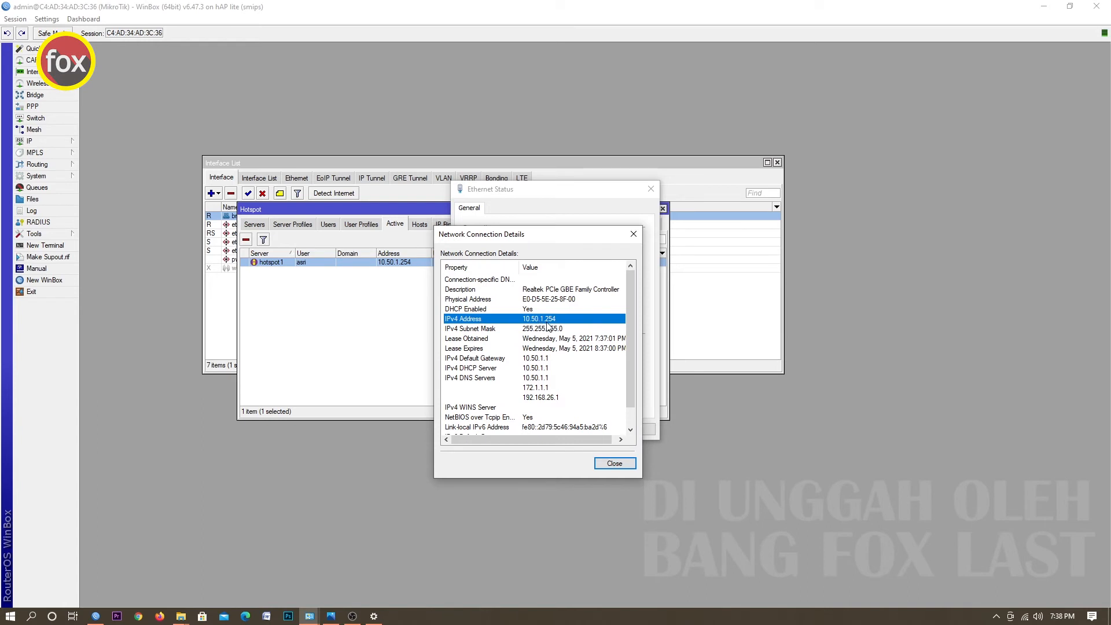
left_click(615, 463)
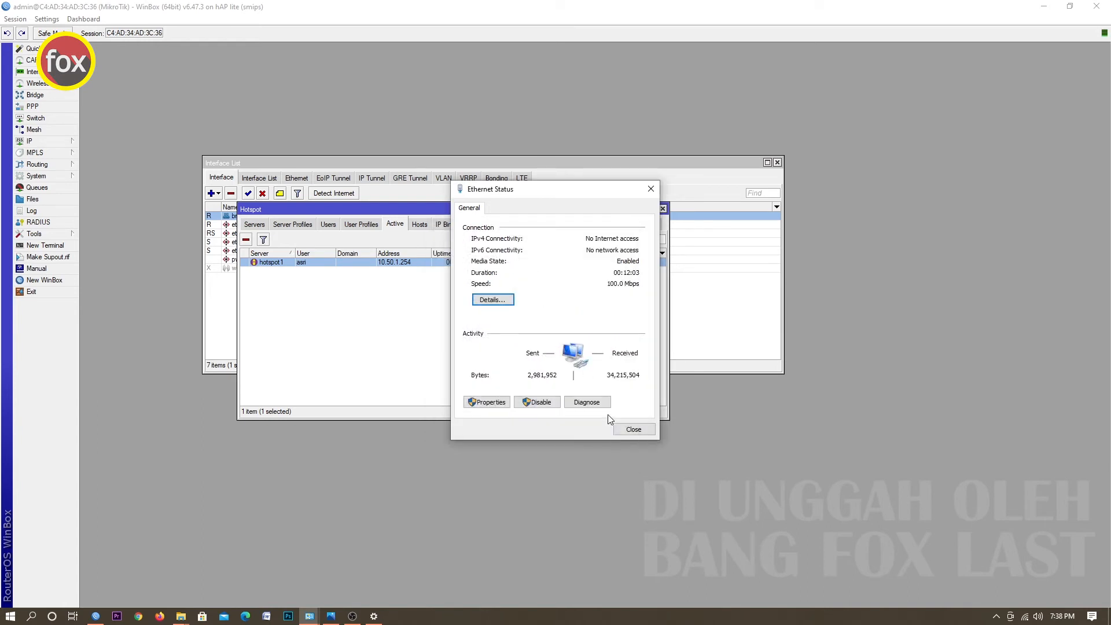
left_click(633, 429)
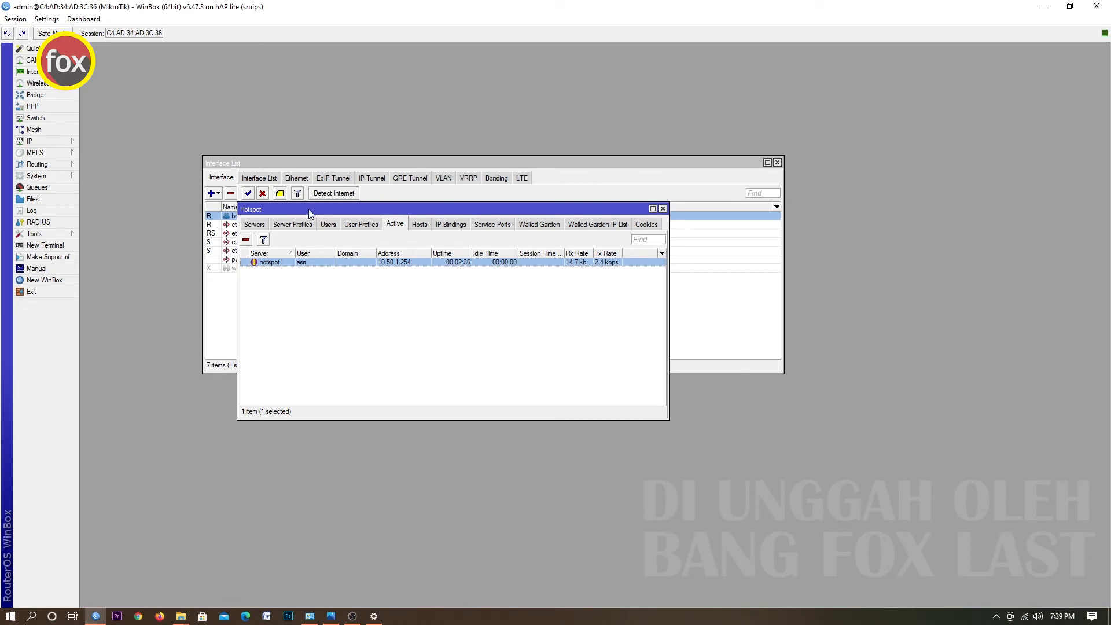
Browse the hotspot user profiles and users, then close the Hotspot and Interface List windows.
left_click_drag(291, 215, 331, 218)
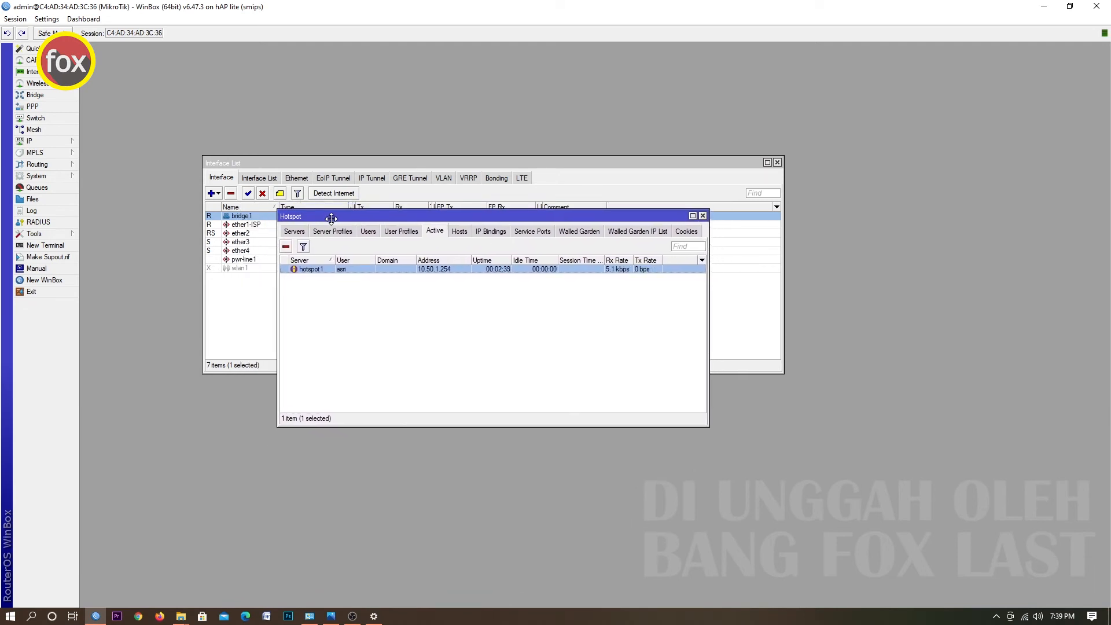
left_click(413, 235)
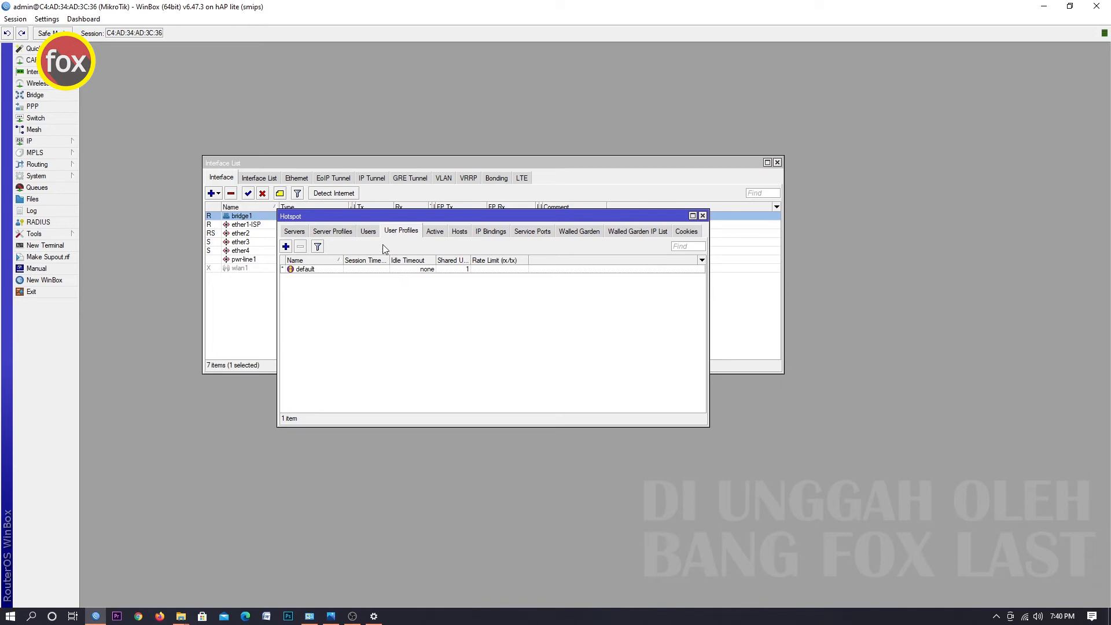
left_click(369, 232)
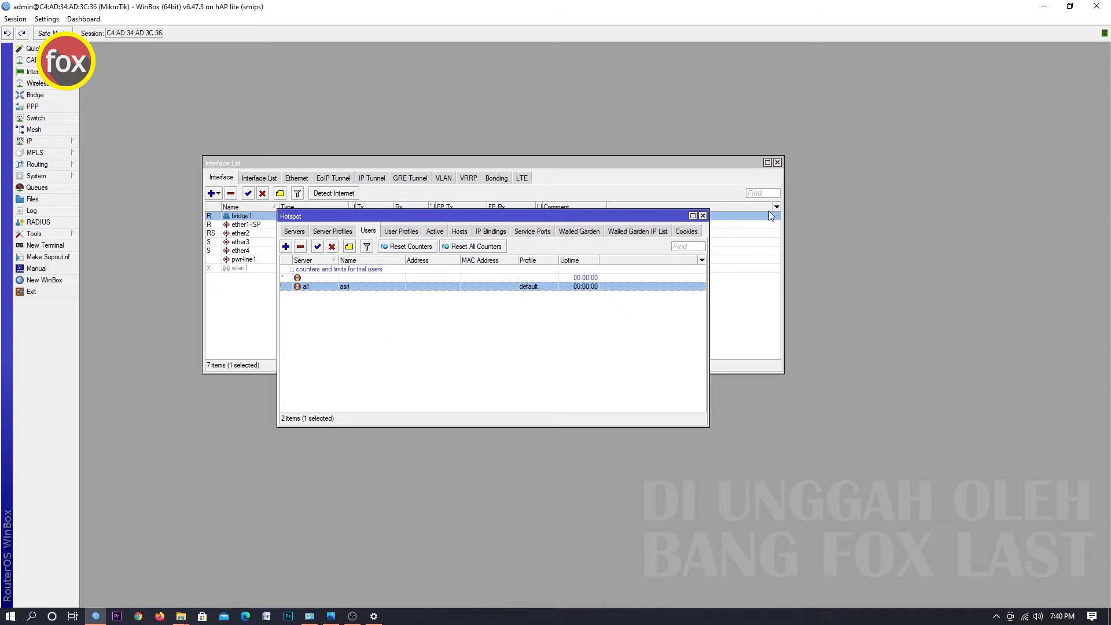
left_click(702, 216)
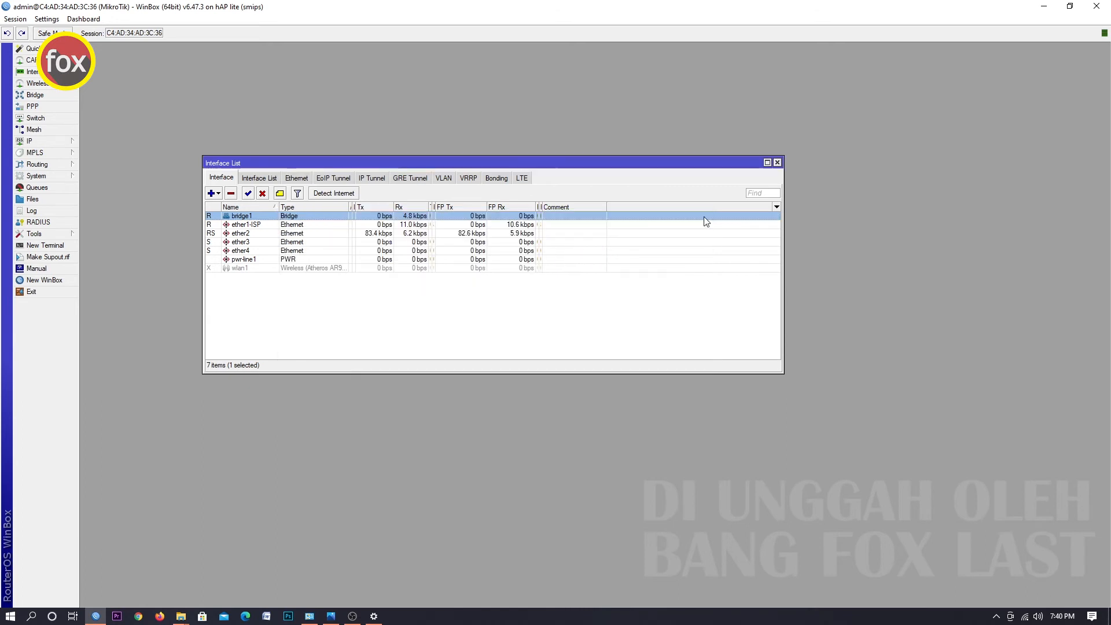
left_click(777, 162)
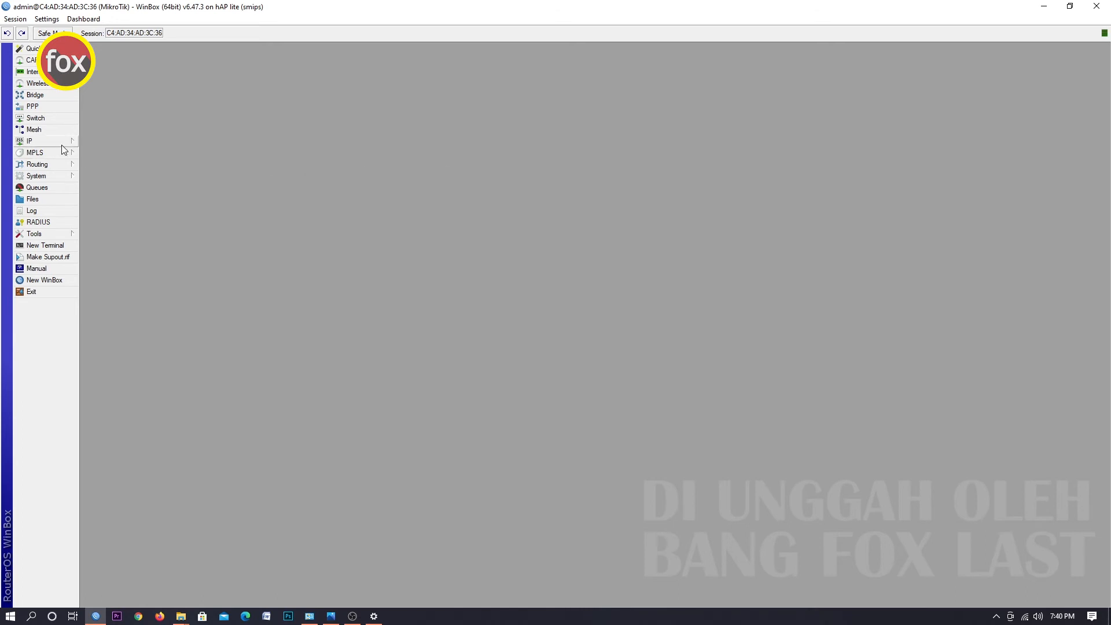
Set the router clock's time zone name to Asia/Makassar and apply it.
left_click(66, 176)
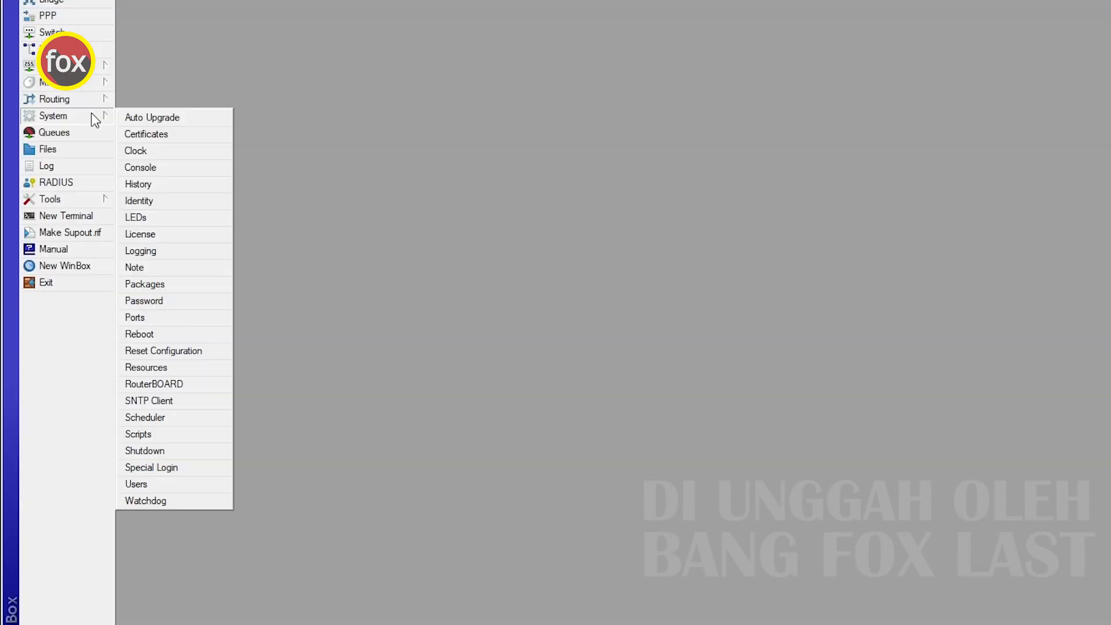
left_click(145, 149)
left_click_drag(388, 182, 299, 221)
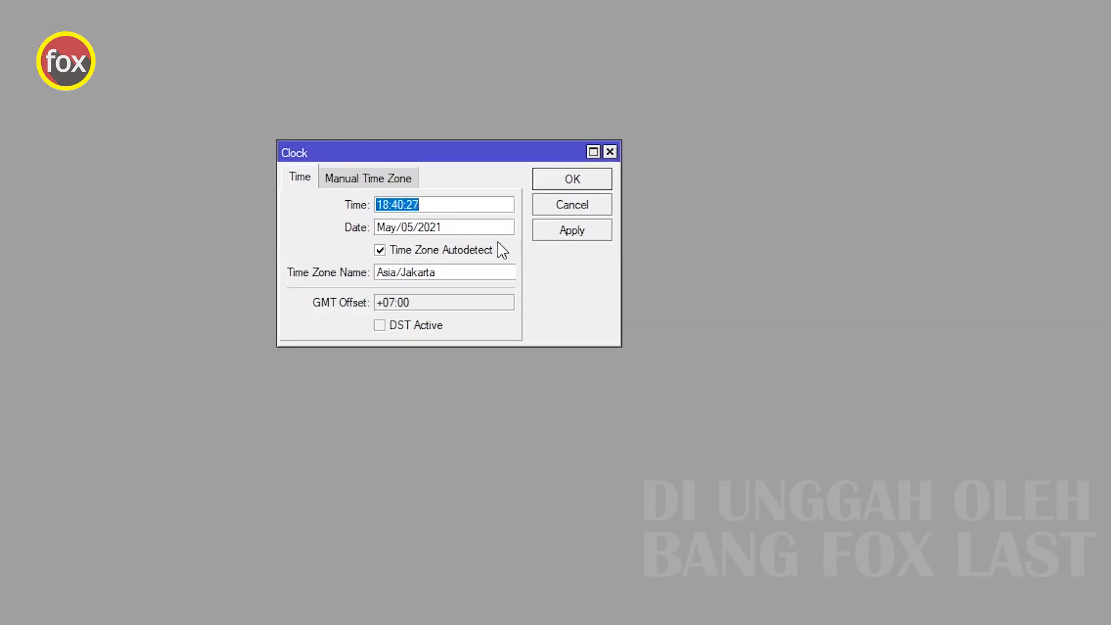
left_click(404, 274)
left_click_drag(405, 277, 466, 273)
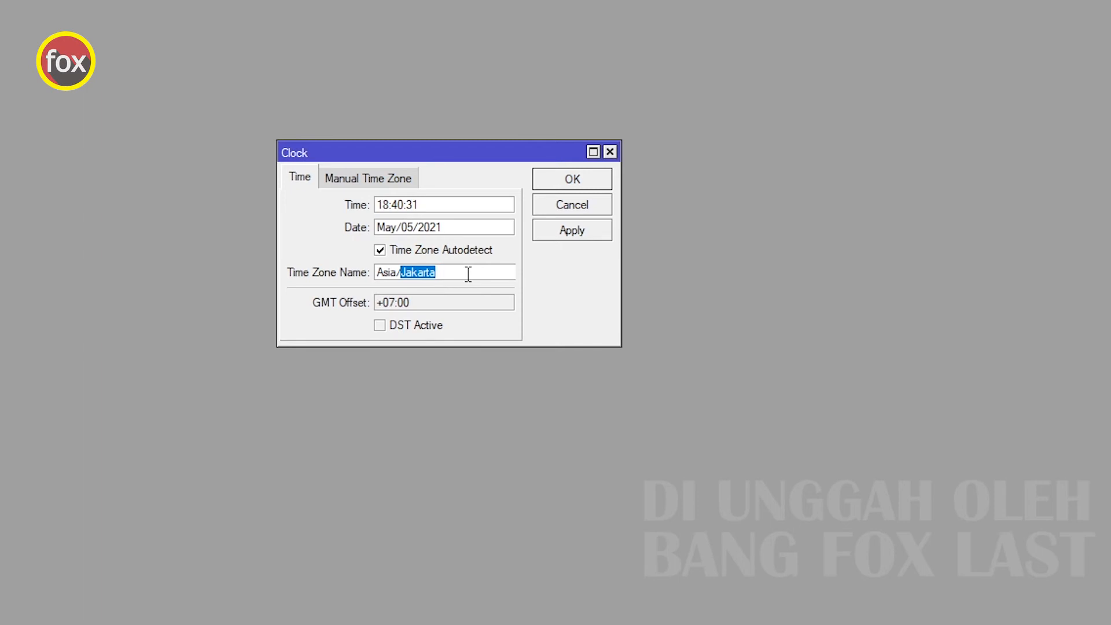
type("Makassar")
left_click(572, 231)
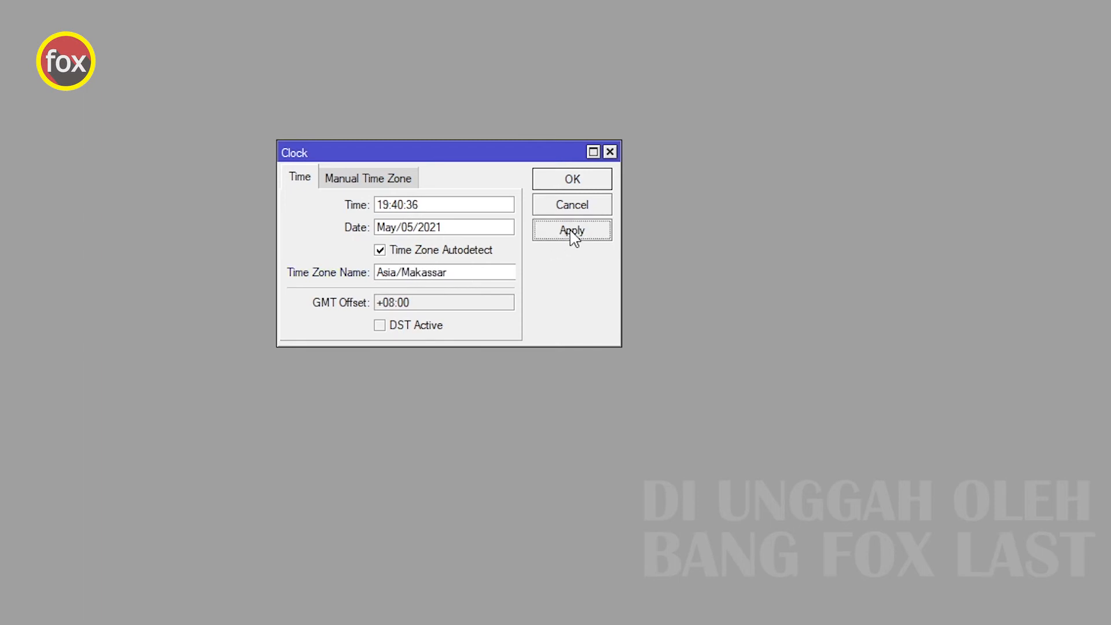
double_click(403, 304)
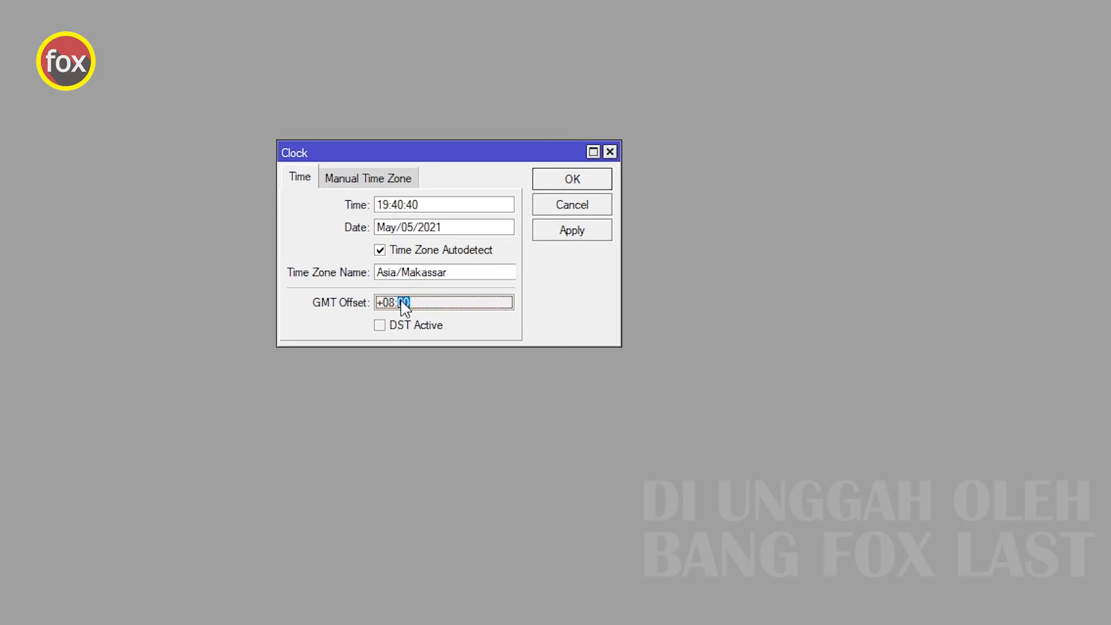
left_click_drag(404, 303, 379, 303)
left_click(578, 186)
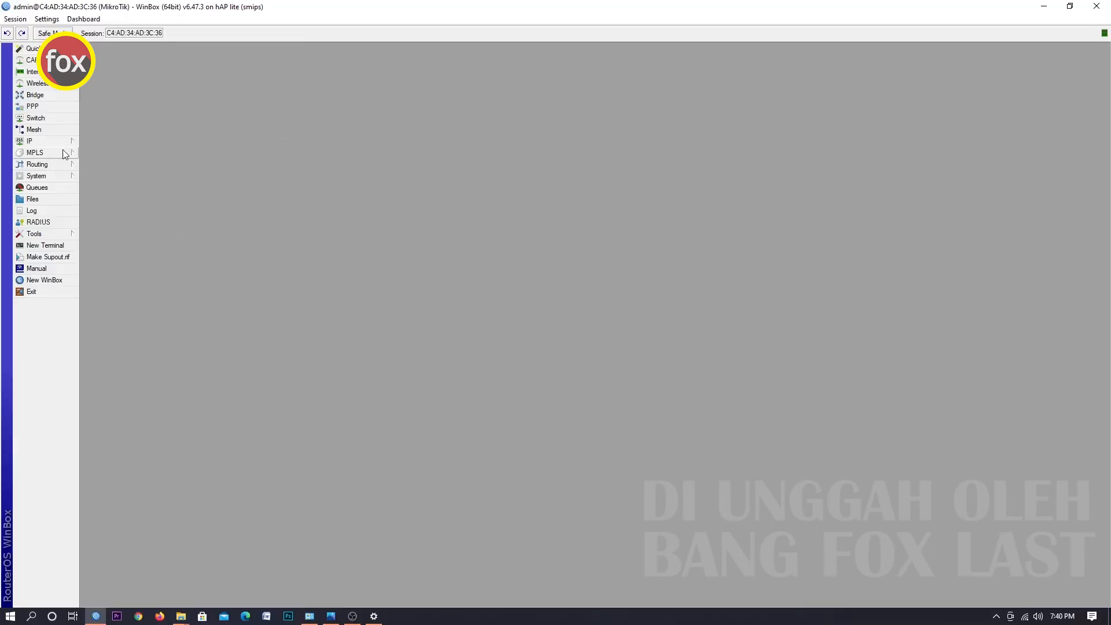
Add uptime and date indicators to the WinBox status bar.
right_click(338, 32)
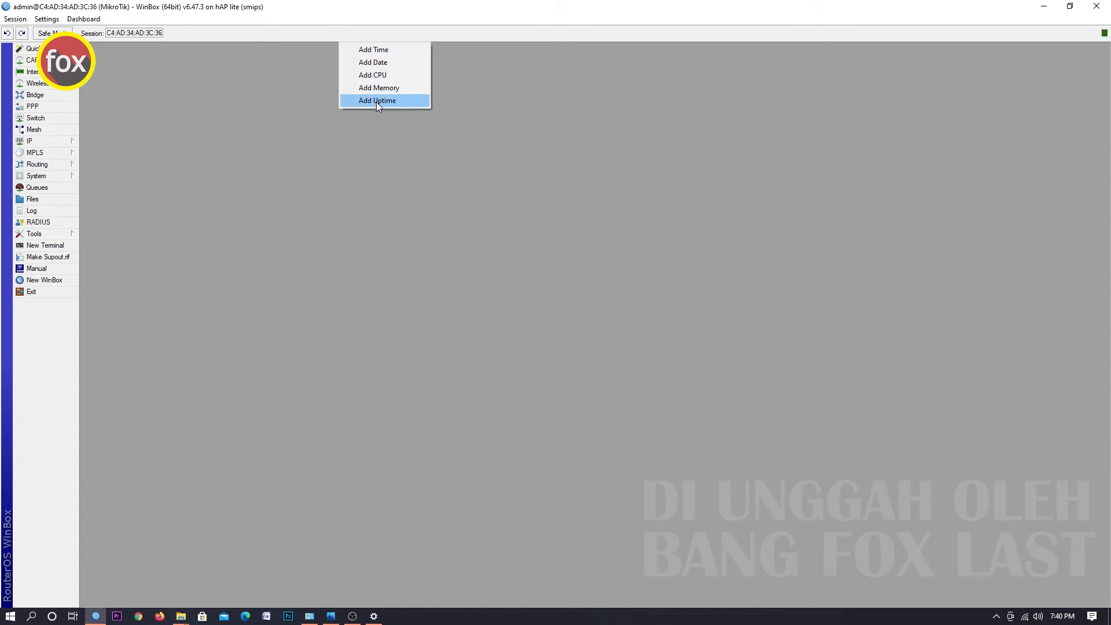
left_click(376, 100)
right_click(359, 33)
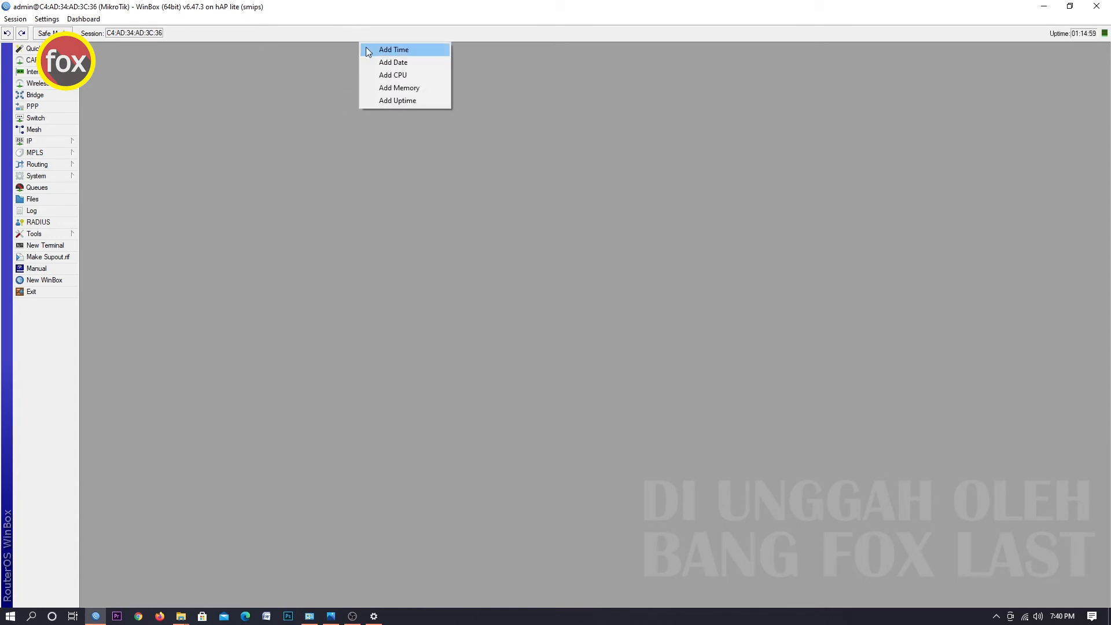
left_click(395, 64)
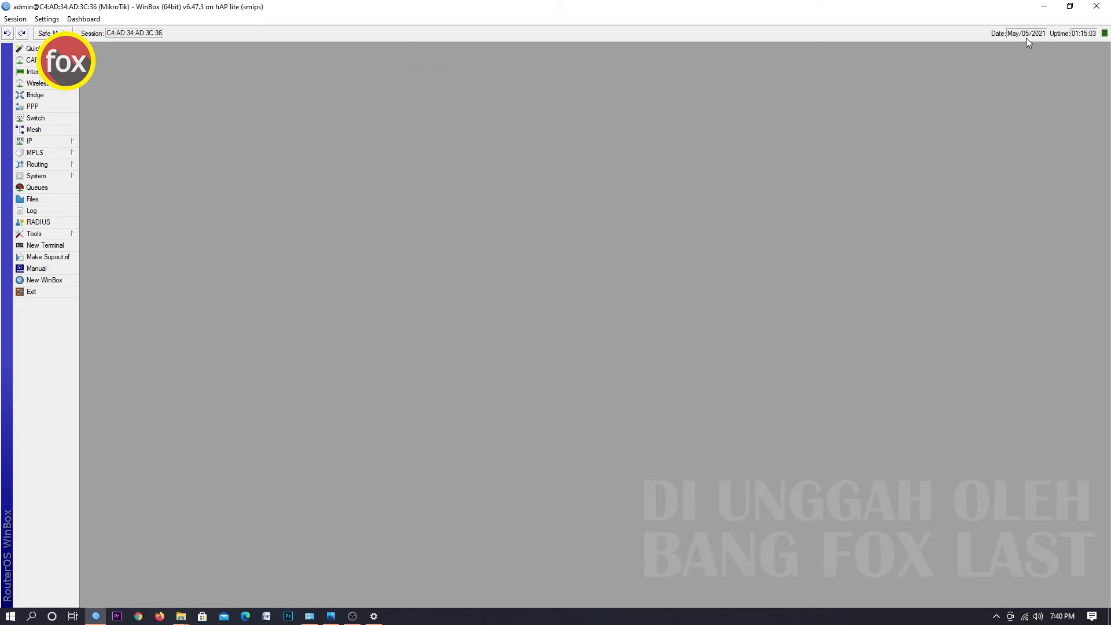
Open the SNTP Client settings and enable the client.
left_click(46, 176)
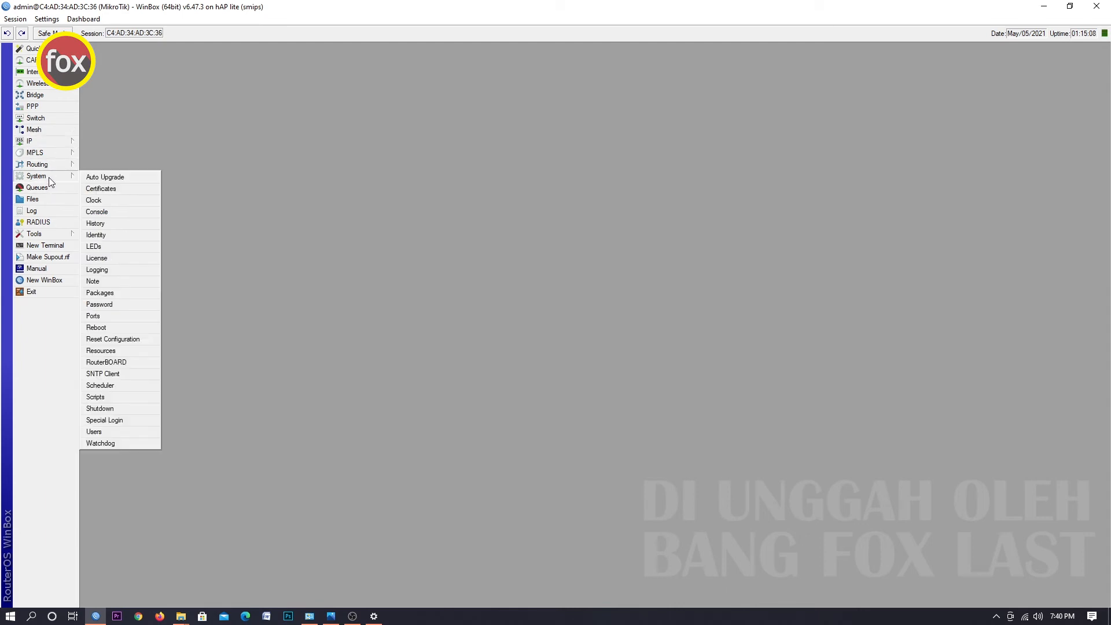
left_click(122, 377)
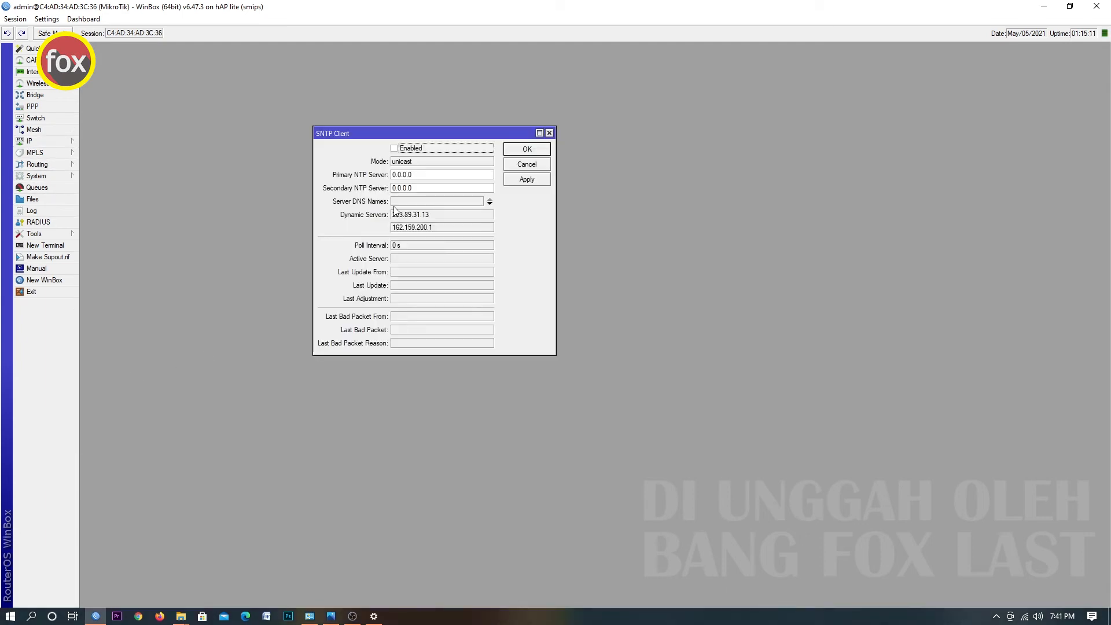
left_click(395, 150)
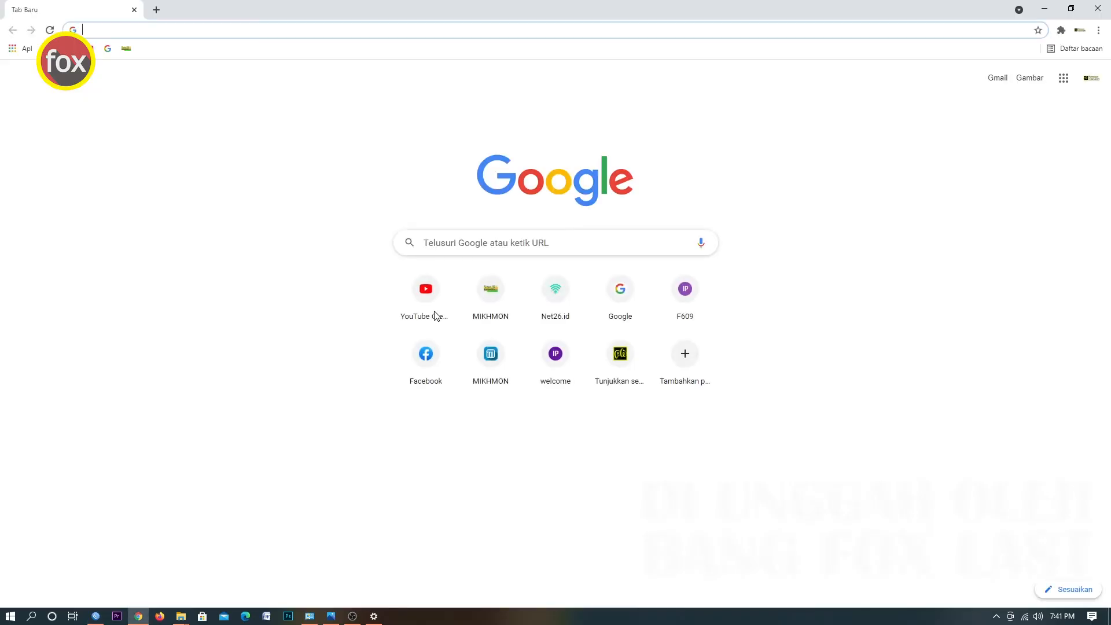
In the browser, open the Indonesian NTP pool zone page, copy the 0.id.pool.ntp.org server address and return to WinBox.
type("s")
key("Down")
key("Down")
key("Down")
key("Return")
left_click(144, 184)
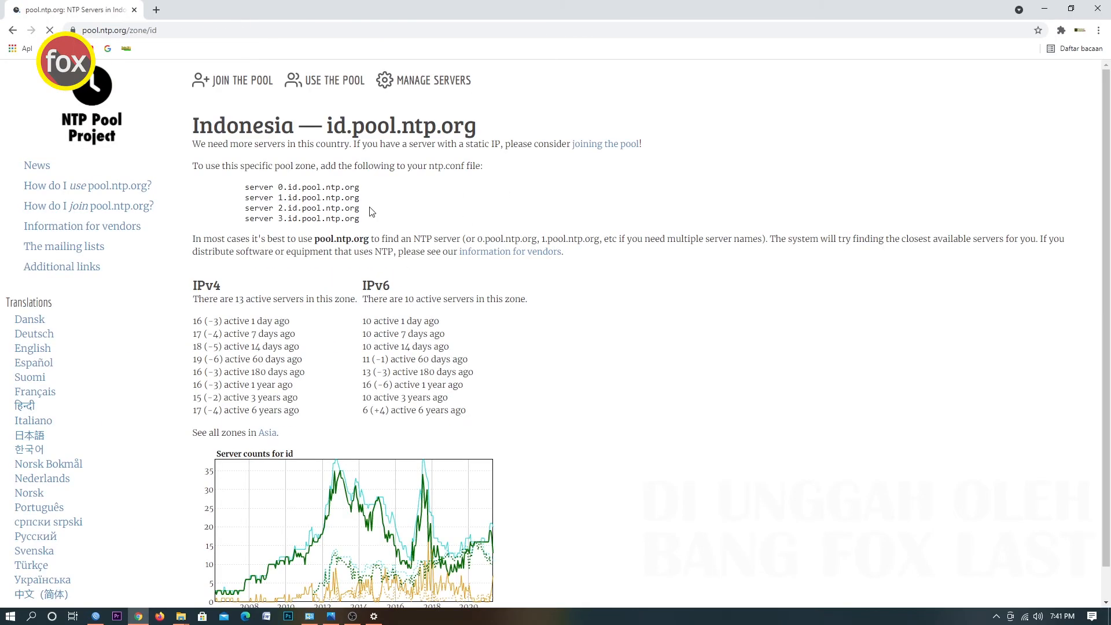
left_click_drag(279, 187, 366, 193)
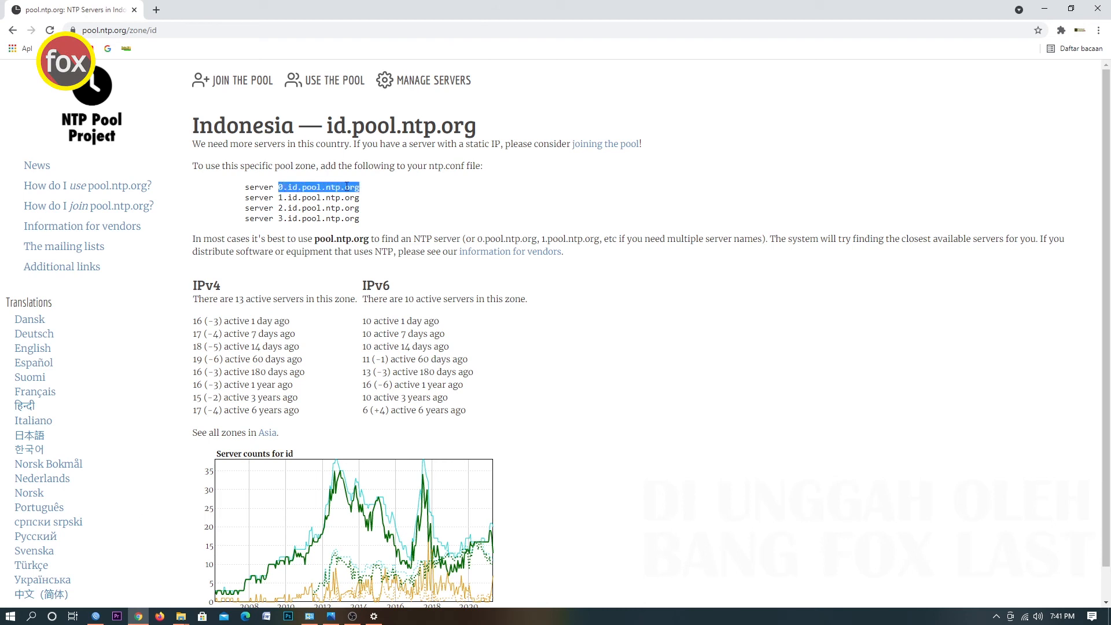
right_click(346, 187)
left_click(373, 194)
left_click(95, 616)
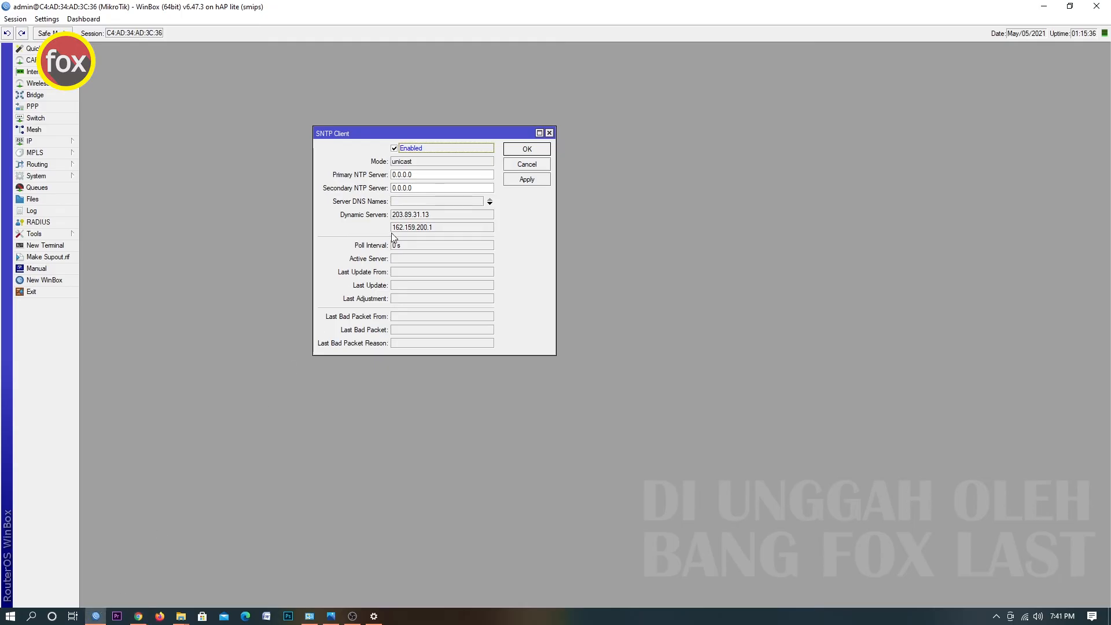
Set the primary NTP server to 0.id.pool.ntp.org and the secondary to 1.id.pool.ntp.org, apply, and close the SNTP Client settings.
left_click_drag(420, 175, 391, 176)
right_click(393, 176)
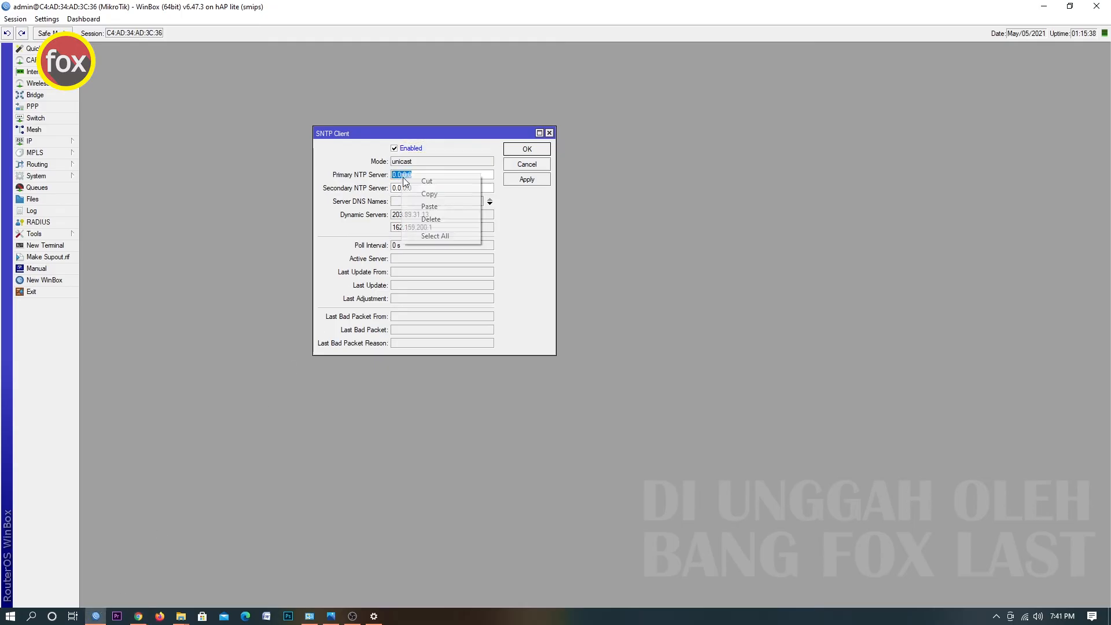
left_click(428, 208)
left_click_drag(413, 189, 383, 189)
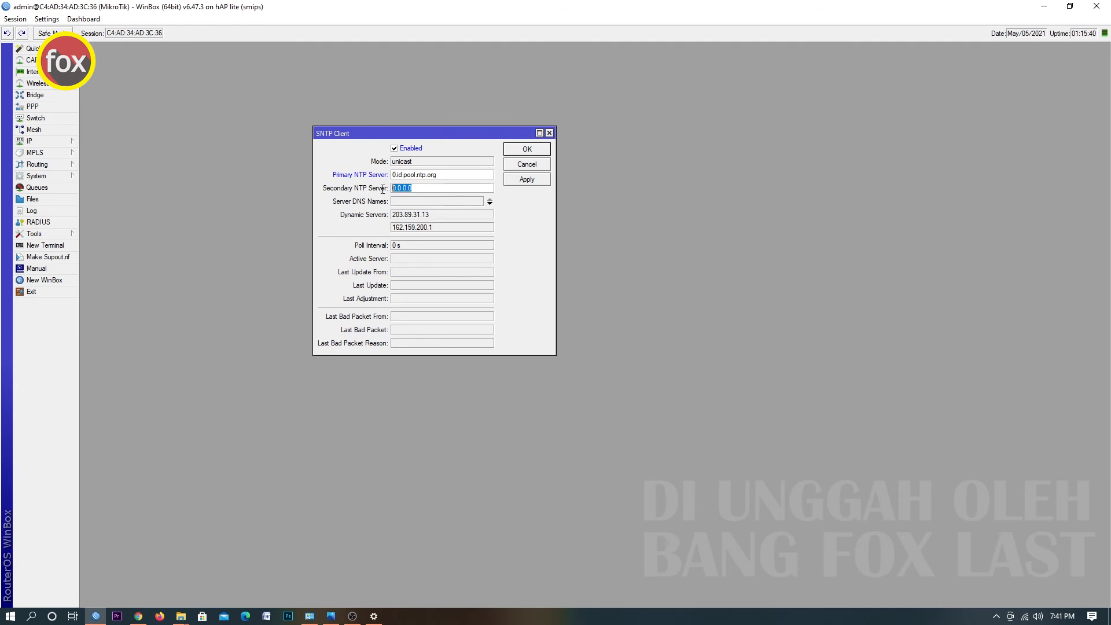
right_click(398, 191)
left_click(425, 224)
left_click_drag(396, 188, 386, 189)
type("14.102.153.110")
left_click(544, 181)
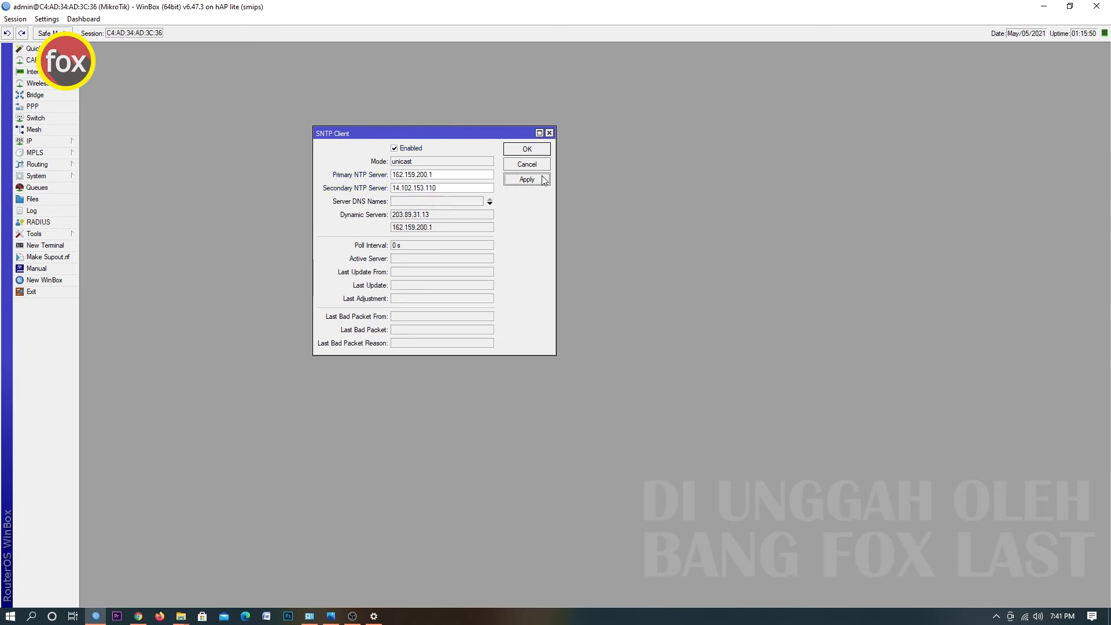
left_click(395, 248)
left_click(440, 300)
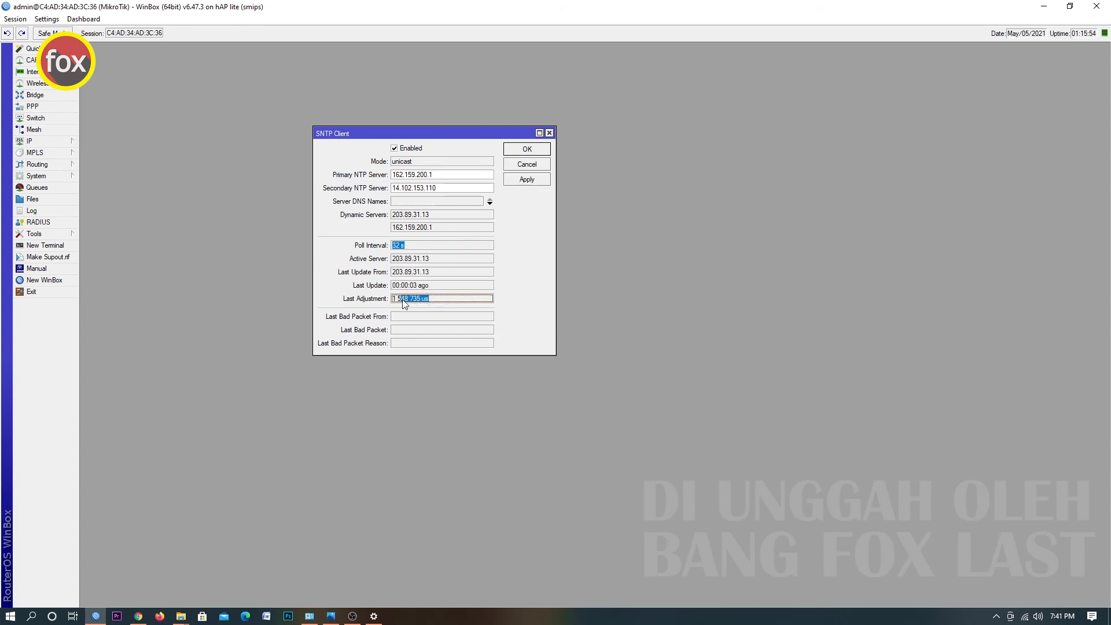
left_click(526, 149)
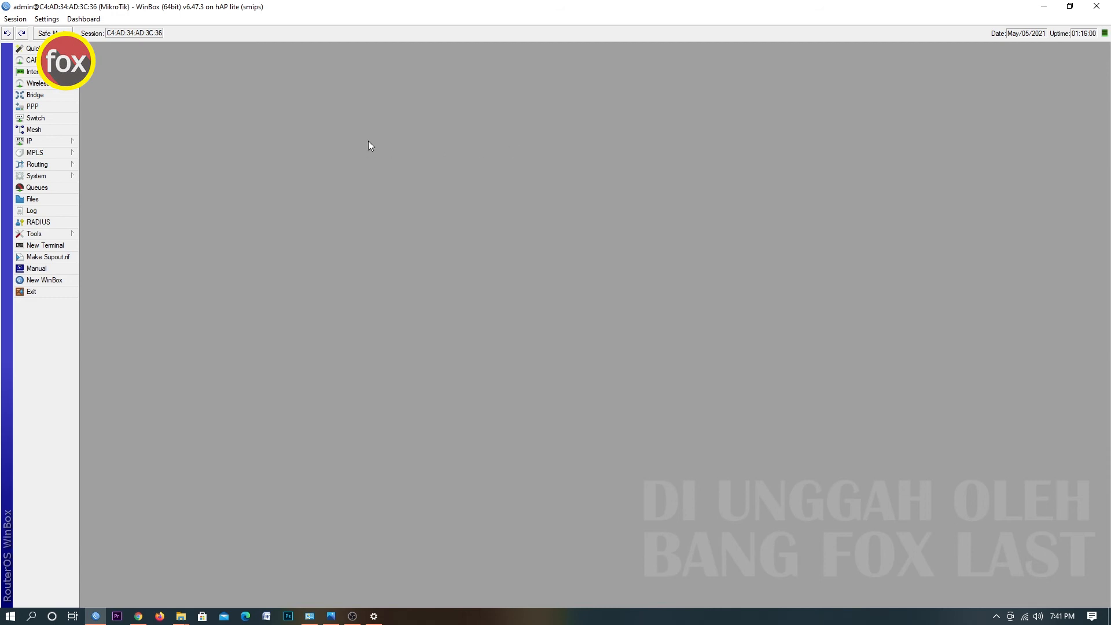
Open the router's user list and start a new user named asri in the full group.
left_click(51, 176)
left_click(123, 434)
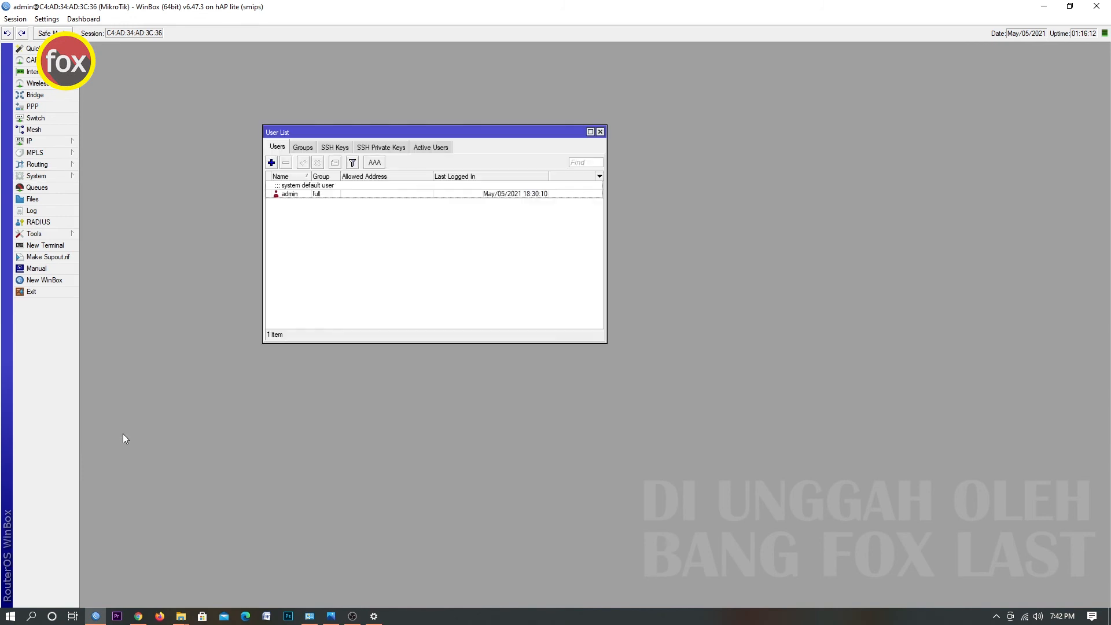
left_click(272, 163)
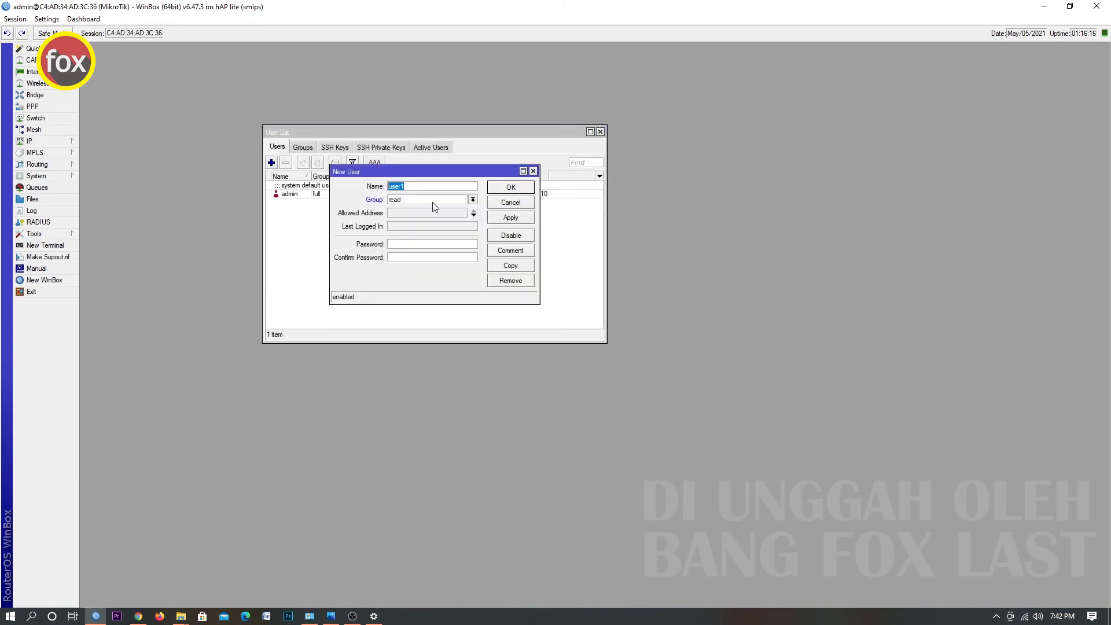
type("asri")
key("Tab")
left_click(434, 204)
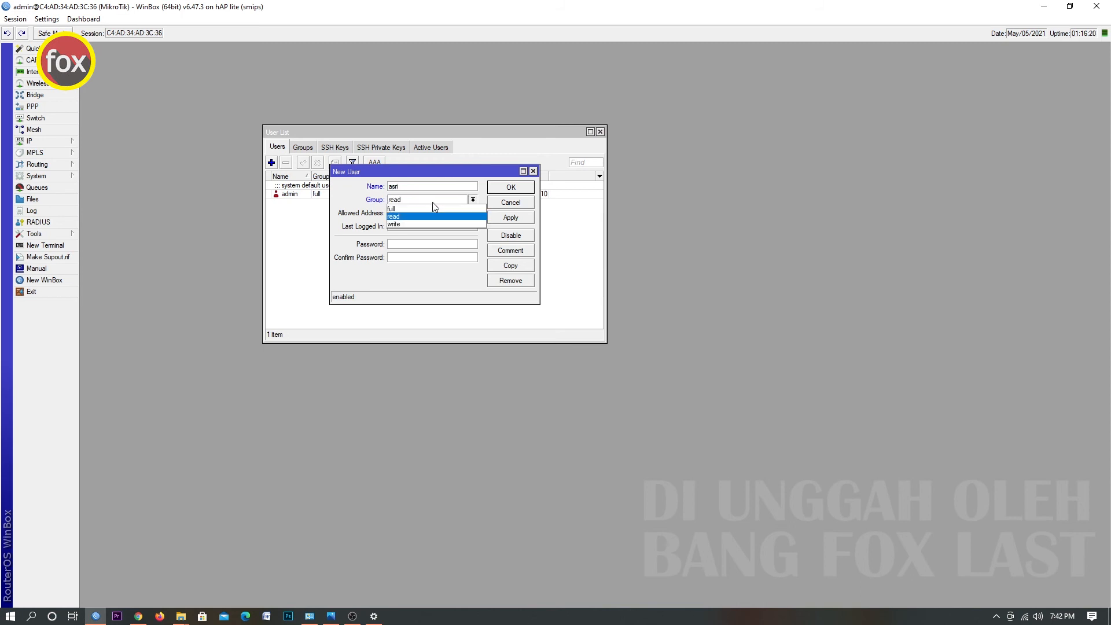
left_click(429, 209)
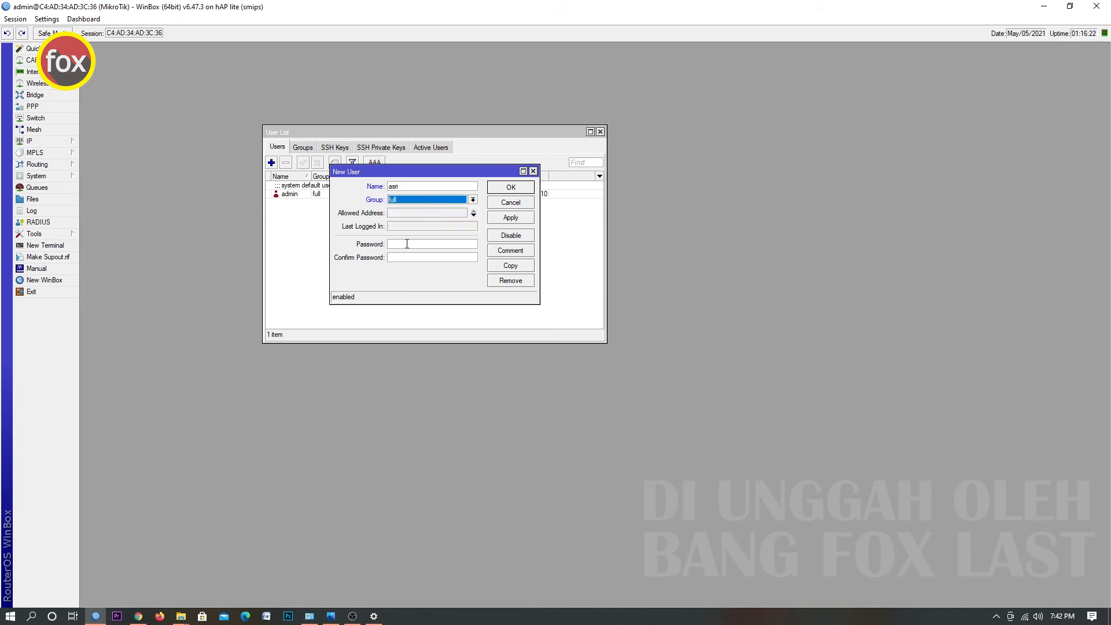
Enter and confirm the new user's password, then save the user.
left_click(407, 243)
type("**********")
key("Tab")
type("**********")
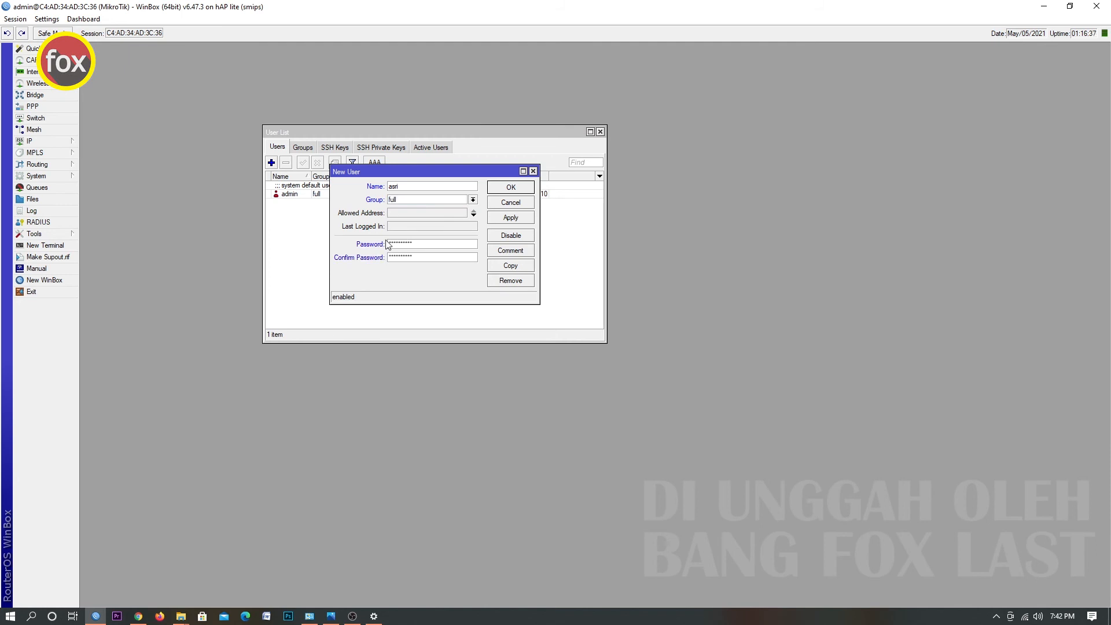
left_click(522, 186)
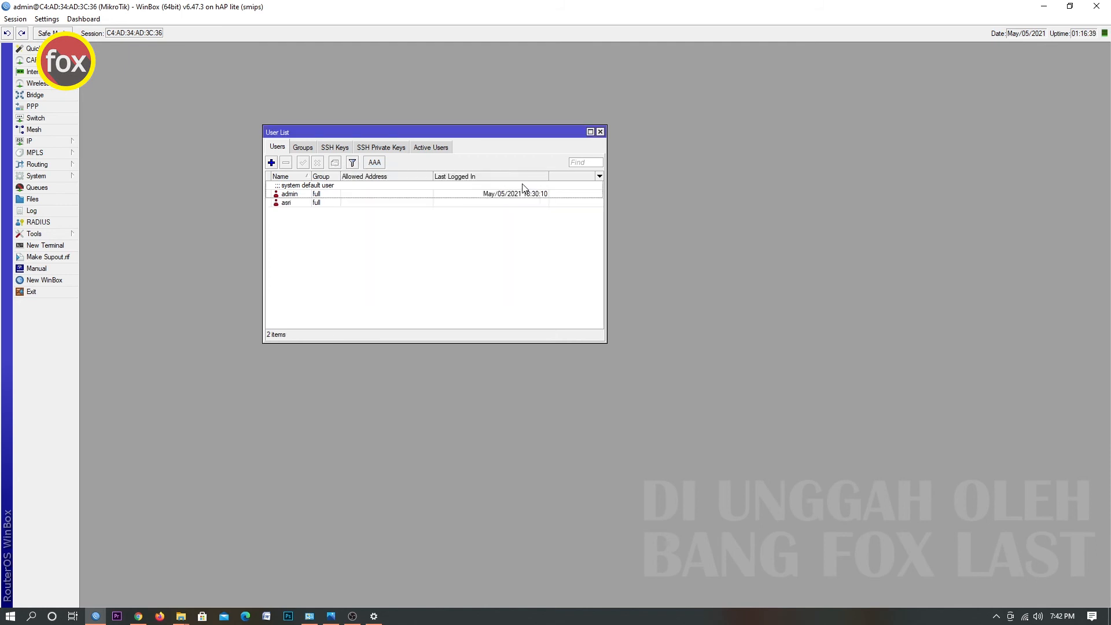
Disable the default admin user.
left_click(309, 195)
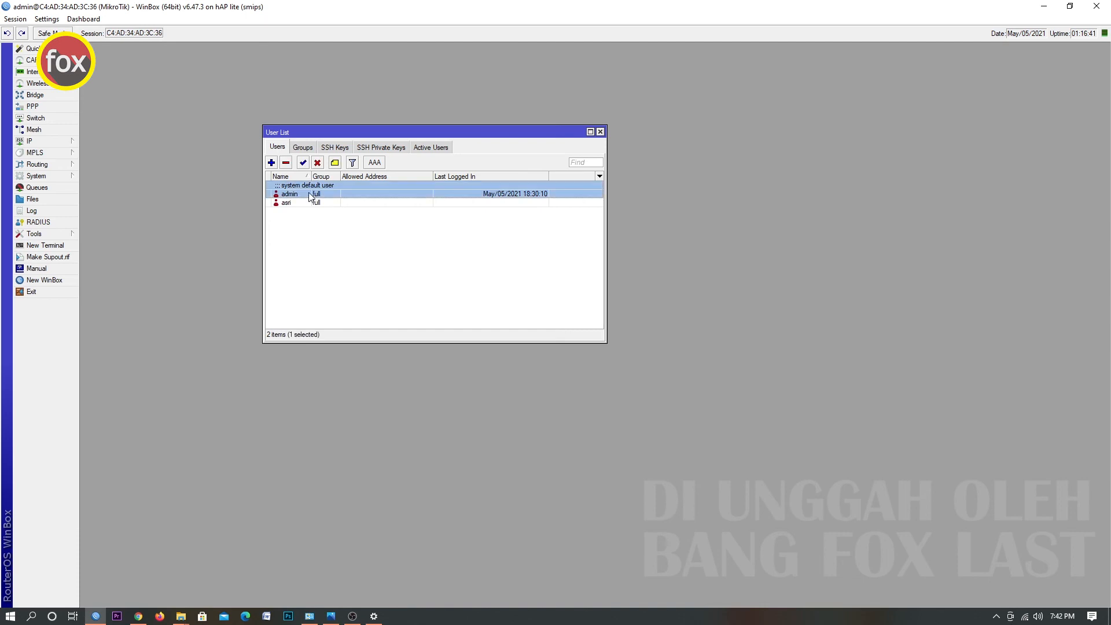
left_click(317, 162)
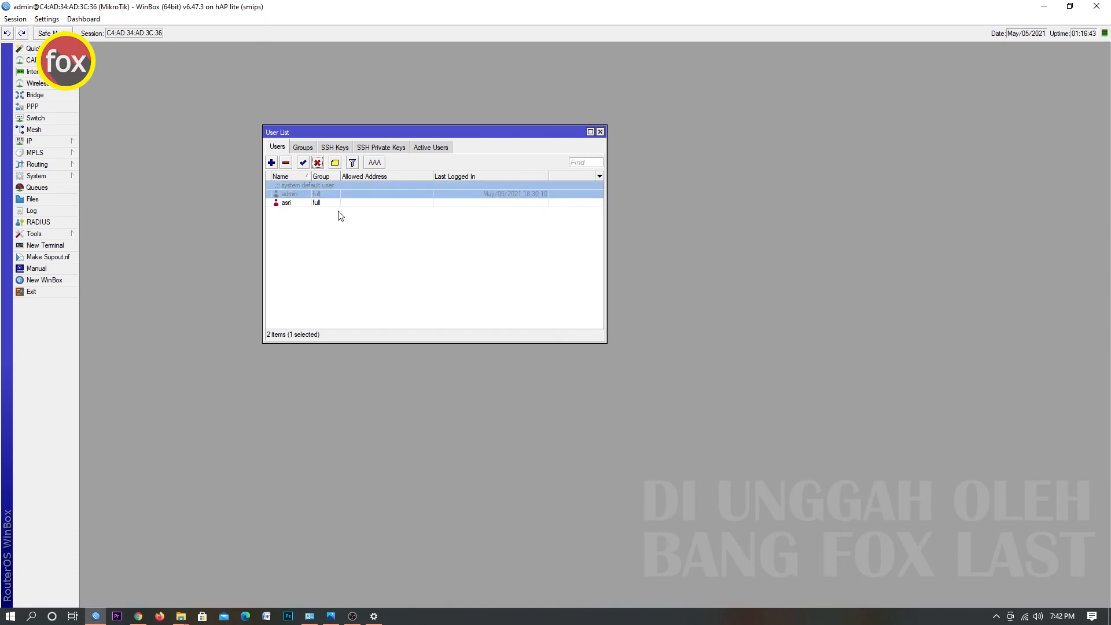
left_click(354, 232)
Disconnect the session and reconnect to the router at 10.50.1.1 as asri with its password.
left_click(15, 19)
left_click(38, 121)
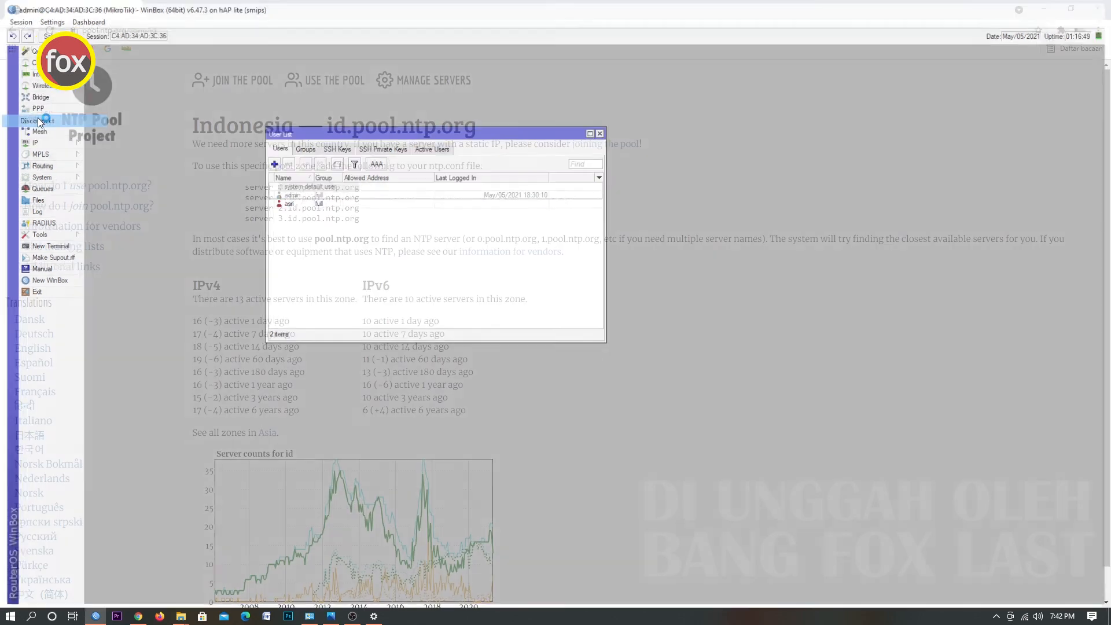
left_click(62, 127)
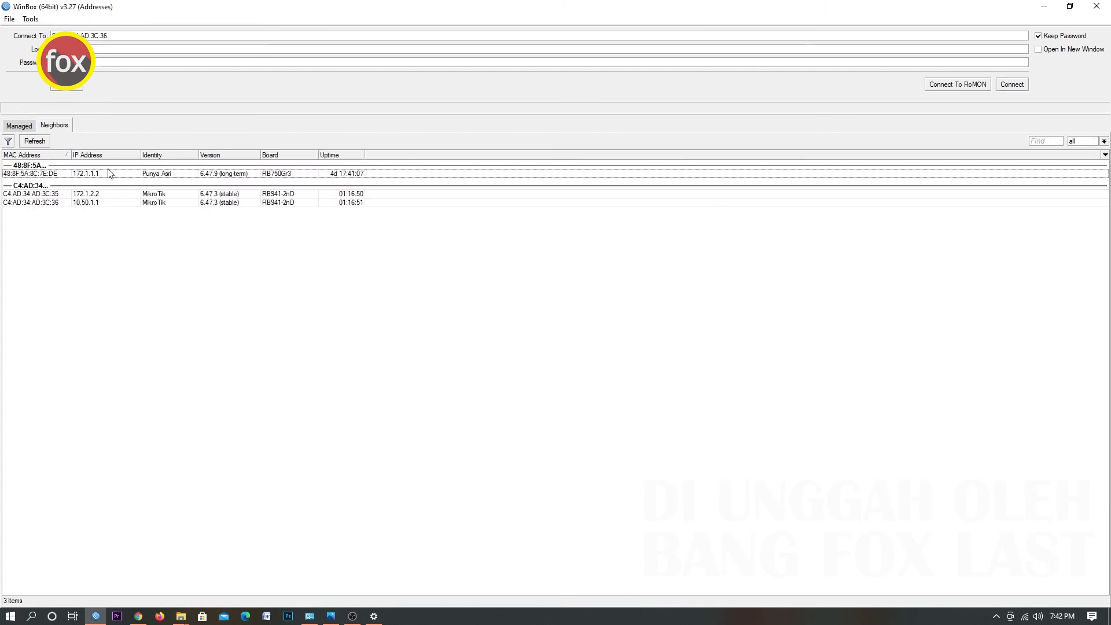
left_click(58, 203)
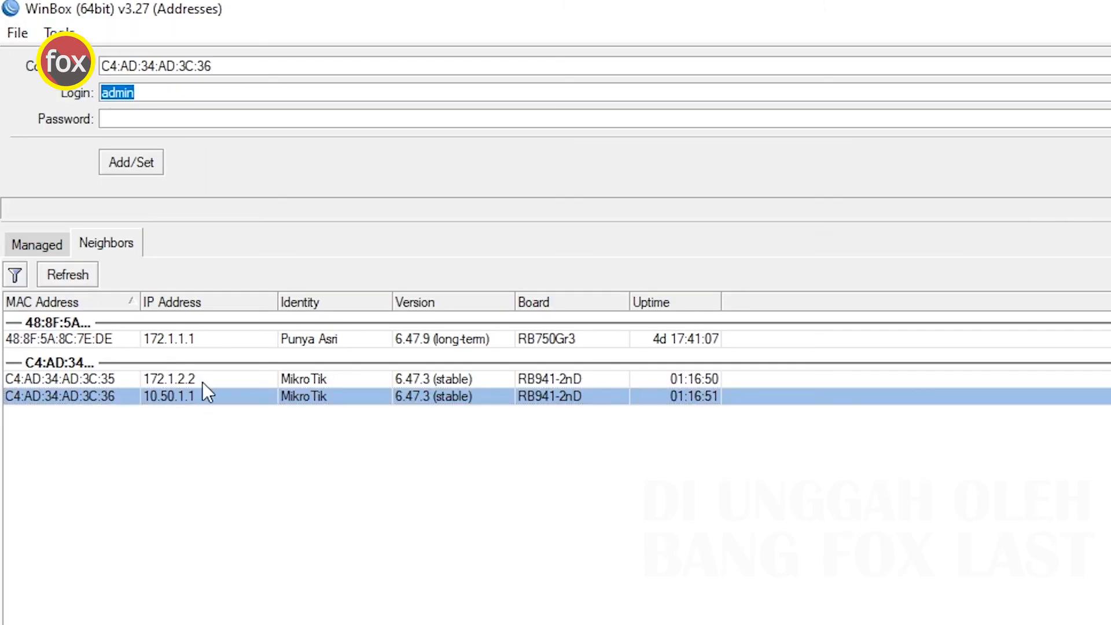
left_click(169, 401)
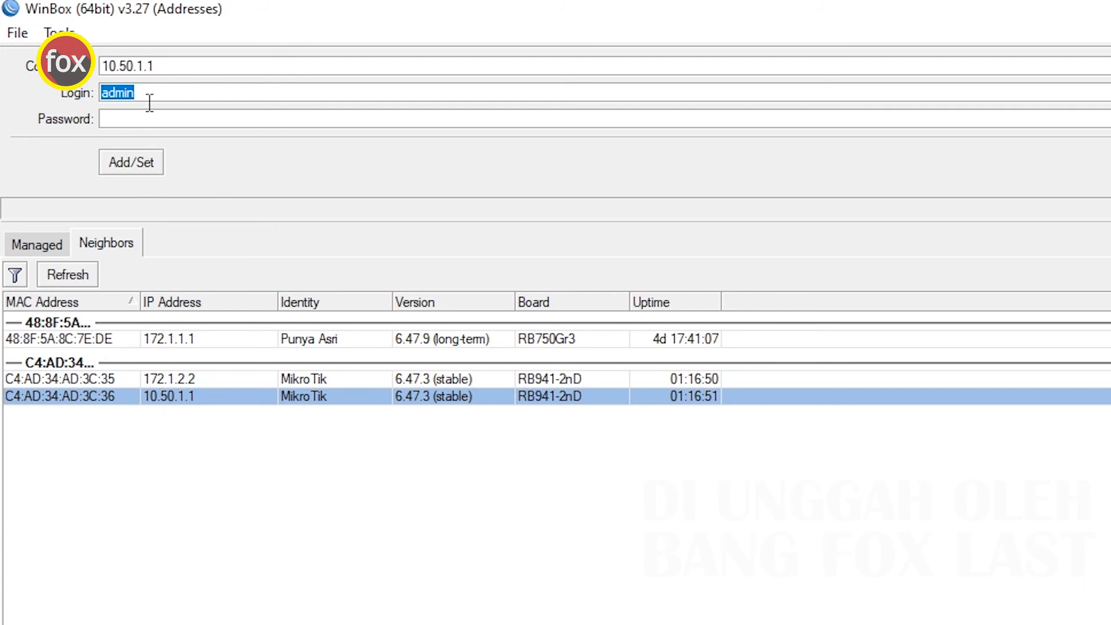
type("asri")
key("Tab")
type("**********")
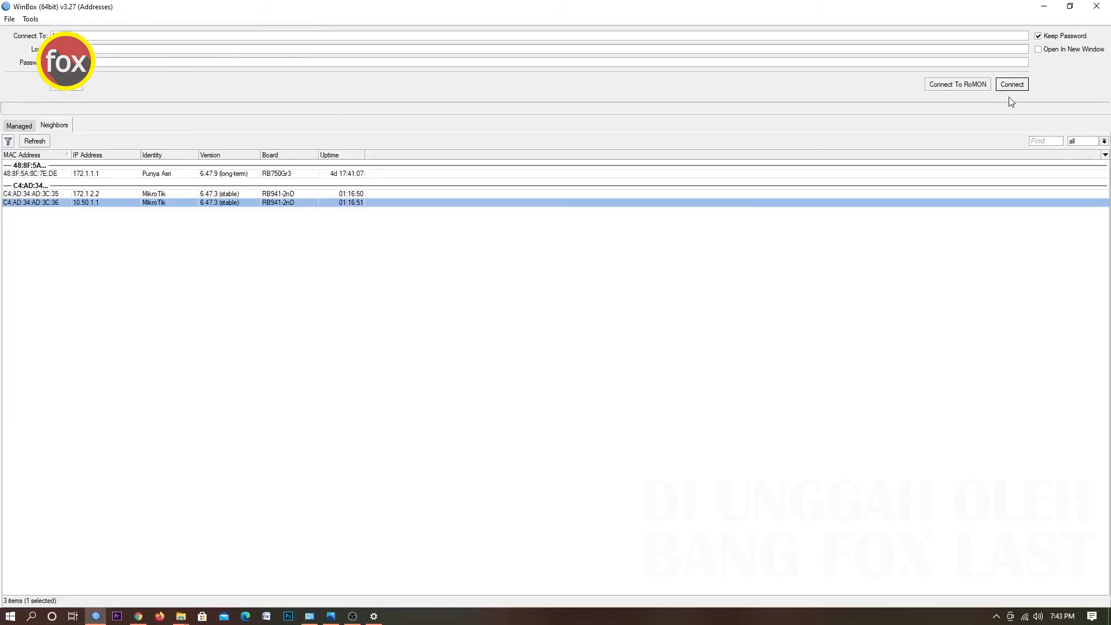
left_click(1010, 85)
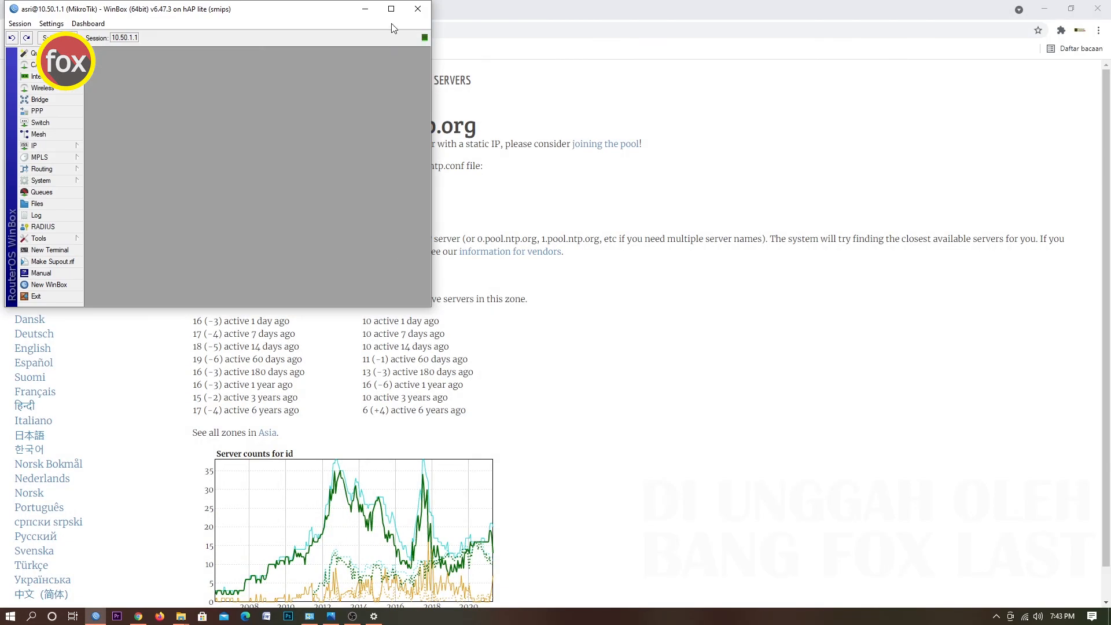
left_click(386, 12)
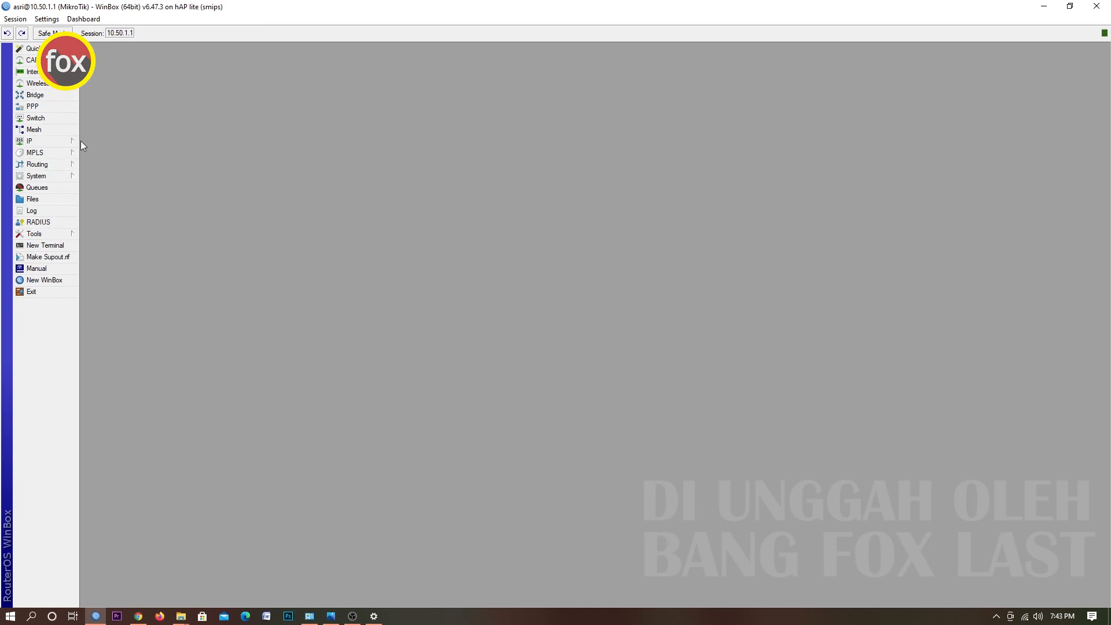
left_click(60, 141)
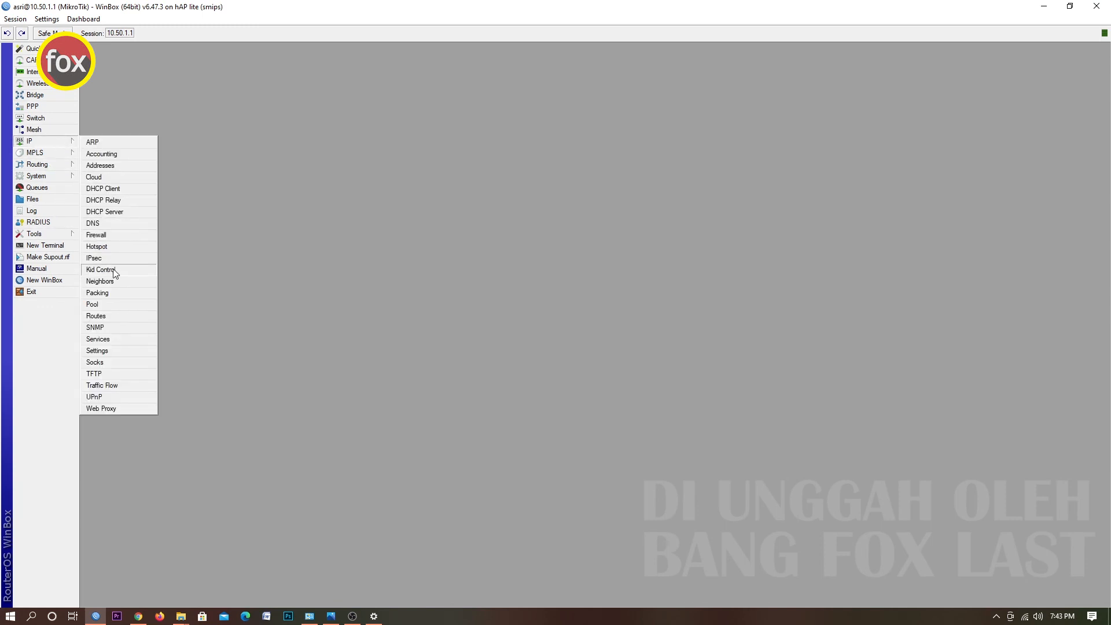
left_click(219, 213)
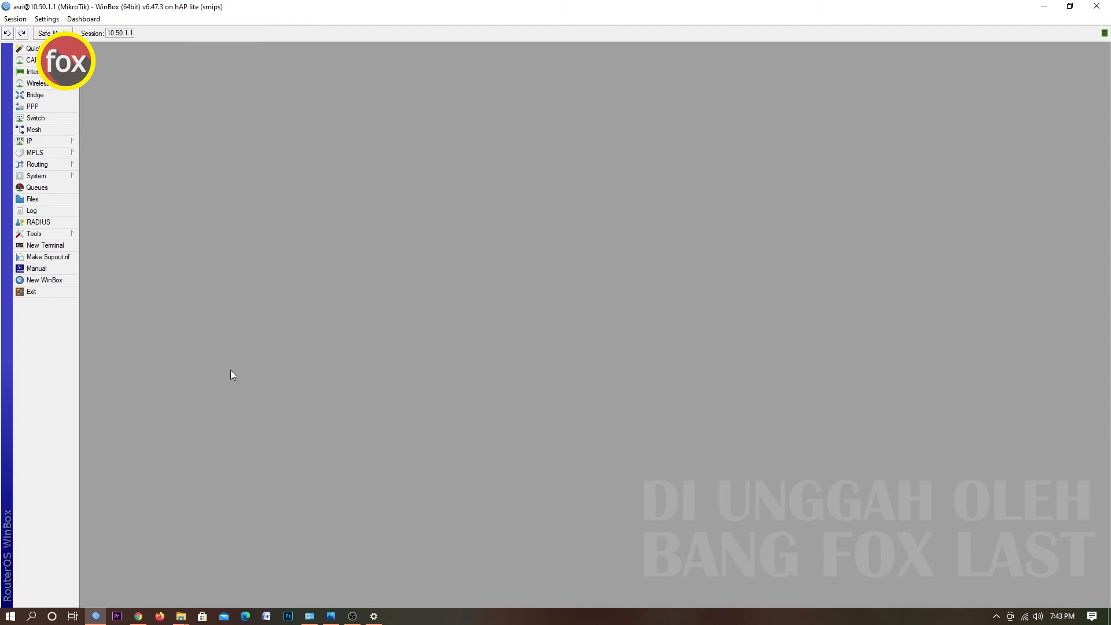
In the browser, open speedtest.net in a new tab, run a speed test, then close the tab and return to WinBox.
mouse_move(141, 619)
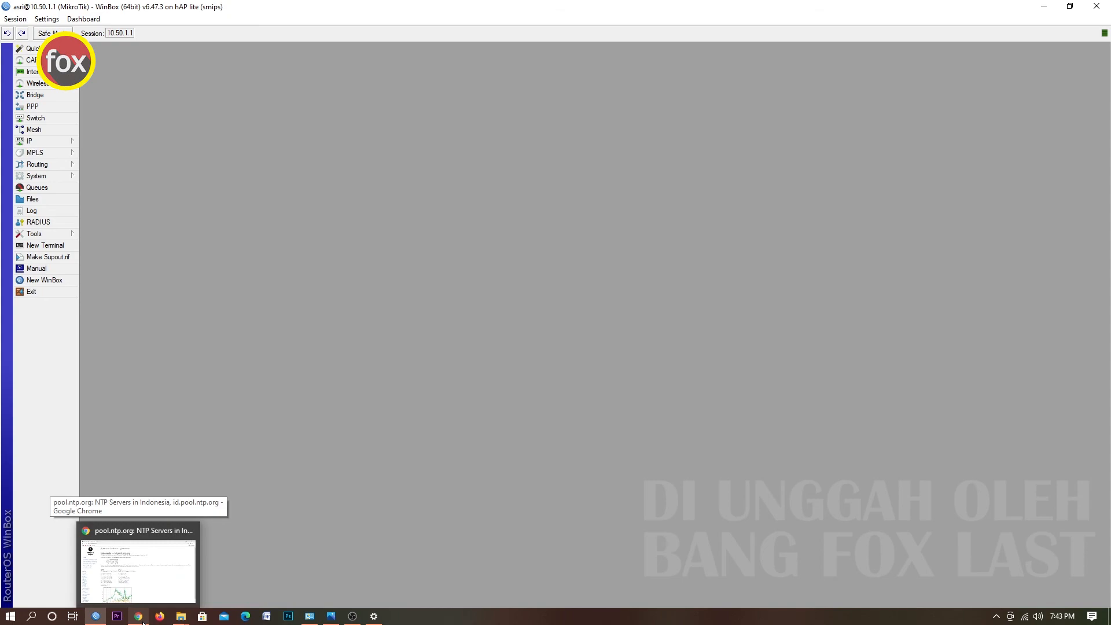
left_click(139, 617)
left_click(152, 10)
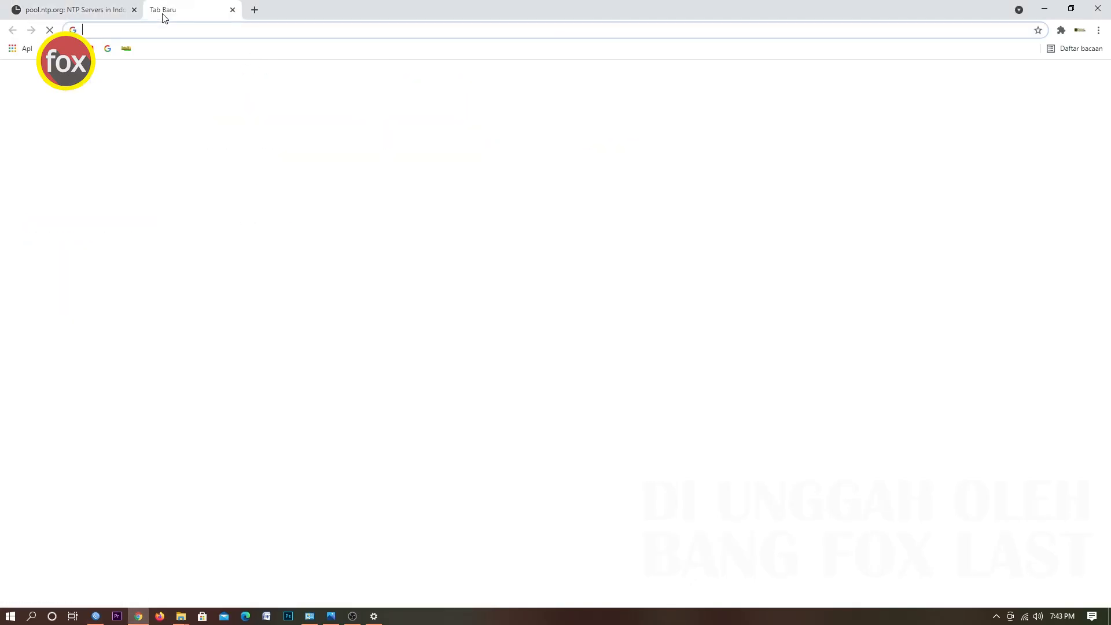
type("sp")
key("Return")
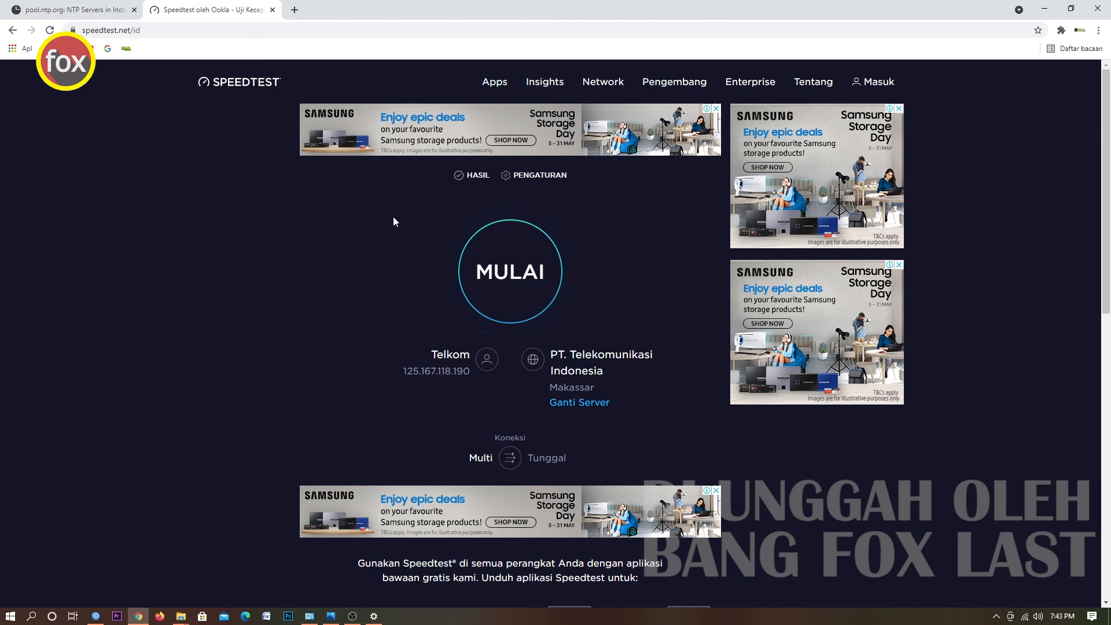
left_click(517, 277)
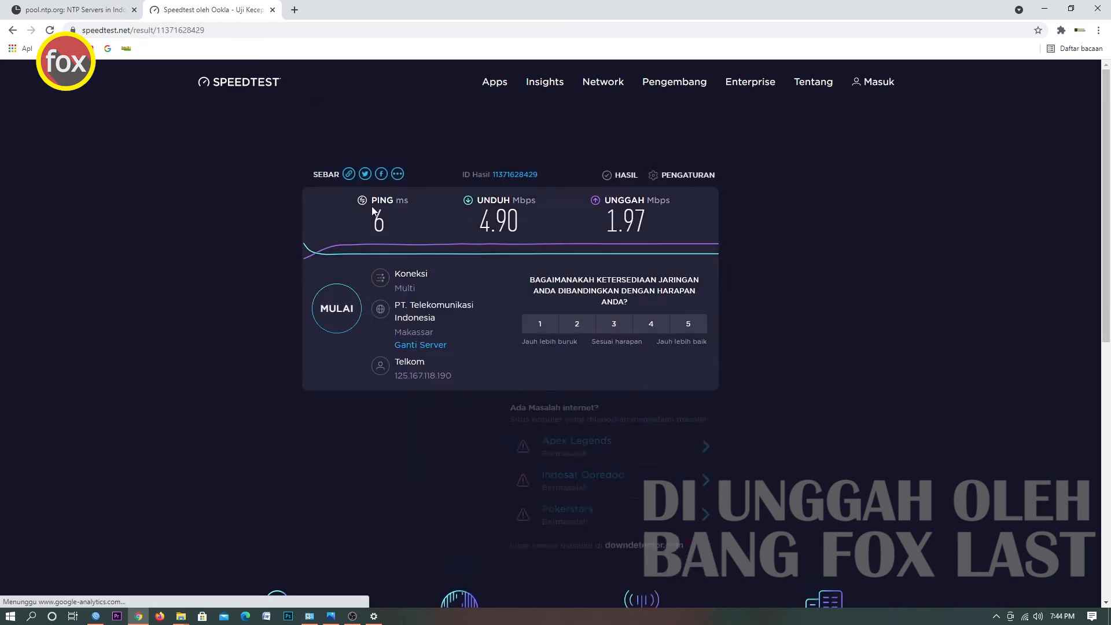
left_click(273, 10)
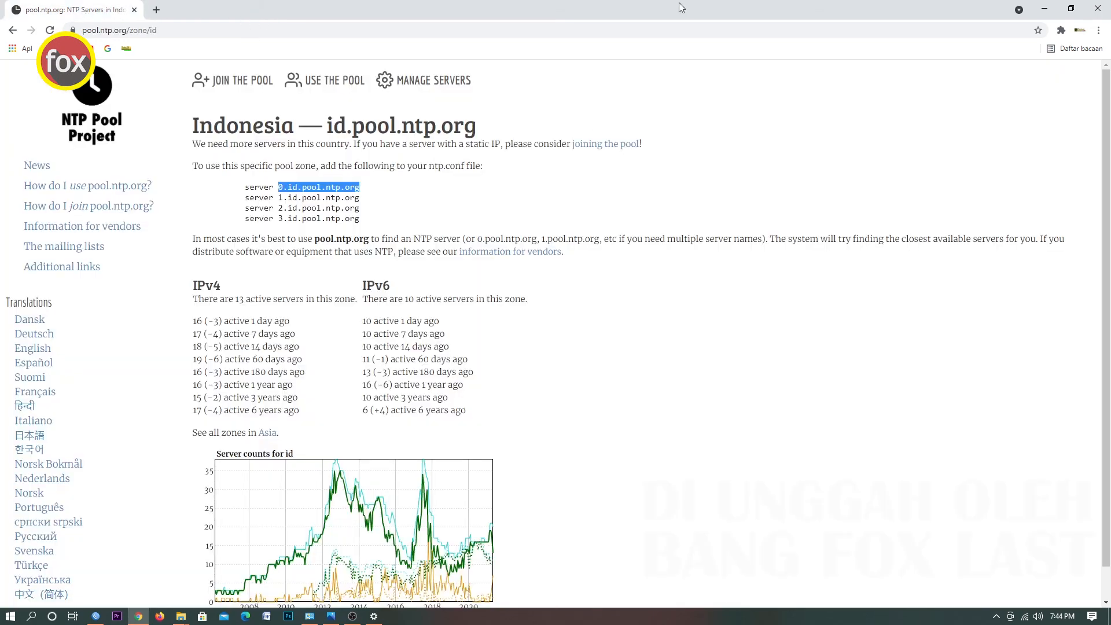
left_click(1045, 9)
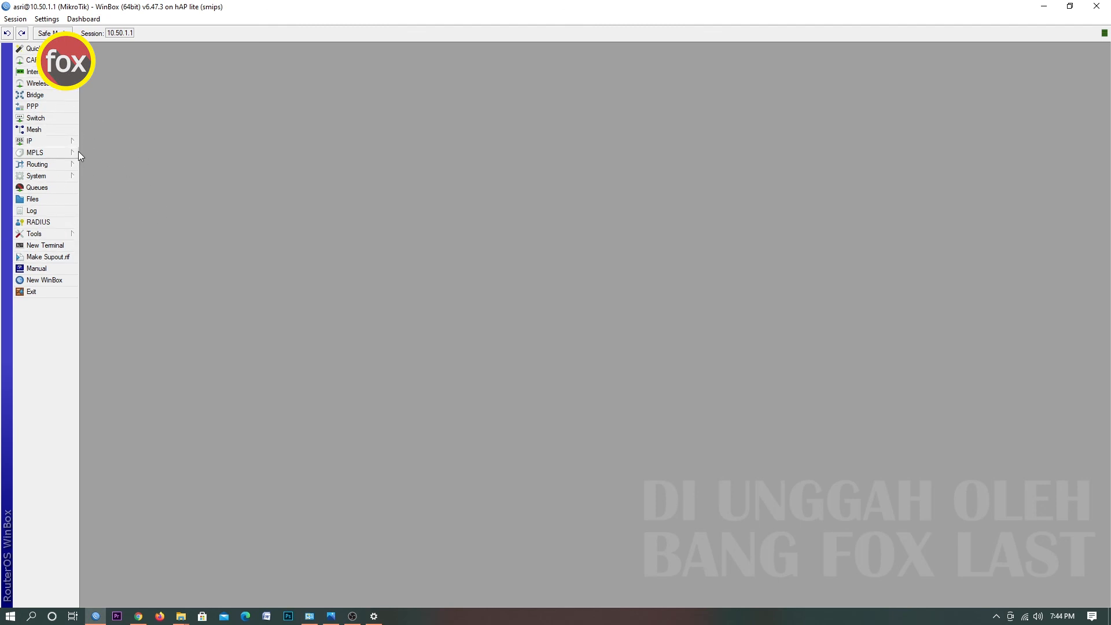
Open the Hotspot window and view its users list.
left_click(61, 143)
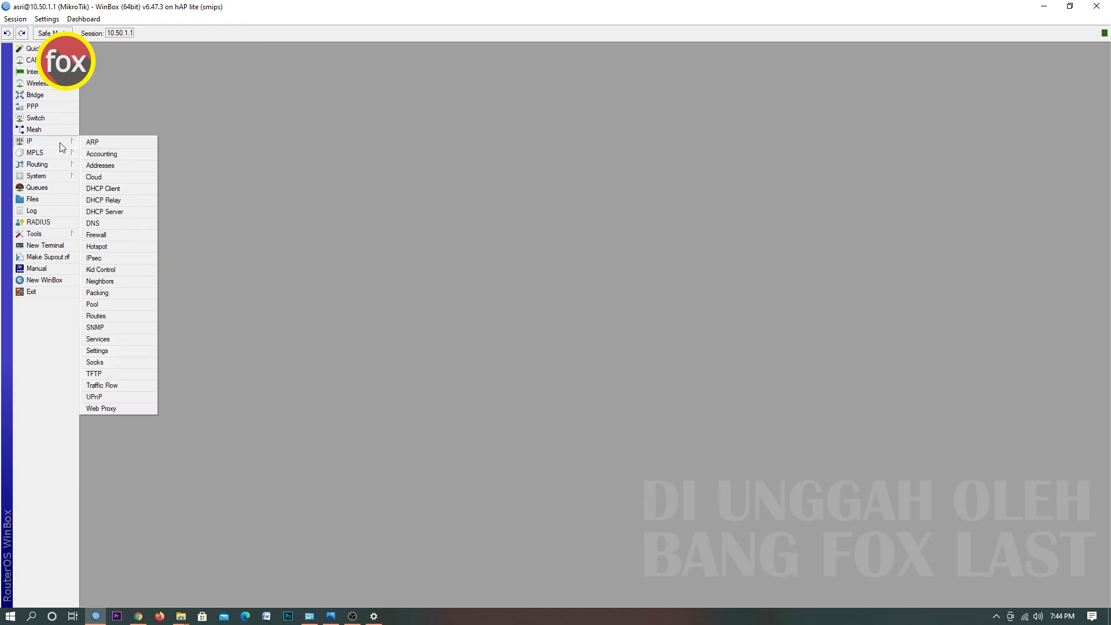
left_click(116, 248)
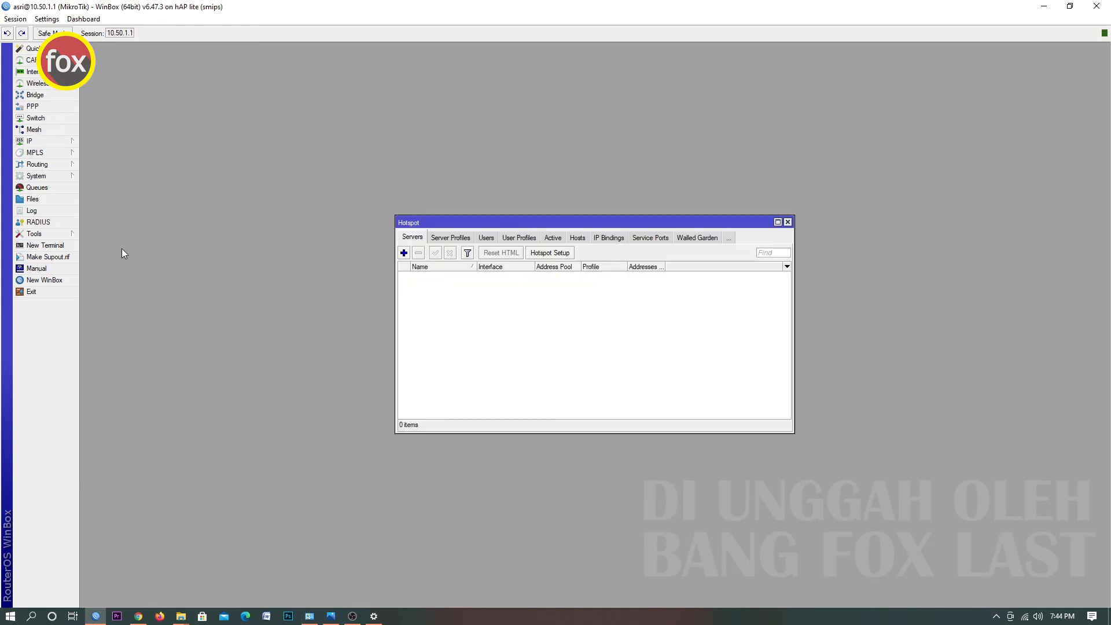
left_click(487, 239)
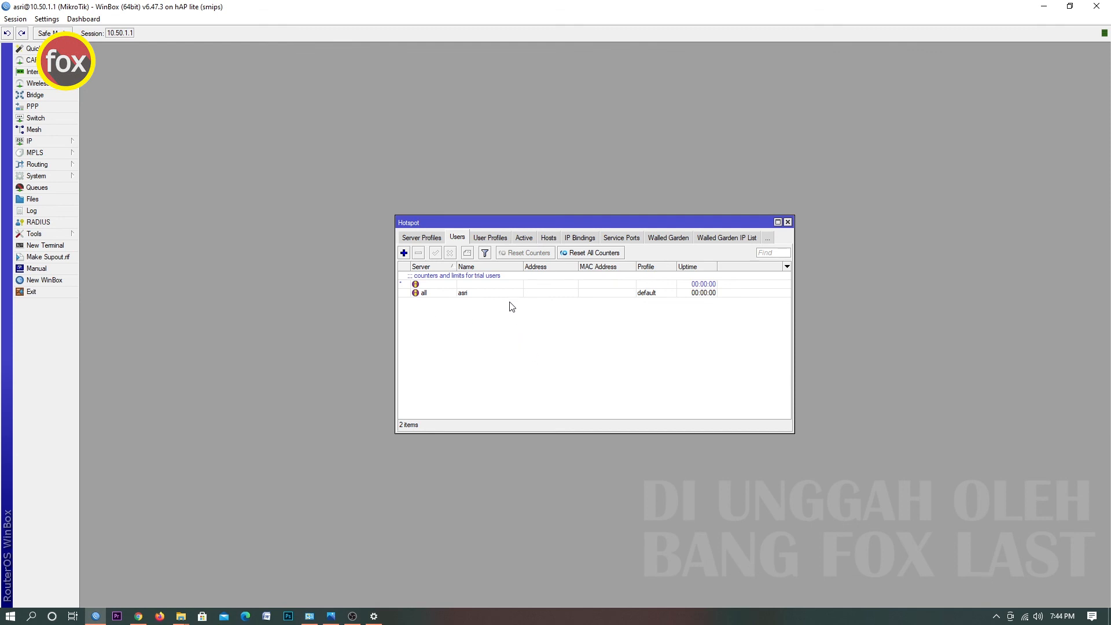
left_click(403, 253)
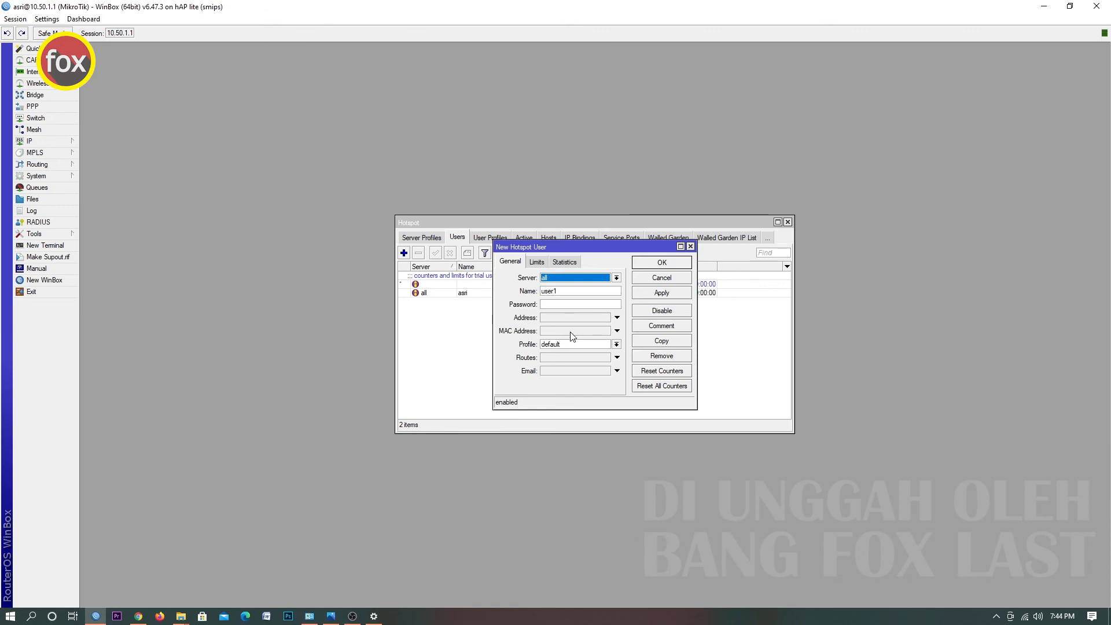
key("Tab")
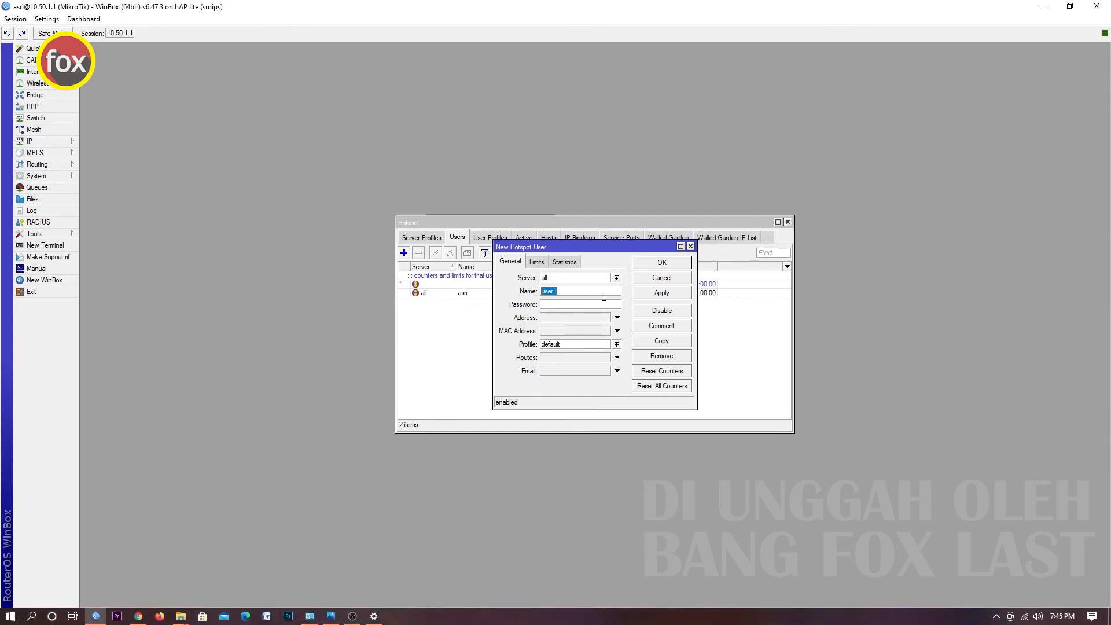
left_click(673, 279)
Open the hotspot user profiles list.
left_click(503, 243)
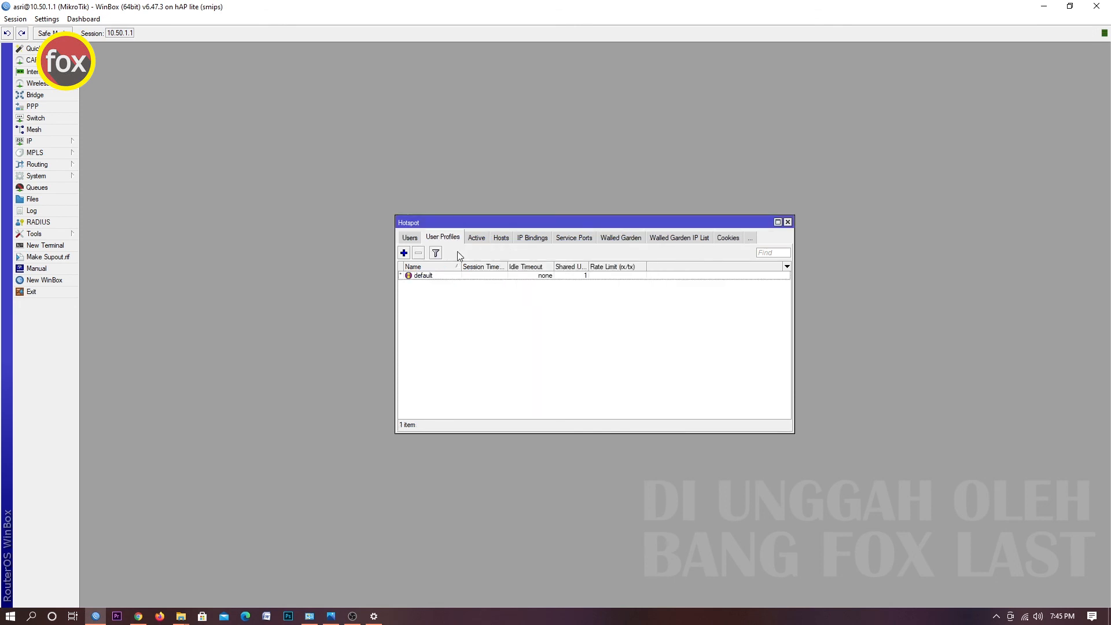